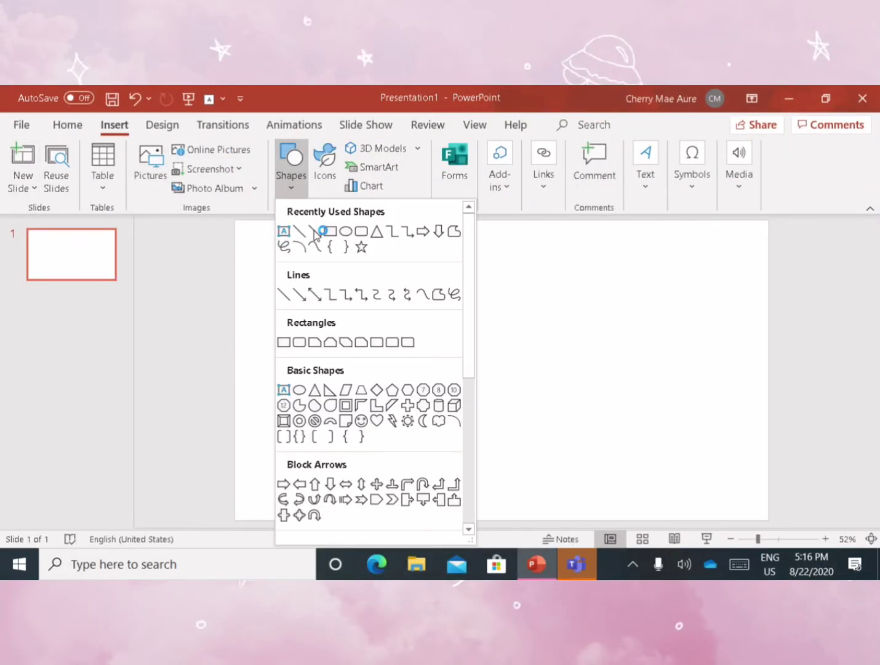
Draw a triangle in the middle of the slide.
left_click(377, 232)
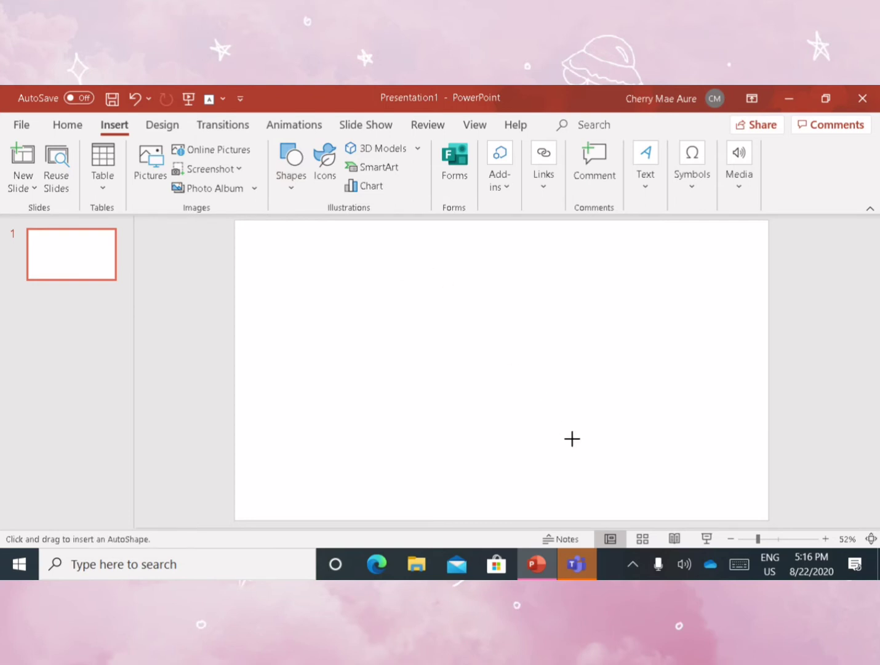
left_click_drag(426, 266, 613, 441)
left_click_drag(554, 416, 569, 445)
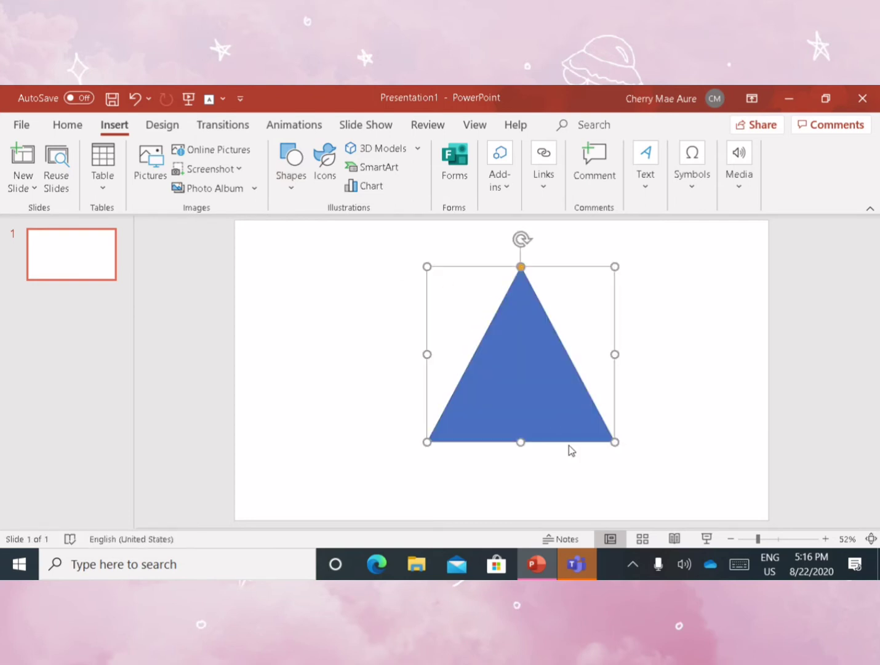
Edit the triangle's points to raise its peak and bow its base into a curve.
left_click(126, 150)
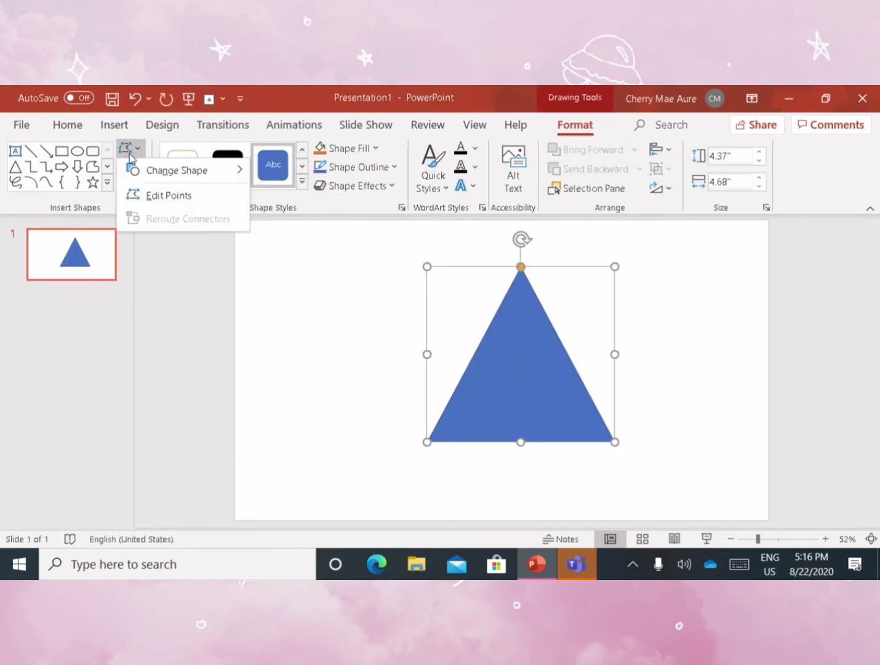
left_click(167, 193)
left_click_drag(521, 271, 513, 243)
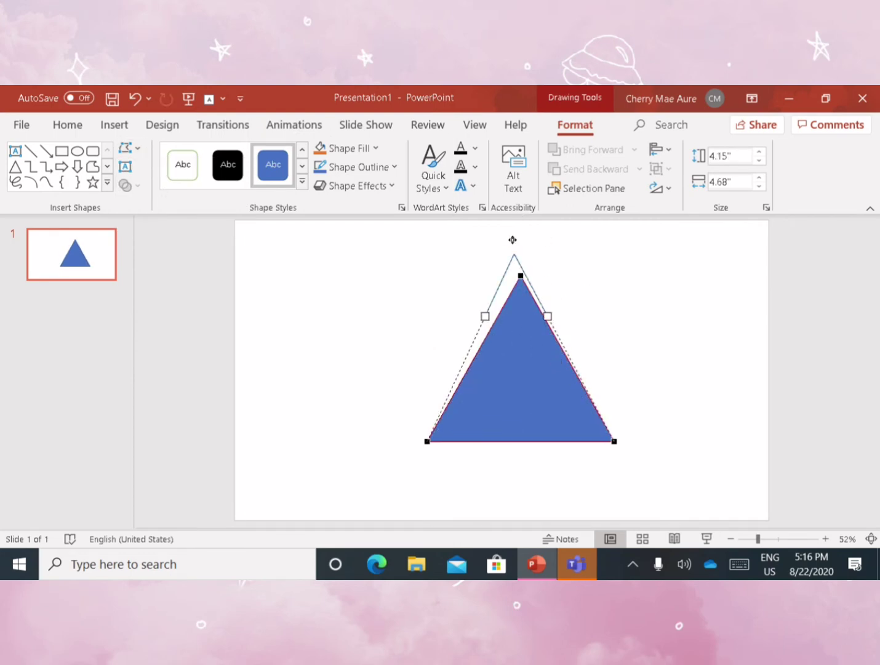
left_click(126, 149)
left_click(200, 205)
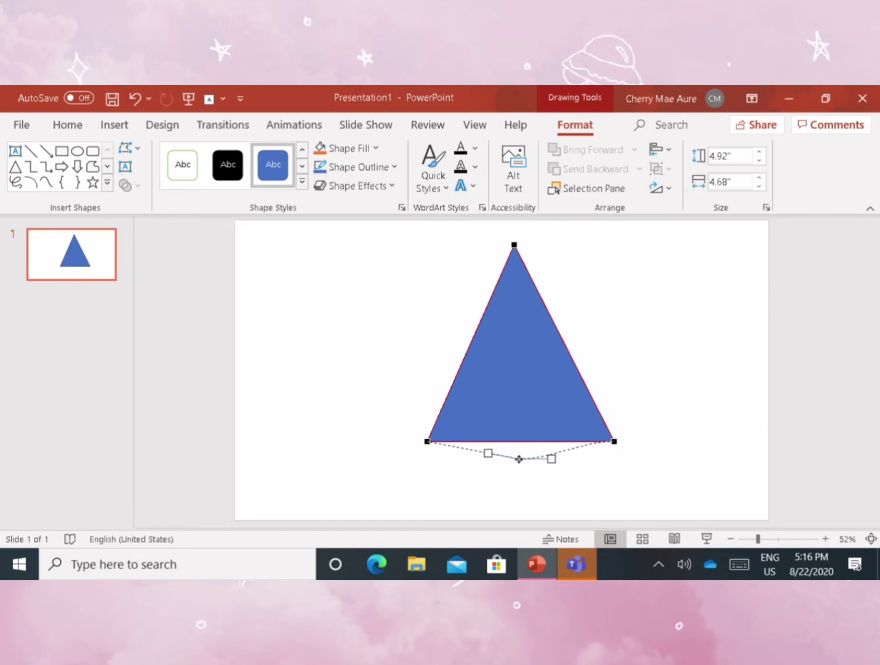
left_click_drag(519, 459, 520, 460)
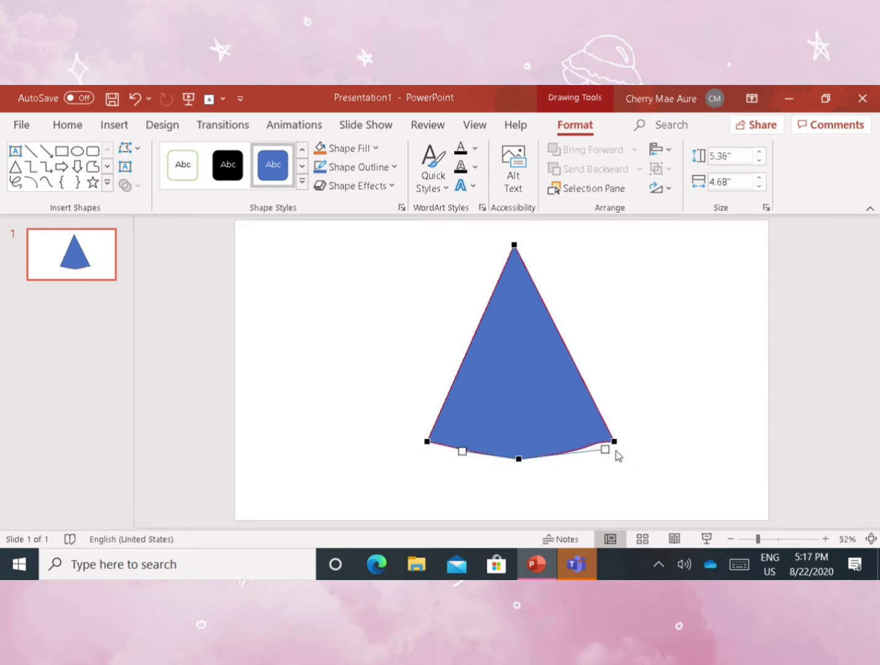
Fill the triangle solid red with its outline removed.
left_click(390, 169)
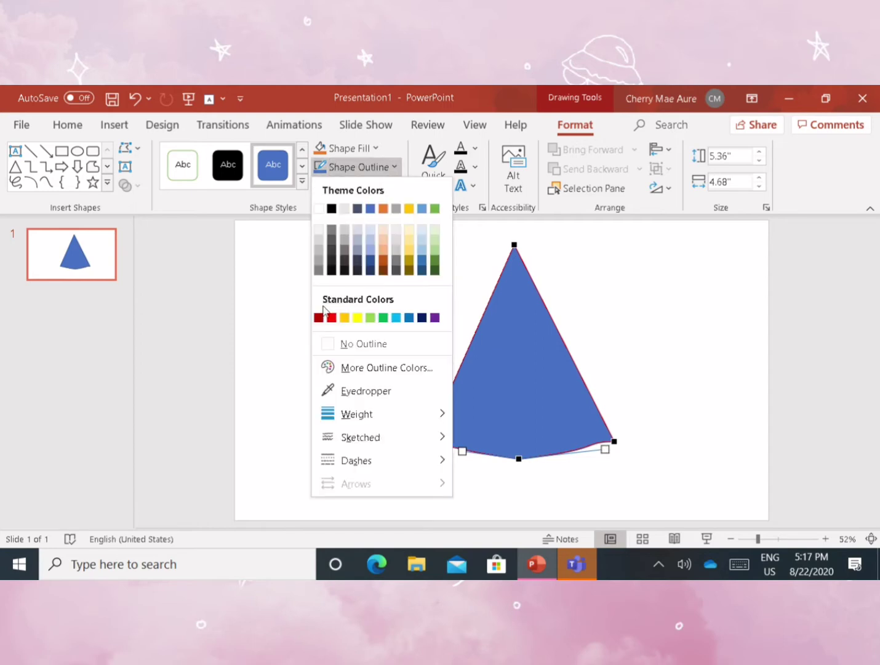
left_click(373, 150)
left_click(331, 300)
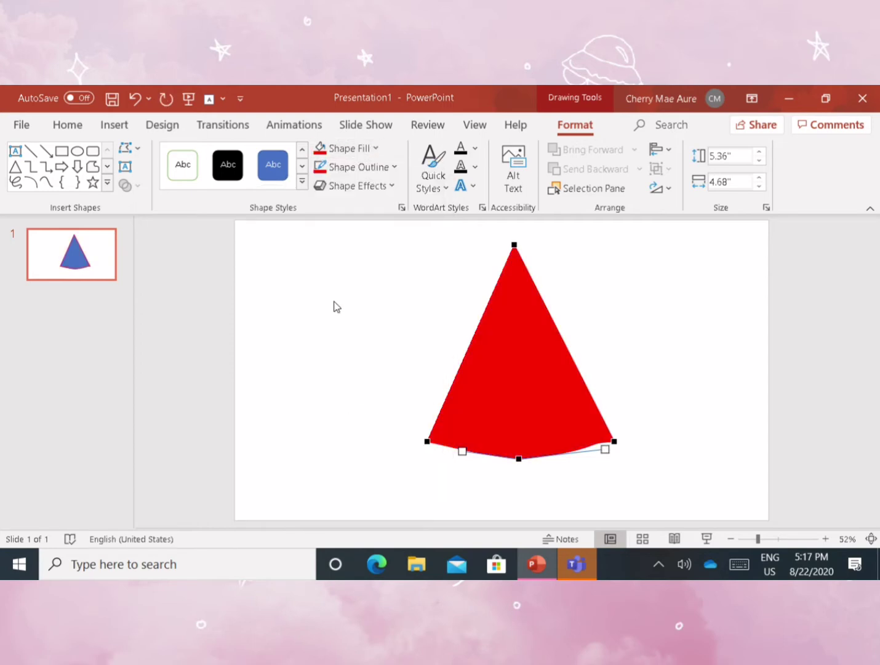
left_click(216, 258)
left_click(114, 124)
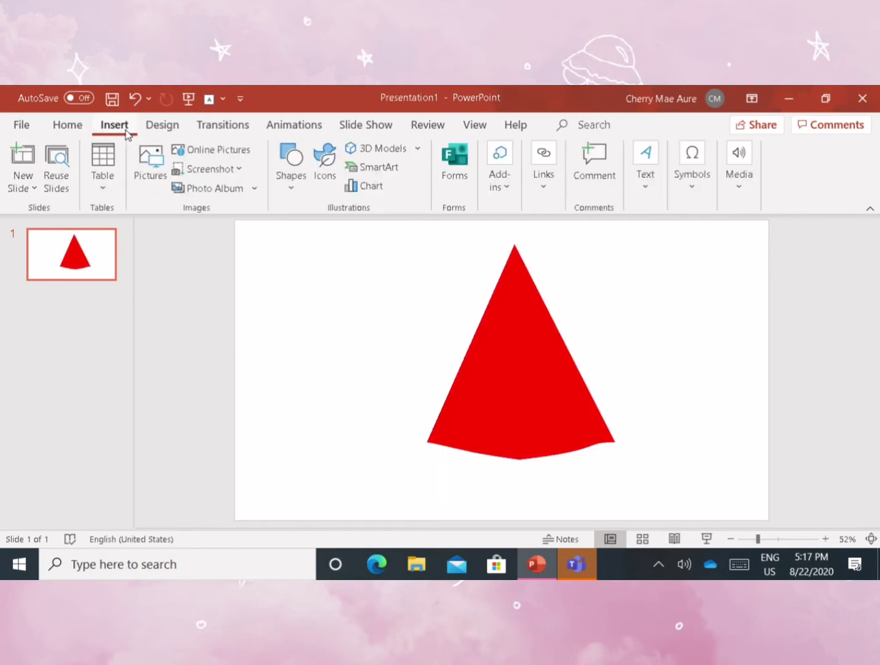
Draw a block arc across the base of the red slice.
left_click(290, 161)
left_click_drag(469, 277, 478, 410)
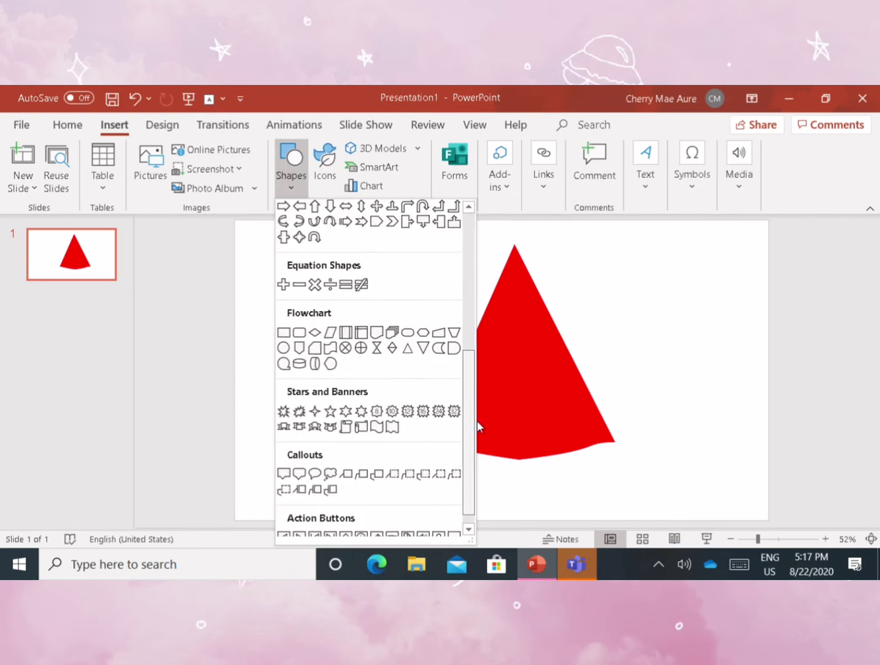
scroll(460, 300, "up", 3)
scroll(460, 299, "up", 2)
scroll(460, 300, "up", 2)
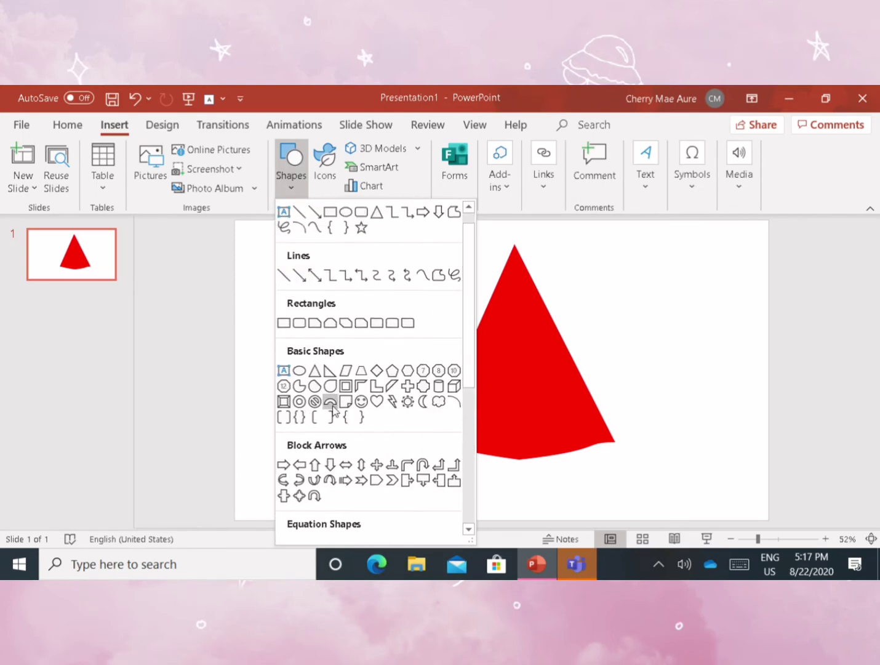
left_click(308, 366)
left_click_drag(427, 438, 625, 496)
Make the arc taller and fit its ends along the slice's curved base.
left_click_drag(525, 436, 524, 354)
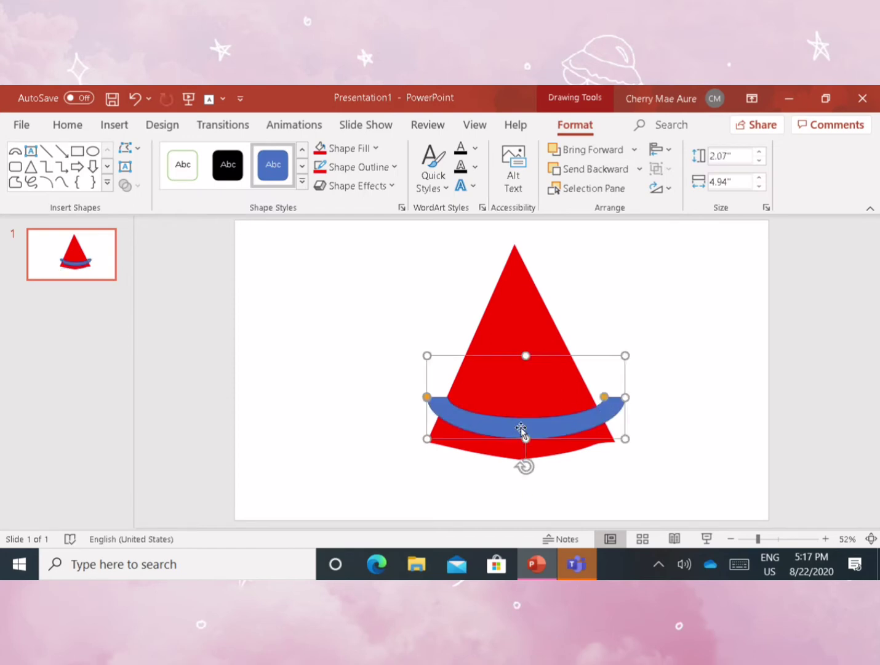
left_click_drag(523, 430, 514, 464)
left_click_drag(424, 431, 437, 434)
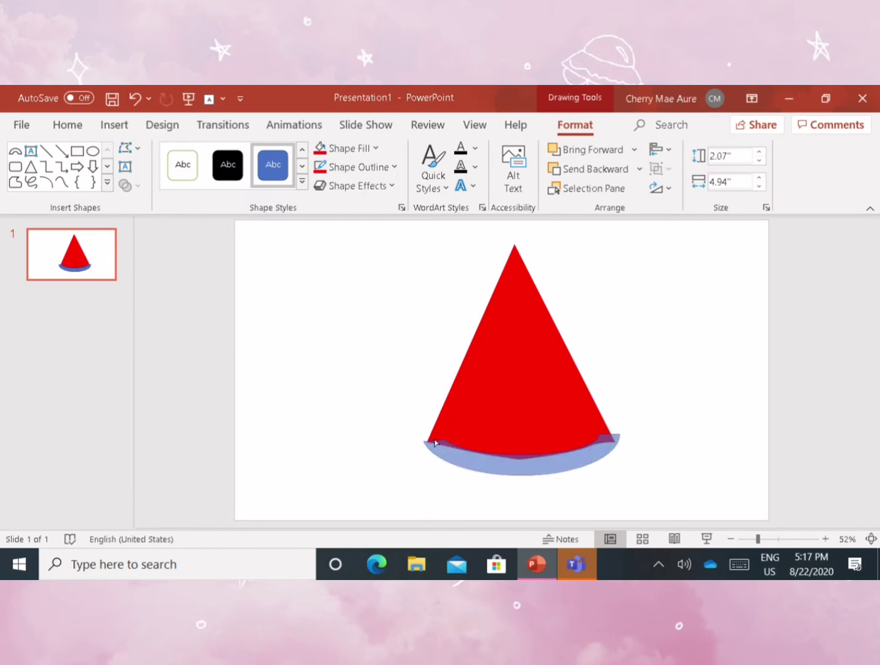
mouse_move(600, 432)
left_mouse_down()
mouse_move(601, 441)
mouse_move(587, 439)
mouse_move(608, 437)
mouse_move(600, 441)
left_mouse_up()
Fill the arc green with a 6 pt light-green outline.
left_click(509, 459)
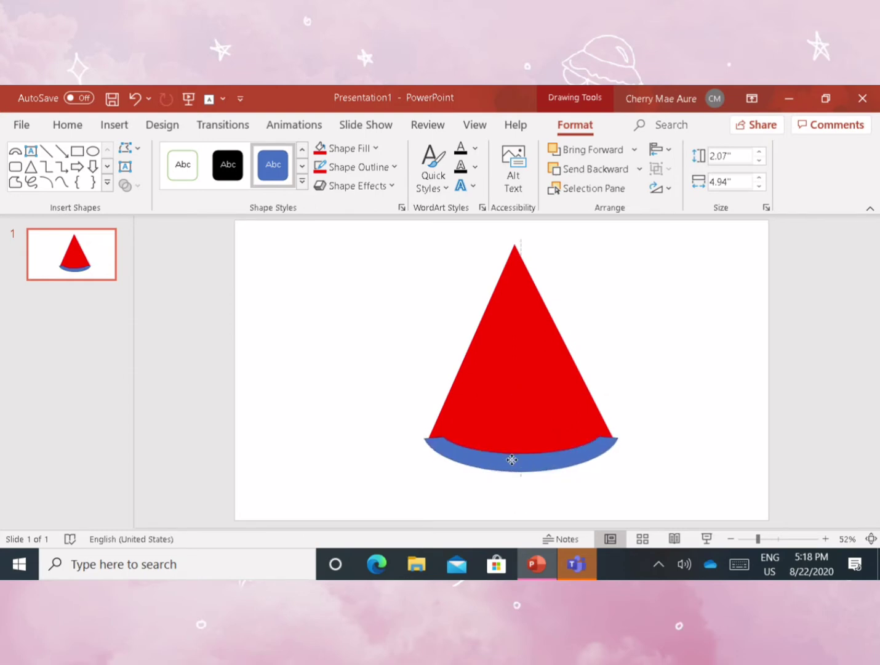
left_click(501, 446)
left_click(349, 150)
left_click(383, 298)
left_click(357, 168)
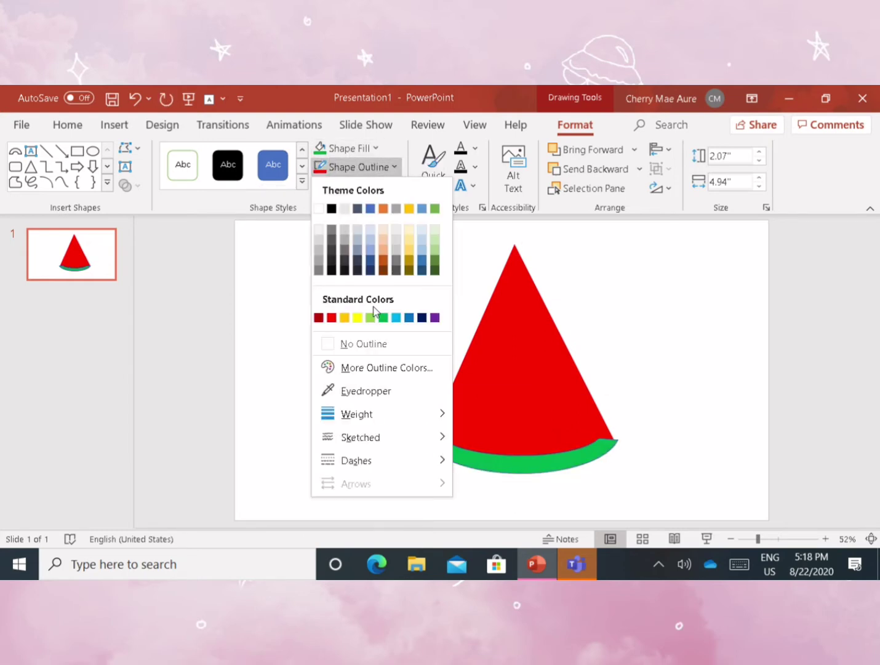
left_click(370, 318)
left_click(357, 167)
mouse_move(377, 413)
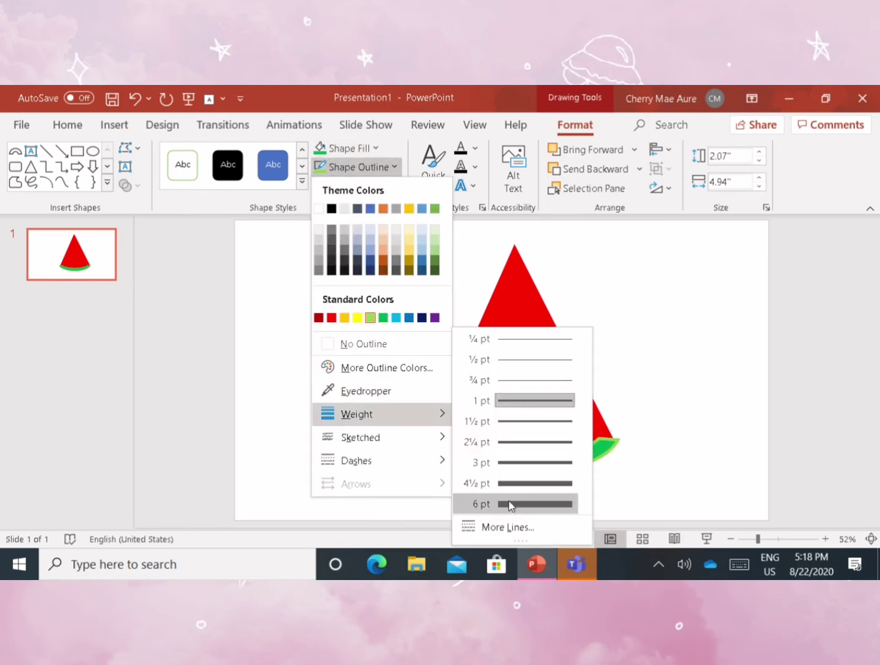
left_click(507, 503)
Stretch the arc's left end outward, then undo the thick light-green outline.
left_click_drag(525, 464, 526, 463)
left_click_drag(418, 426, 424, 427)
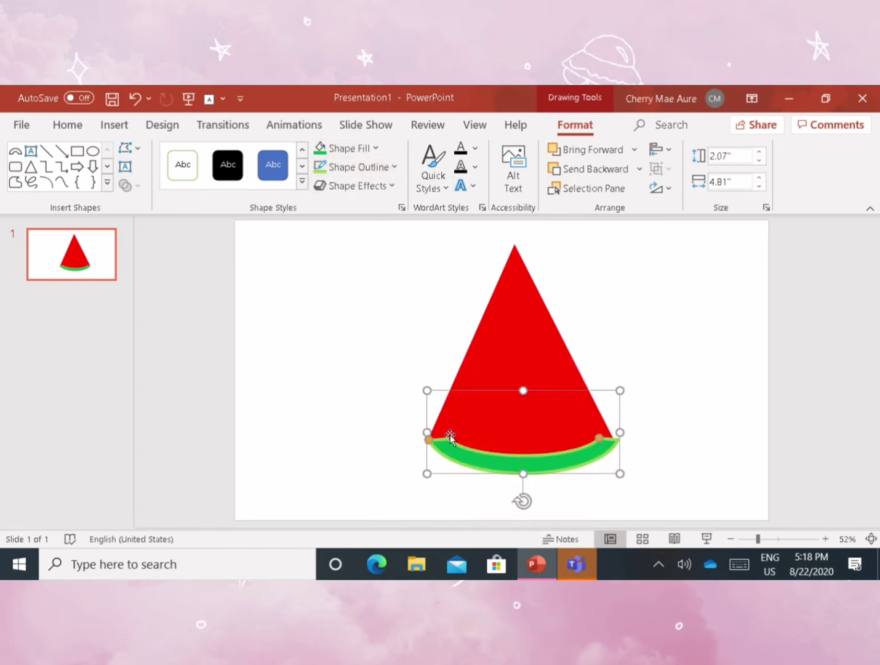
key("Escape")
key("ctrl+z")
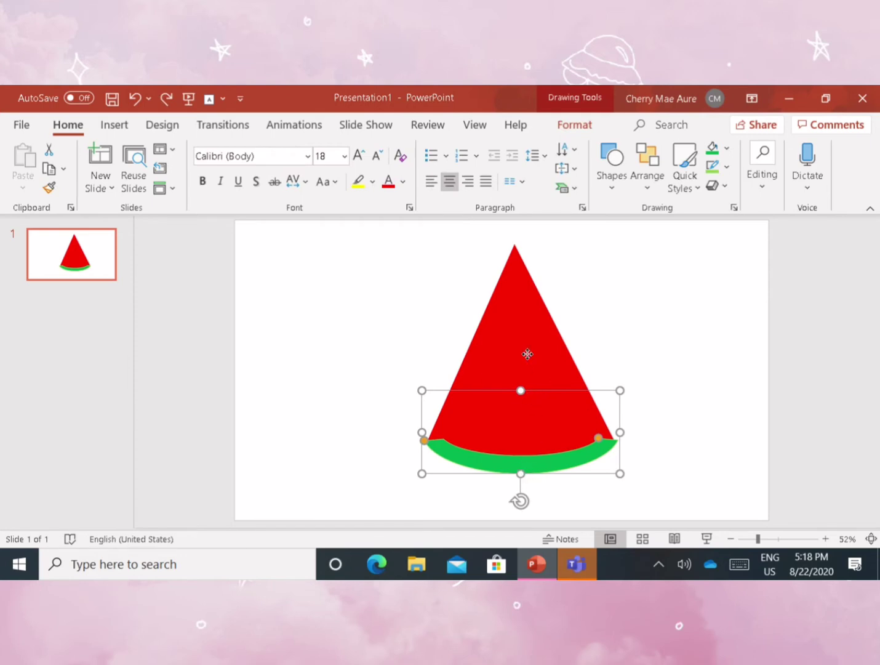
Widen the red triangle slightly and stretch the green arc's right end to match.
left_click(552, 363)
left_click_drag(615, 353, 617, 354)
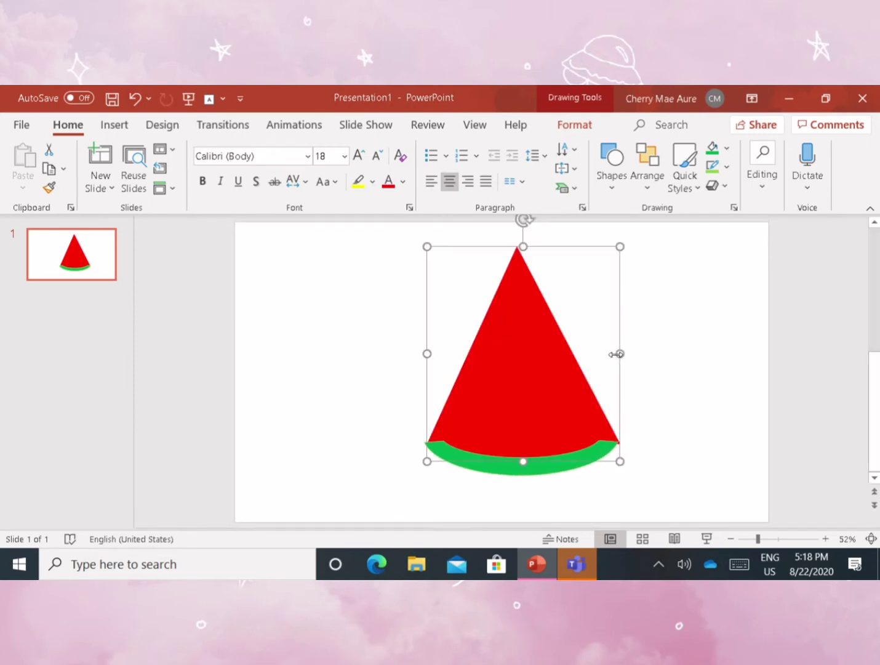
left_click(570, 466)
left_click_drag(599, 437, 623, 434)
left_click(651, 429)
left_click(527, 461)
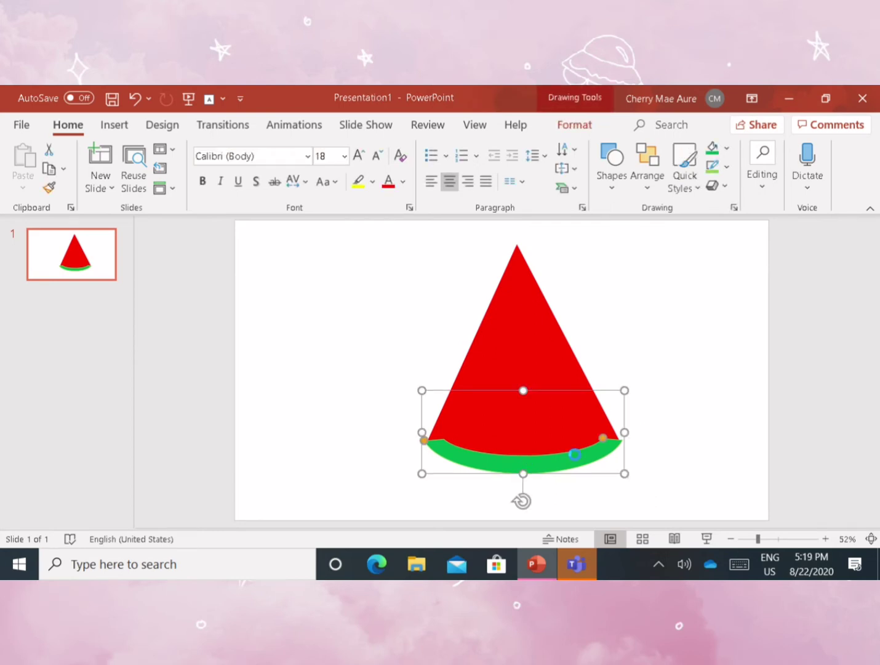
left_click_drag(574, 455, 560, 396)
Try a thinner light-green copy of the arc between slice and rind, undoing the last change.
left_click(575, 126)
left_click(375, 148)
left_click(370, 298)
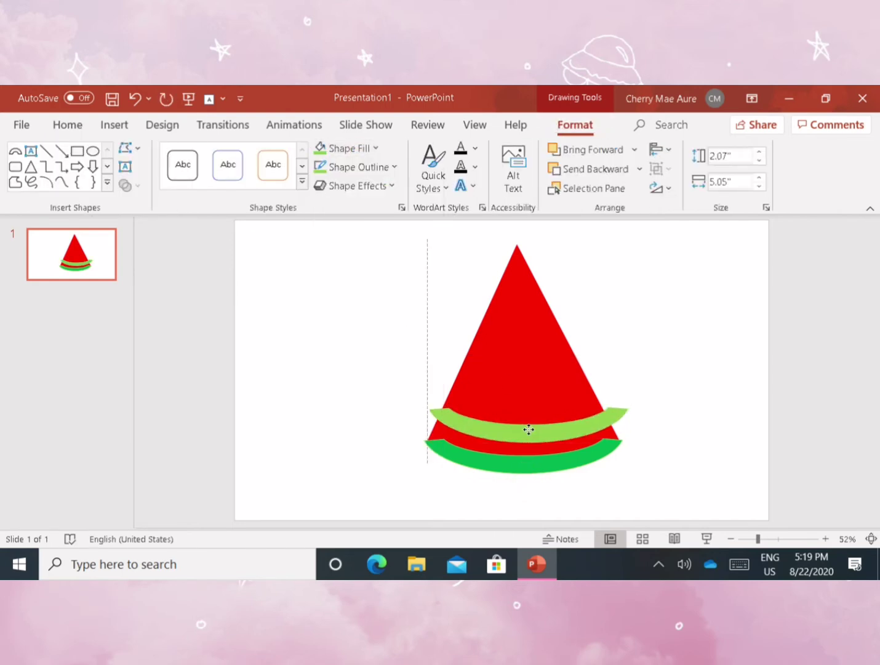
left_click_drag(528, 430, 528, 446)
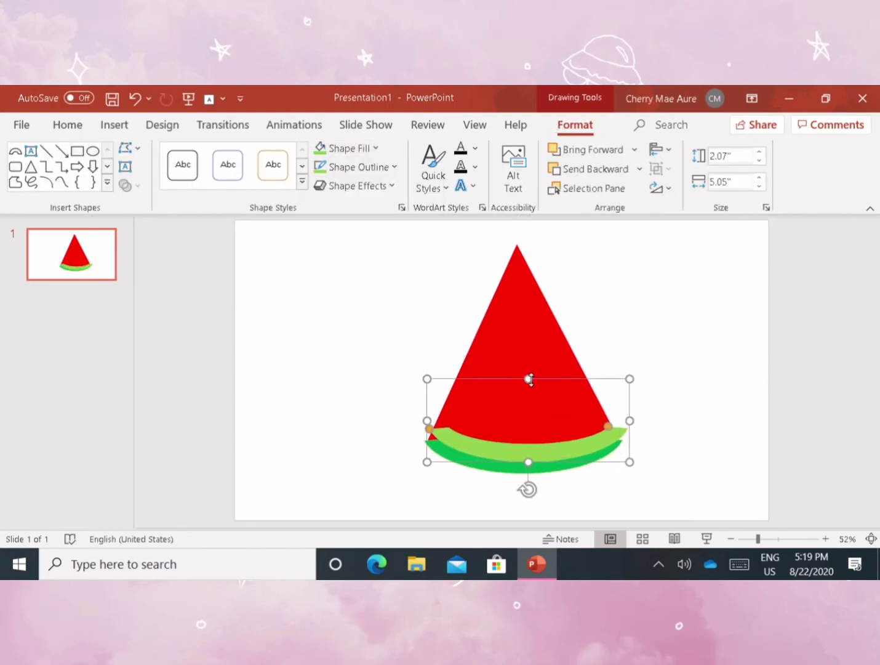
left_click_drag(529, 378, 523, 459)
left_click_drag(425, 408, 426, 410)
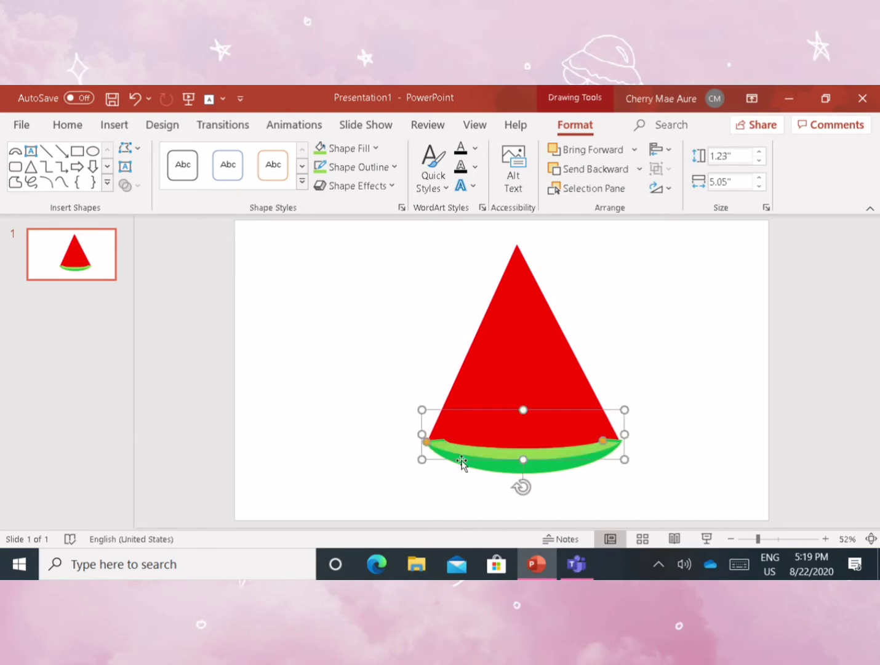
mouse_move(524, 460)
left_mouse_down()
mouse_move(524, 443)
mouse_move(534, 455)
mouse_move(492, 453)
left_mouse_up()
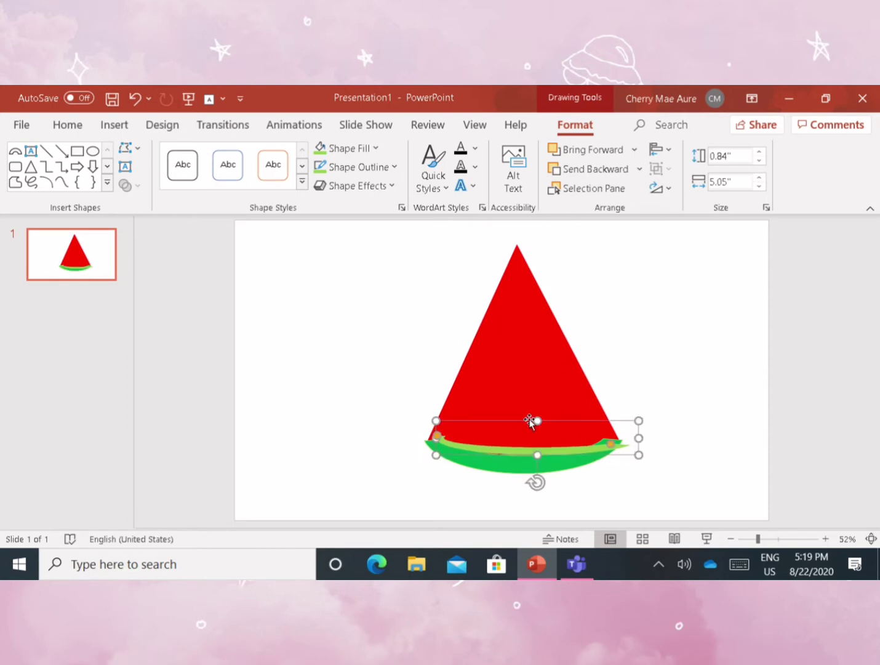
left_click(380, 358)
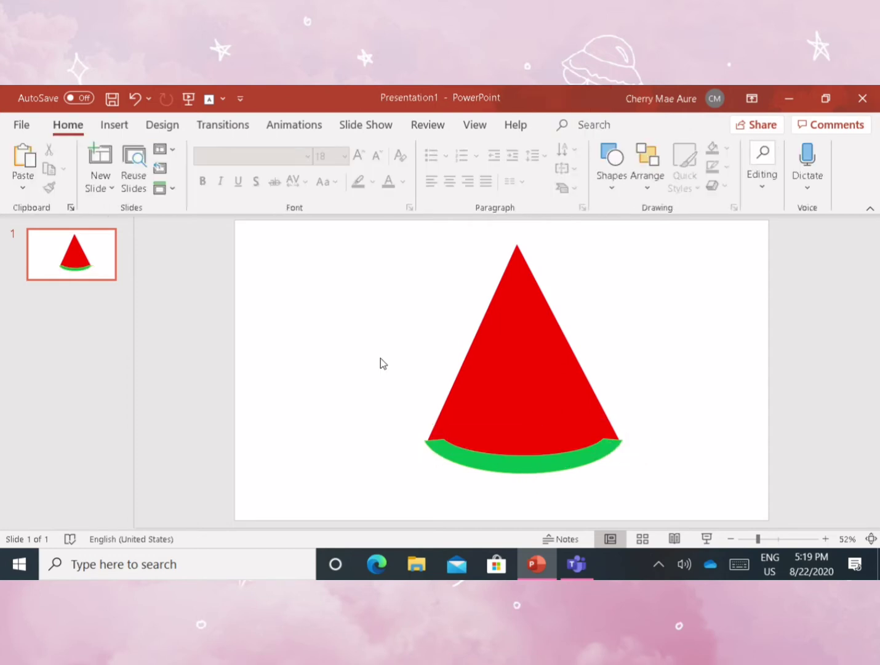
key("ctrl+z")
left_click(357, 167)
Try a 6 pt outline on the rind, then undo it.
left_click(562, 503)
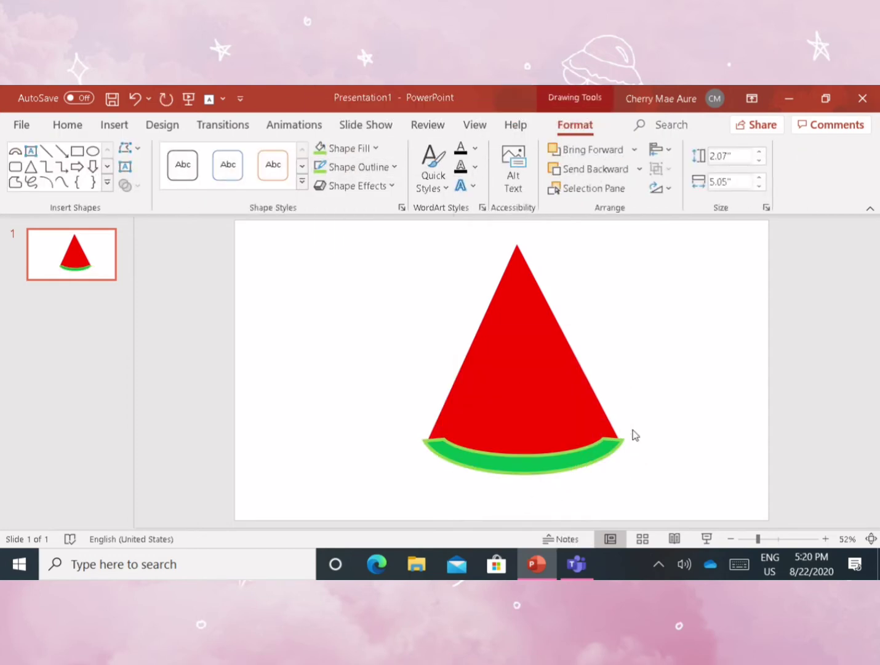
left_click(562, 340)
key("ctrl+z")
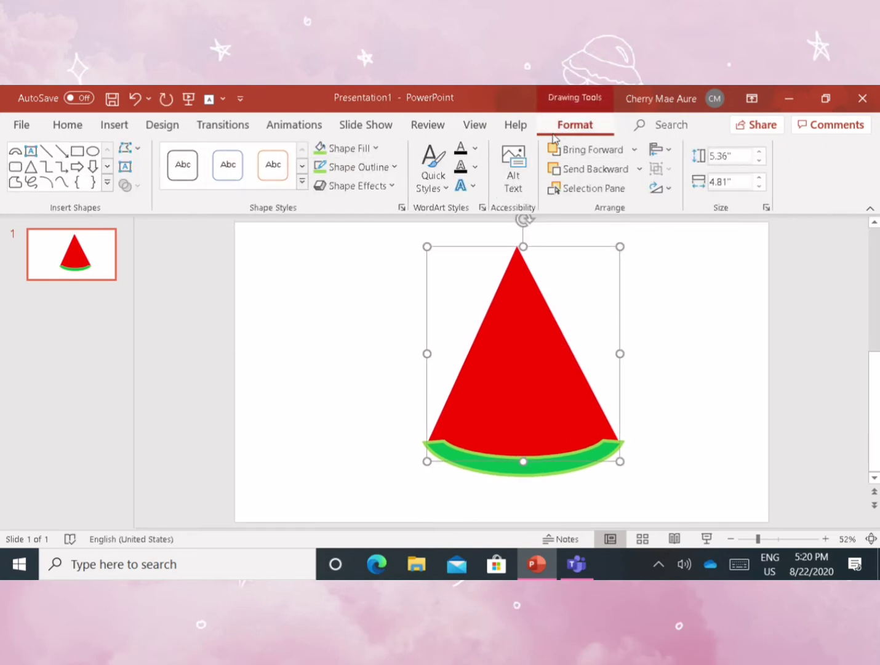
Give the slice a dark red Dark Variations gradient, replacing a trial pink gradient.
left_click(349, 148)
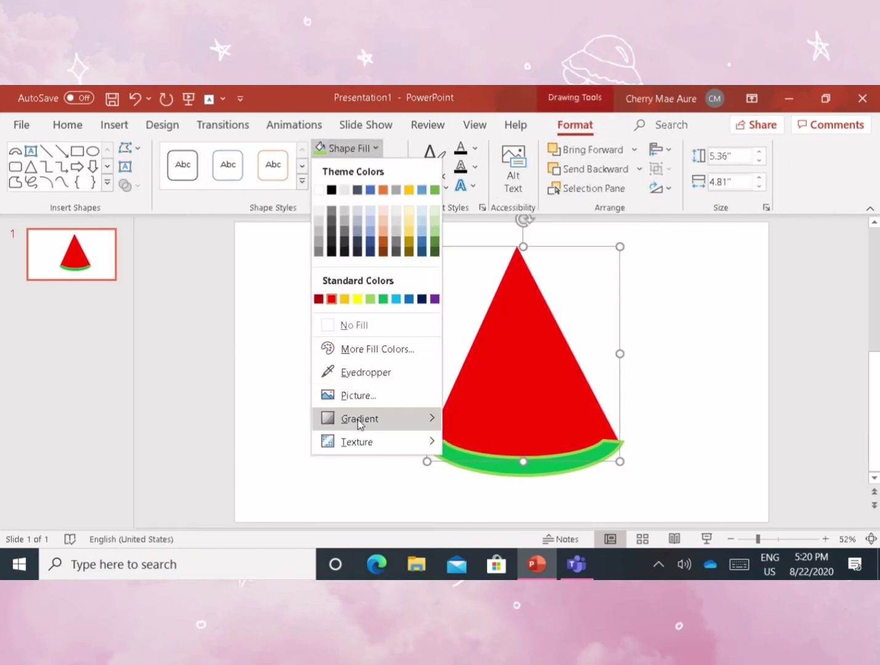
mouse_move(374, 418)
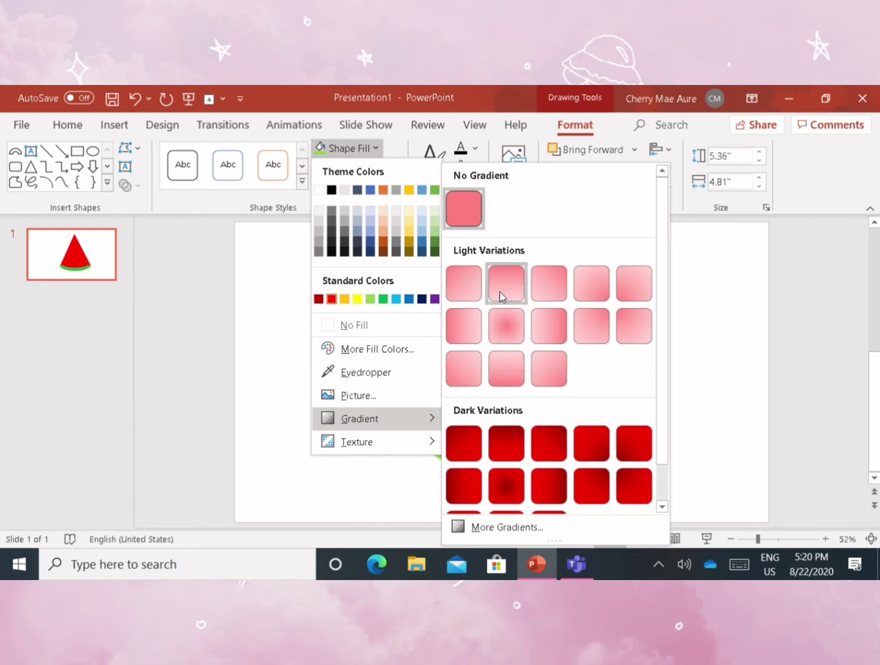
left_click(500, 292)
key("ctrl+z")
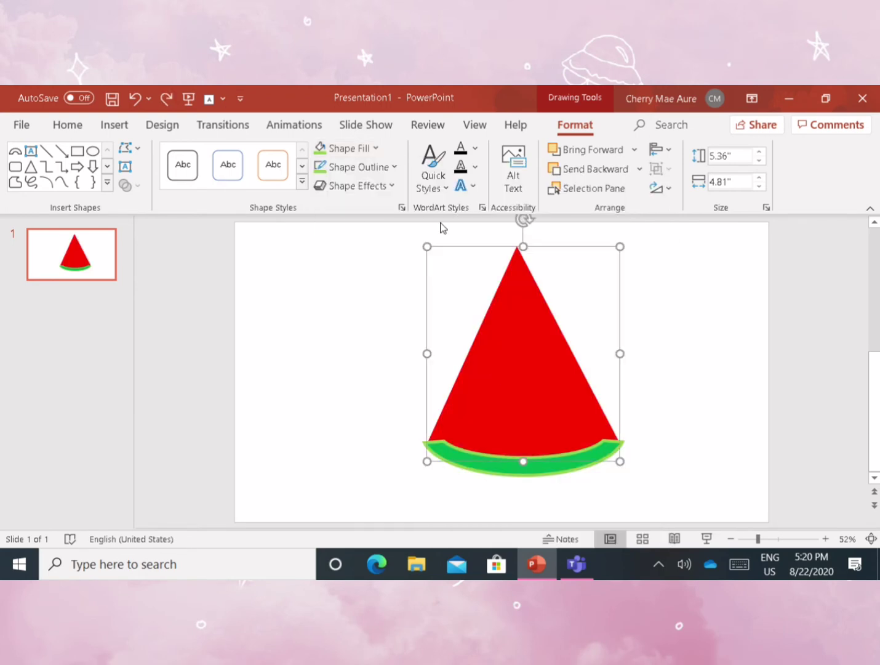
left_click(374, 149)
mouse_move(376, 418)
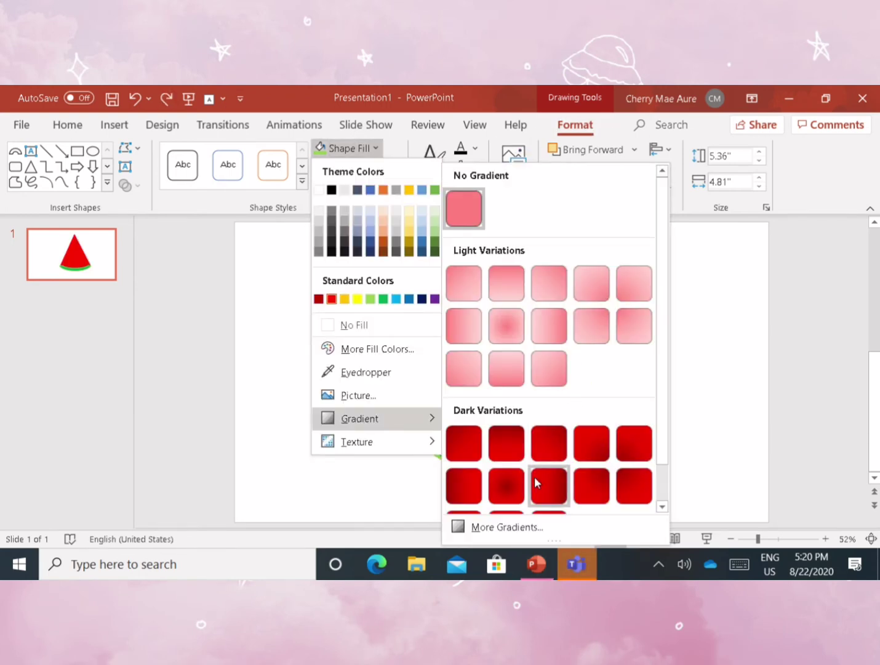
left_click(497, 479)
key("Escape")
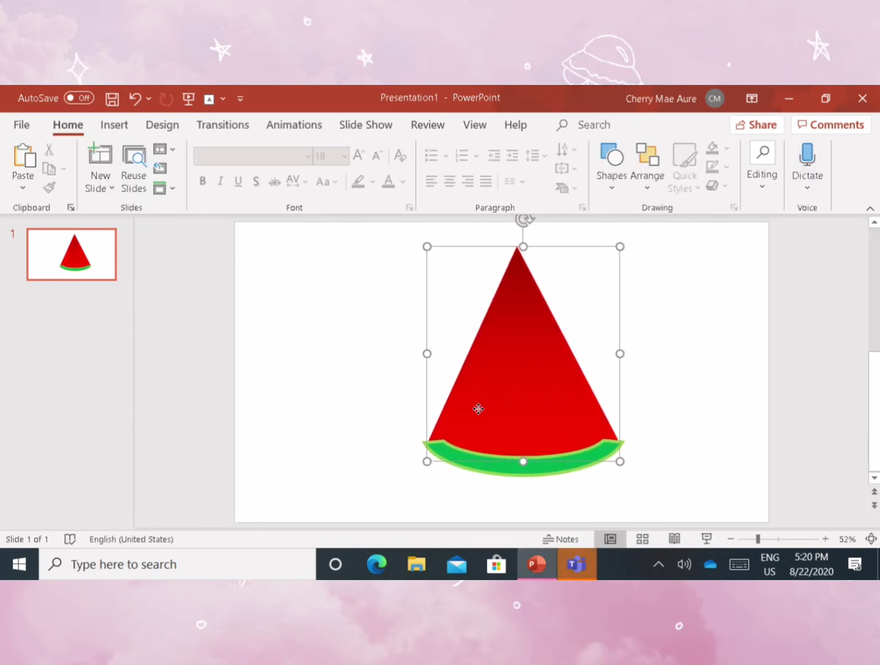
left_click(110, 128)
left_click(291, 162)
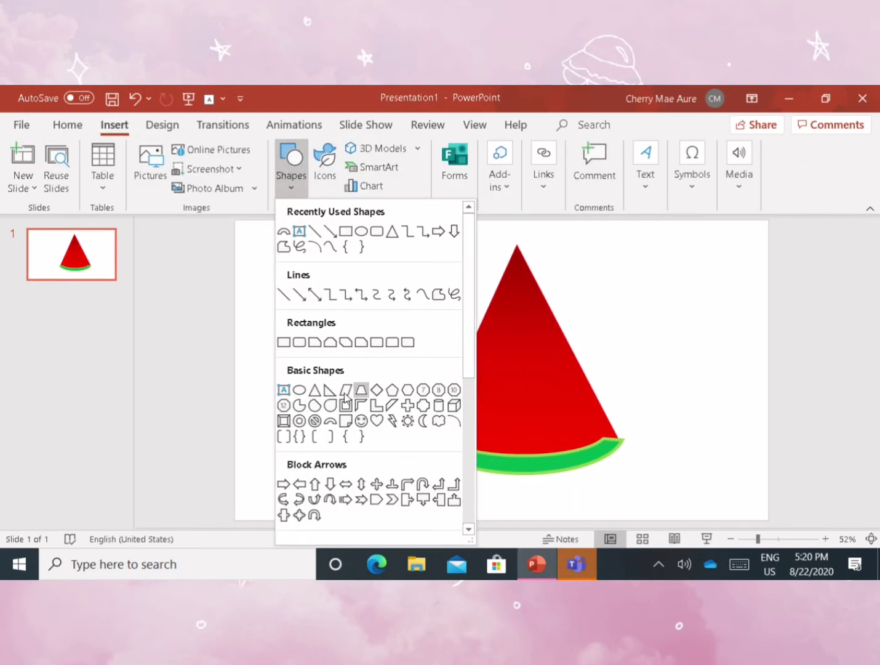
Draw an eye-sized black oval with no outline.
left_click(361, 232)
left_click_drag(297, 257, 318, 275)
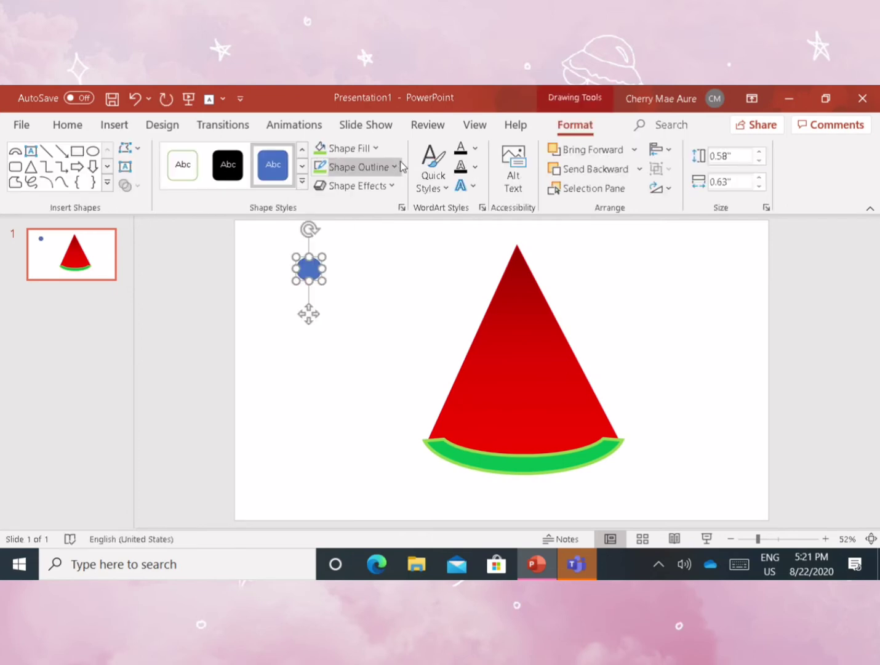
left_click(348, 149)
left_click(333, 251)
left_click(356, 168)
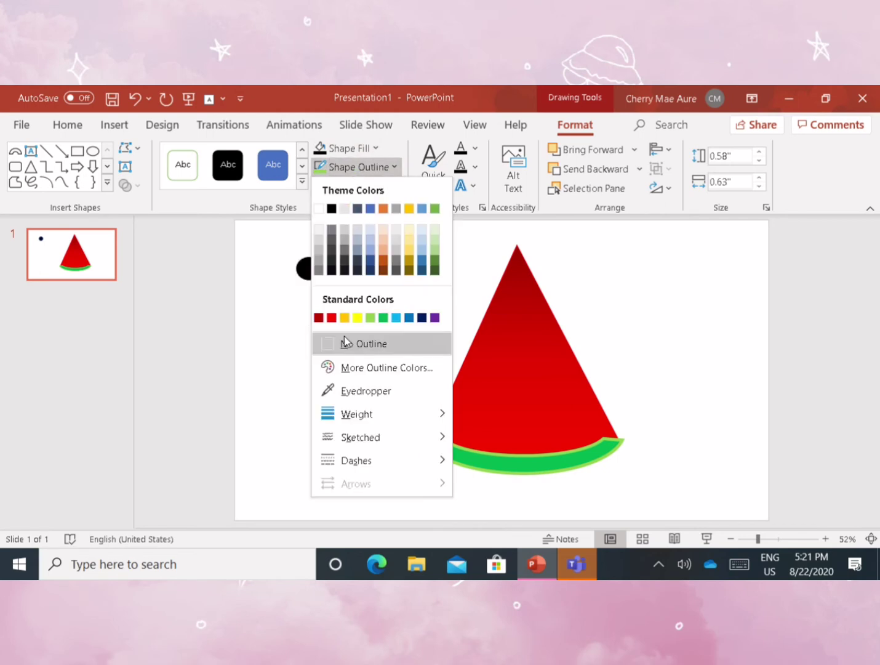
left_click(344, 337)
left_click_drag(323, 285, 373, 301)
Add two small white highlight ovals on top of the black eye.
key("ctrl+c")
left_click(336, 302)
key("ctrl+v")
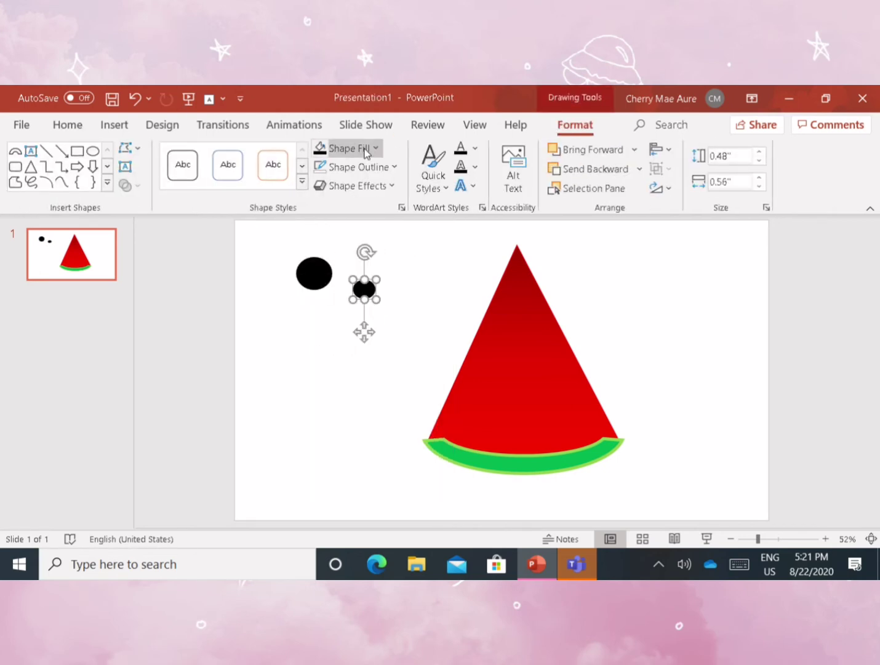
left_click(362, 149)
left_click(319, 190)
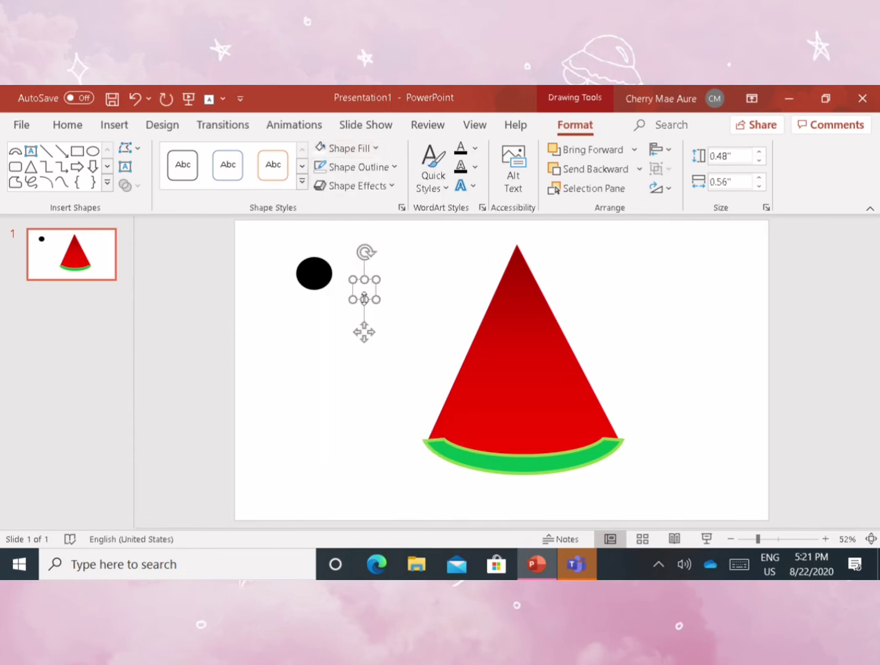
left_click_drag(363, 279, 307, 276)
key("ctrl+c")
key("ctrl+v")
key("ctrl+z")
key("ctrl+v")
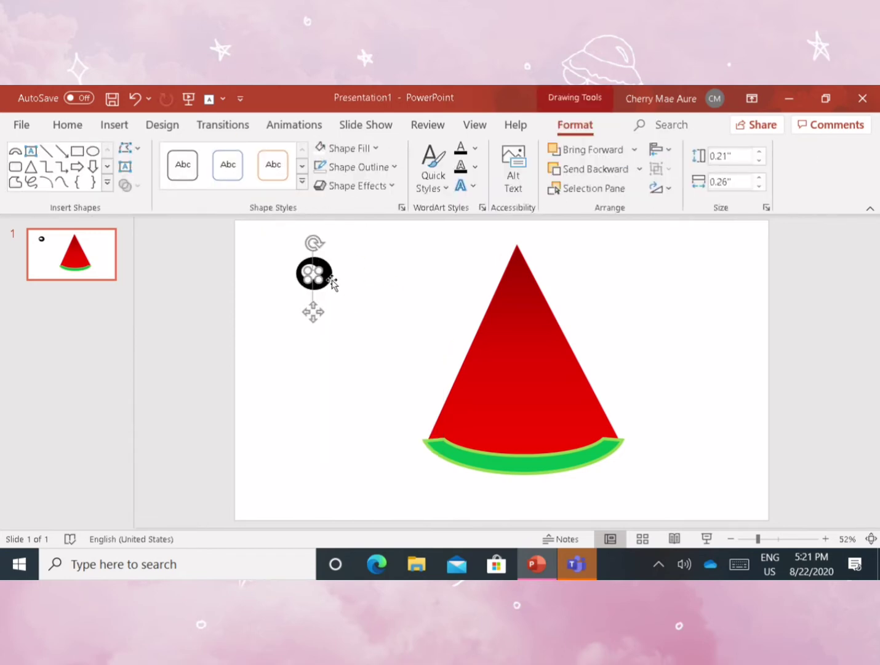
left_click(230, 373)
key("ctrl+z")
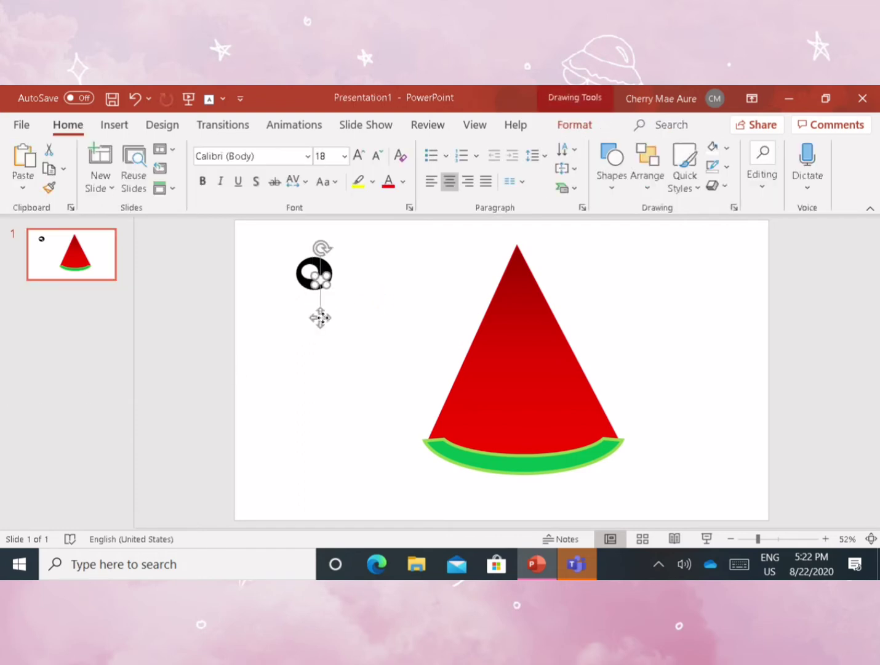
Group the eye with its highlights and move it onto the watermelon slice.
left_click_drag(247, 223, 341, 332)
left_click(575, 124)
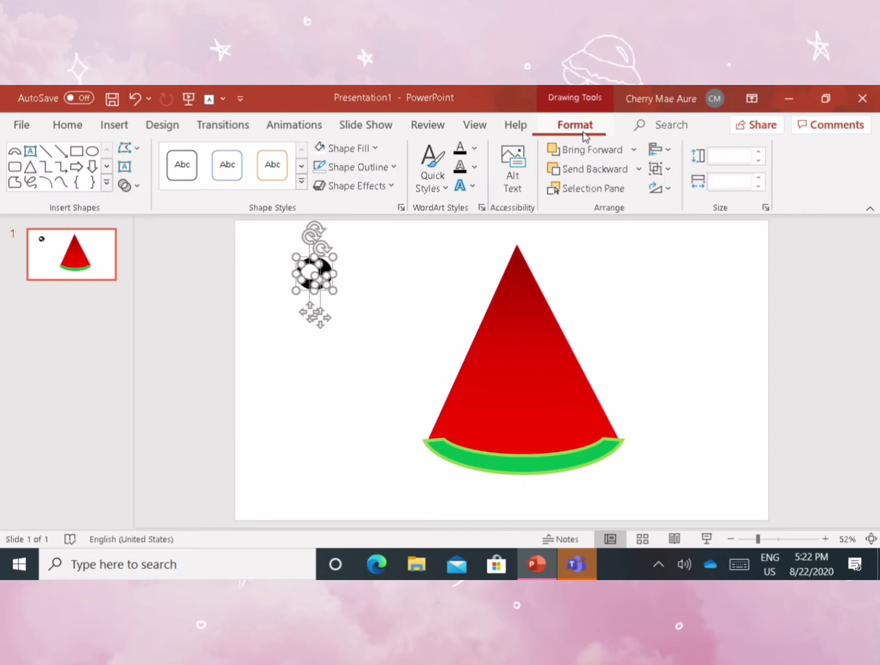
left_click(660, 174)
left_click(689, 190)
mouse_move(314, 274)
left_mouse_down()
mouse_move(524, 357)
mouse_move(511, 353)
mouse_move(541, 343)
mouse_move(540, 335)
left_mouse_up()
Copy the grouped eye to make a second eye beside it.
key("ctrl+c")
key("ctrl+v")
left_click(210, 237)
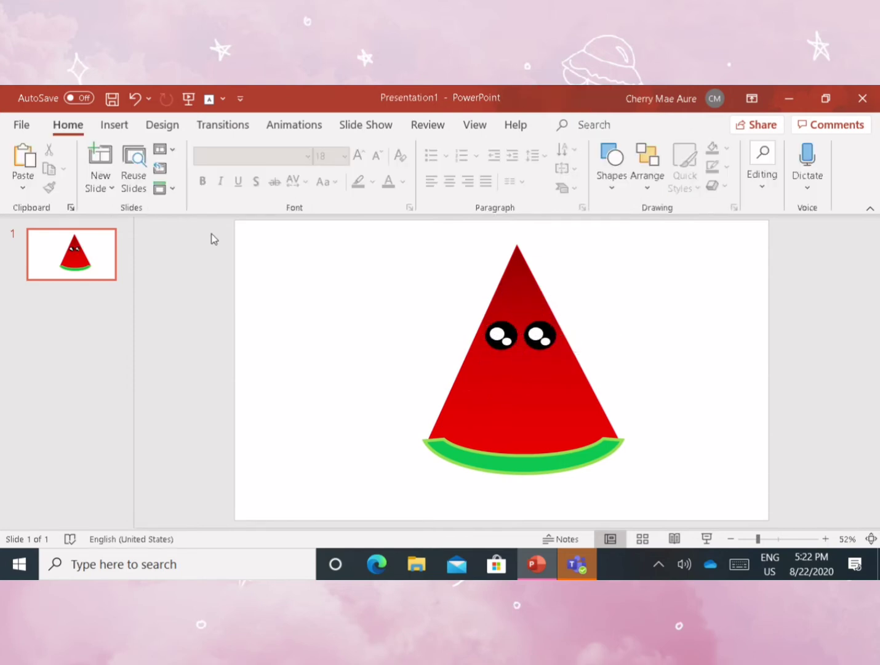
left_click(125, 125)
Draw a short half-round mouth under the eyes and style it solid black.
left_click(294, 165)
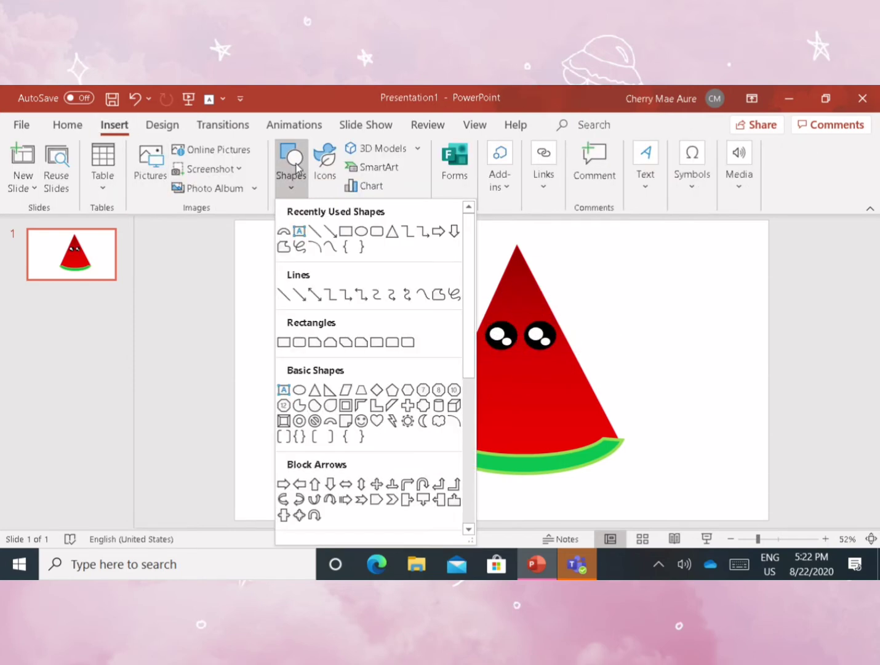
left_click(423, 421)
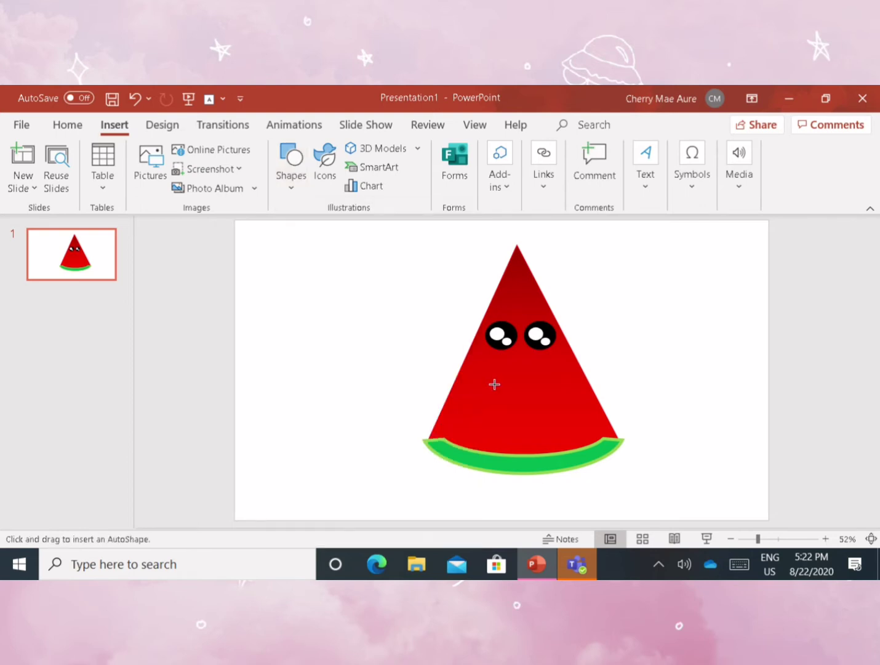
mouse_move(496, 381)
left_mouse_down()
mouse_move(557, 428)
mouse_move(526, 400)
mouse_move(538, 347)
mouse_move(542, 364)
mouse_move(486, 361)
left_mouse_up()
left_click(523, 386)
left_click_drag(520, 399, 519, 391)
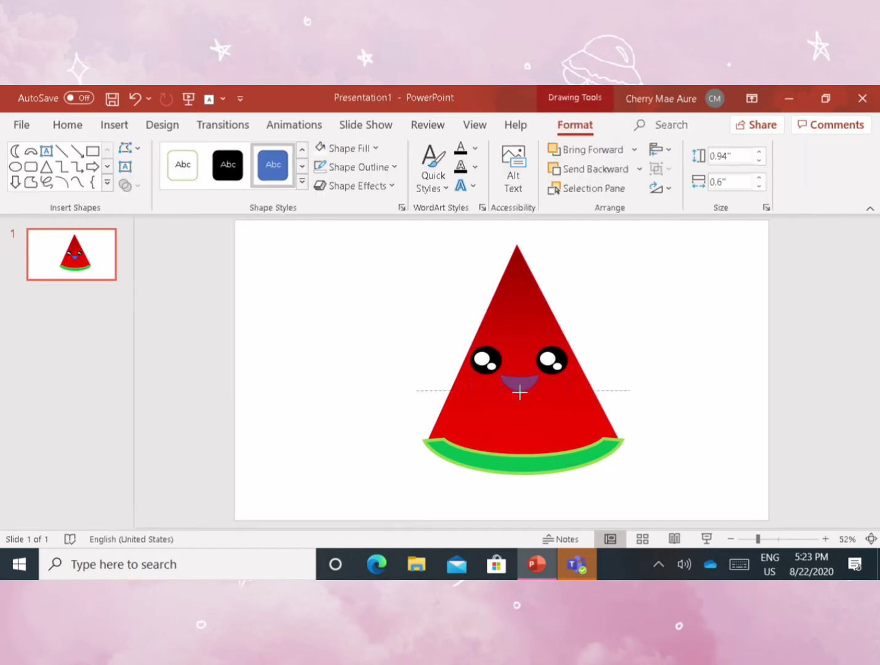
left_click(229, 175)
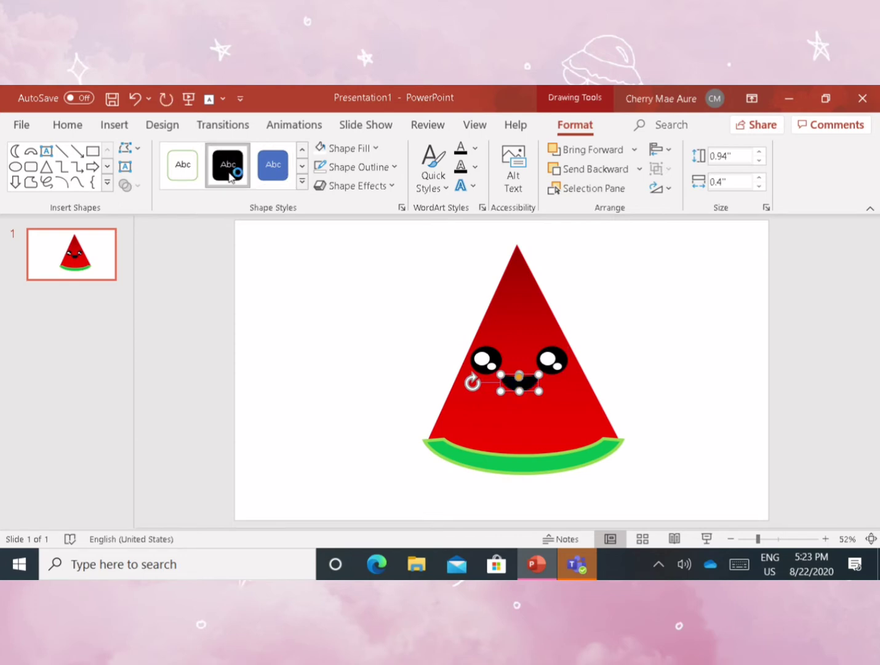
left_click(392, 357)
left_click(114, 125)
left_click(290, 161)
Draw a small oval tongue in the mouth, fill it custom pink (RGB 184, 16, 88), and set its outline.
left_click(373, 232)
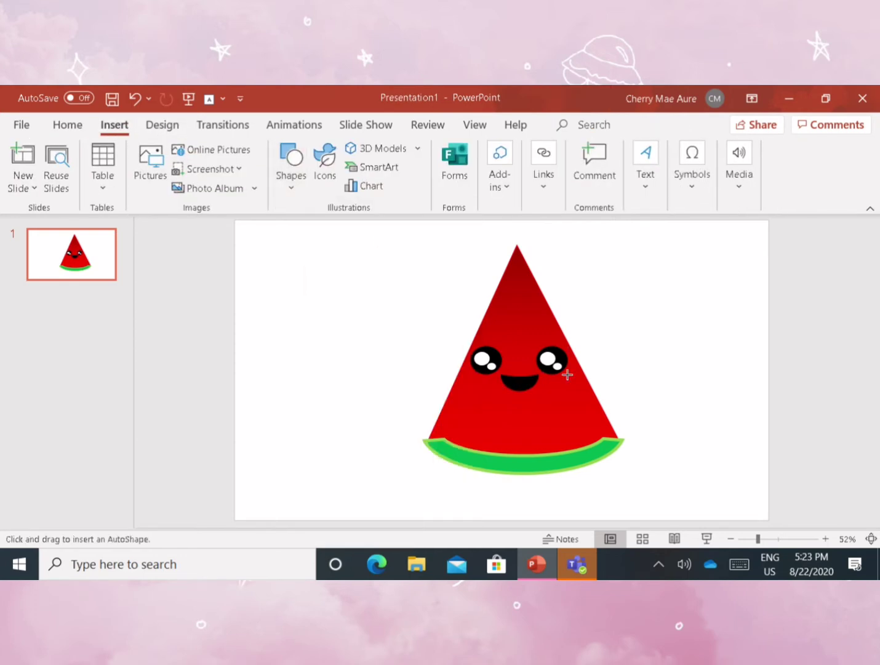
left_click_drag(530, 391, 511, 382)
left_click(349, 148)
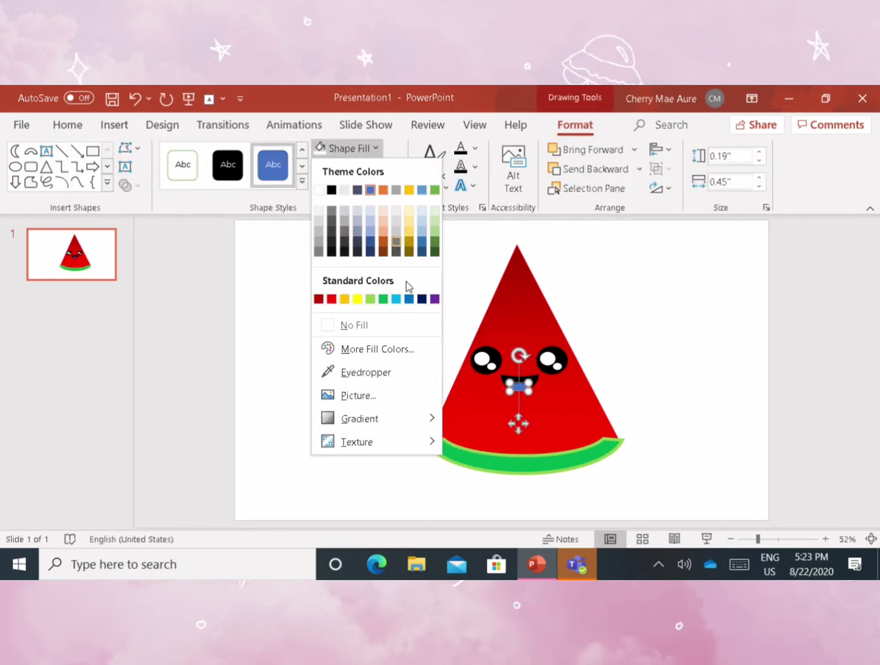
left_click(407, 296)
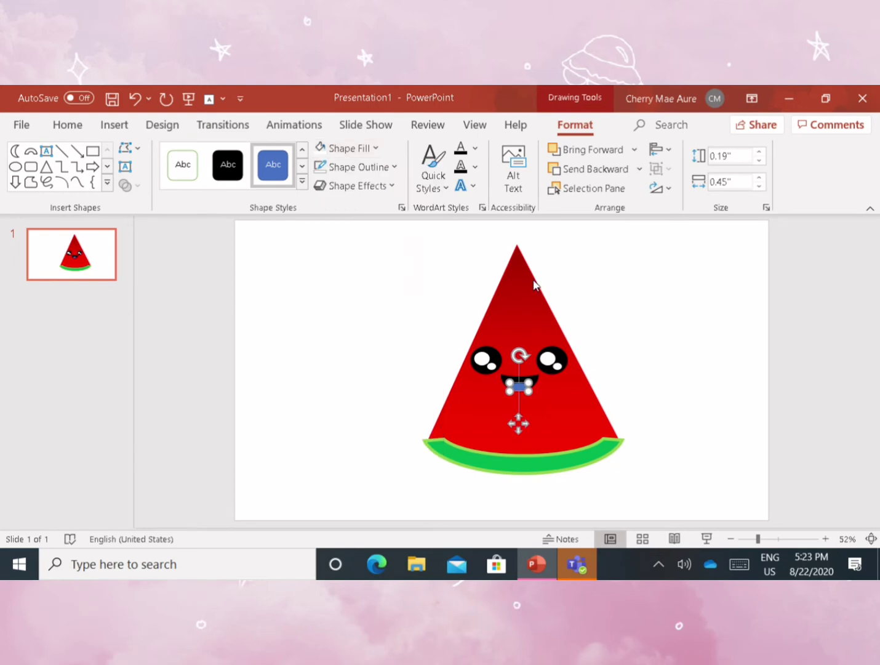
left_click(434, 231)
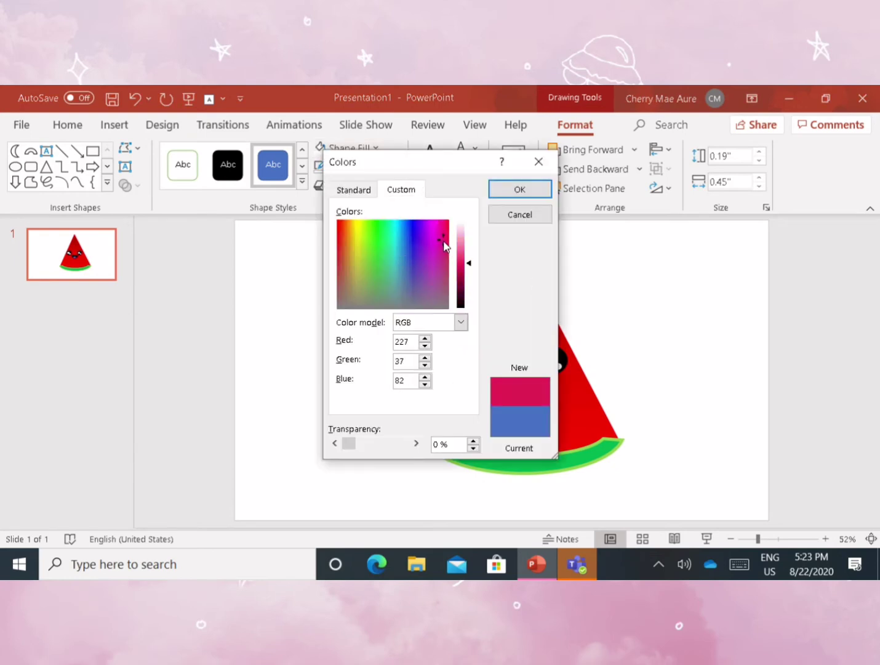
left_click_drag(444, 246, 434, 232)
left_click(472, 275)
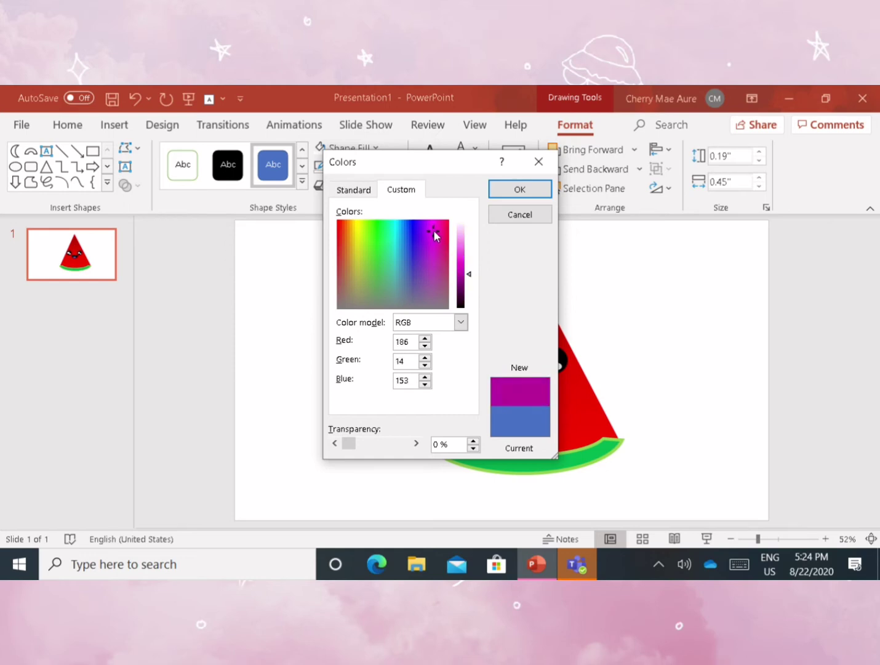
left_click(440, 247)
mouse_move(469, 275)
left_mouse_down()
mouse_move(469, 267)
mouse_move(435, 244)
mouse_move(470, 277)
mouse_move(469, 268)
left_mouse_up()
left_click(513, 191)
left_click(626, 322)
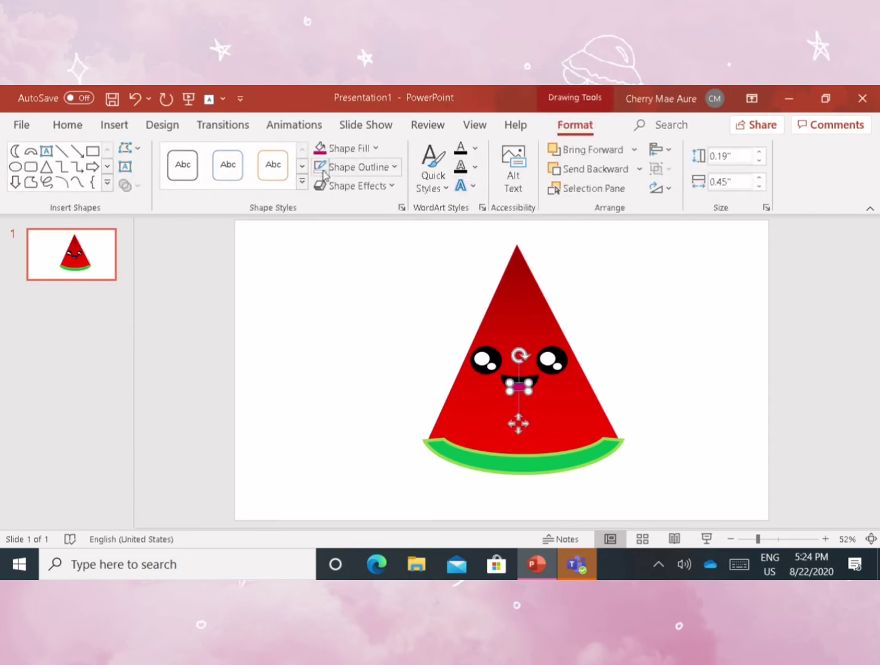
left_click(359, 167)
left_click(318, 362)
Zoom out and draw a small teardrop seed shape beside the slice.
left_click(694, 452)
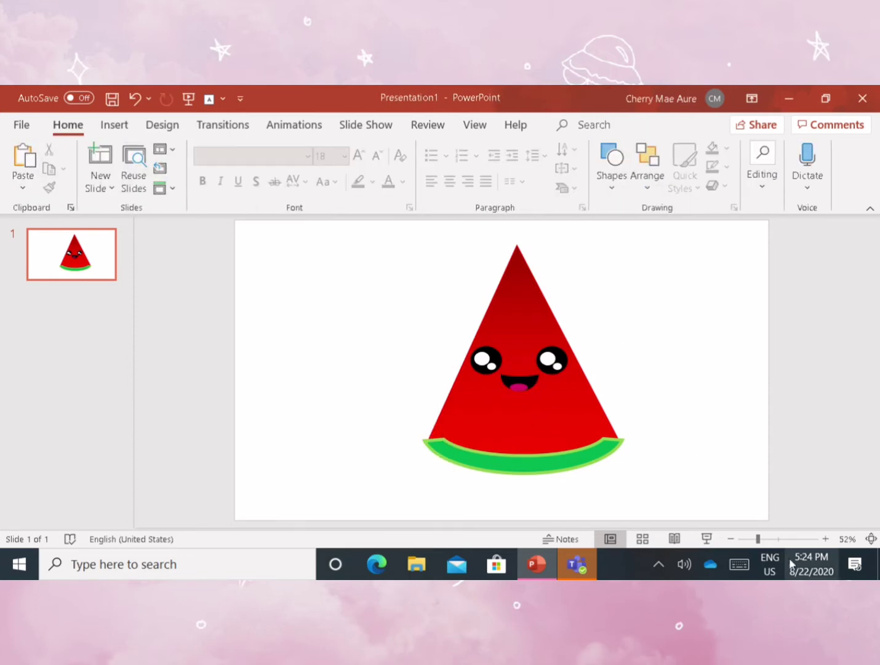
scroll(551, 395, "up", 3)
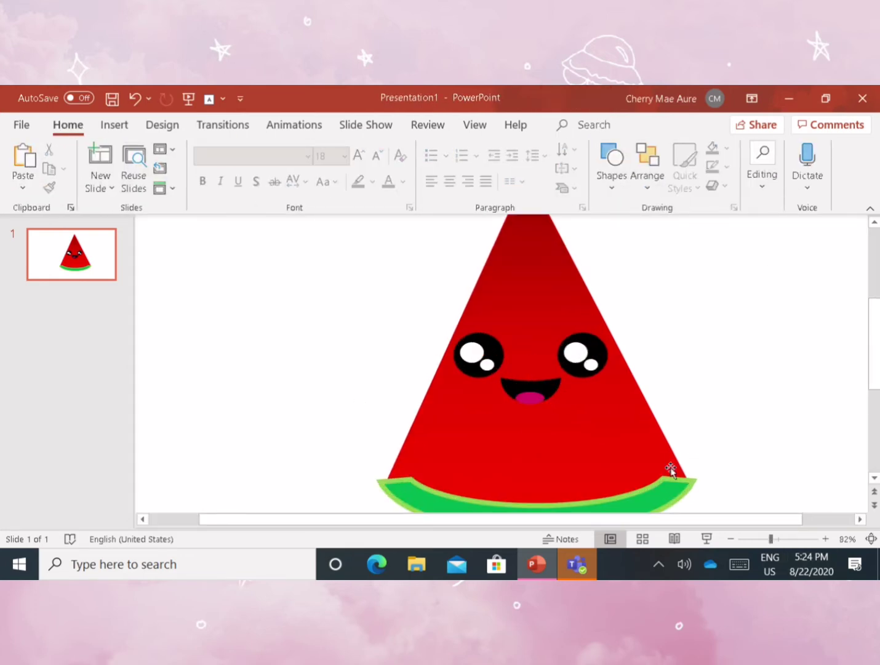
left_click(758, 540)
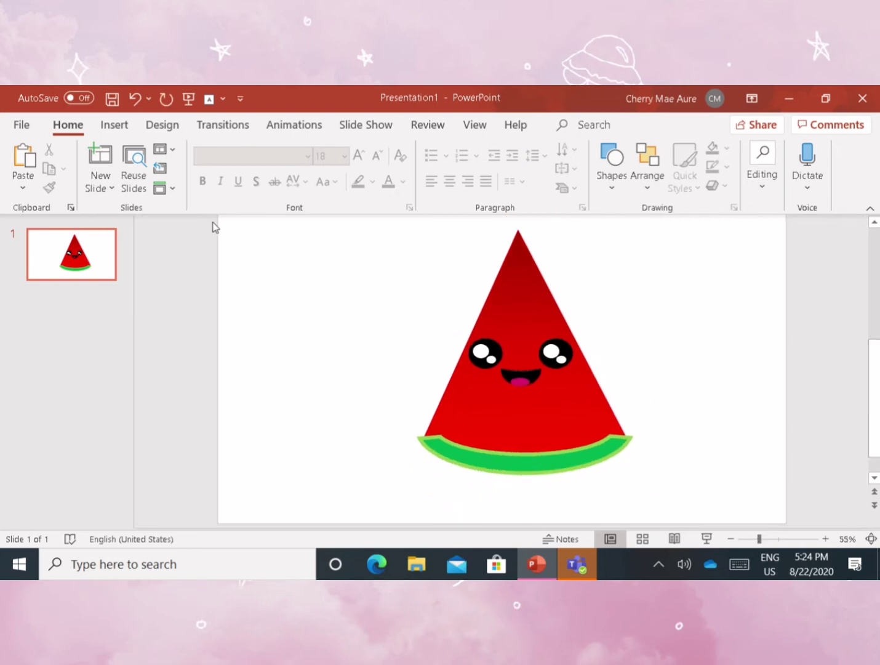
left_click(123, 123)
left_click(290, 161)
scroll(367, 369, "down", 4)
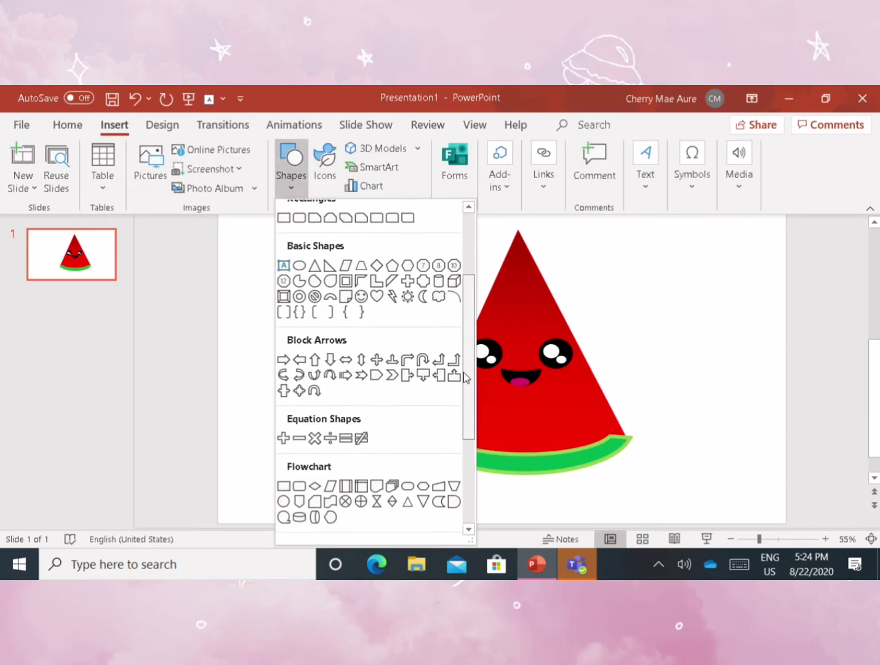
scroll(367, 455, "down", 1)
scroll(367, 431, "up", 5)
left_click(314, 360)
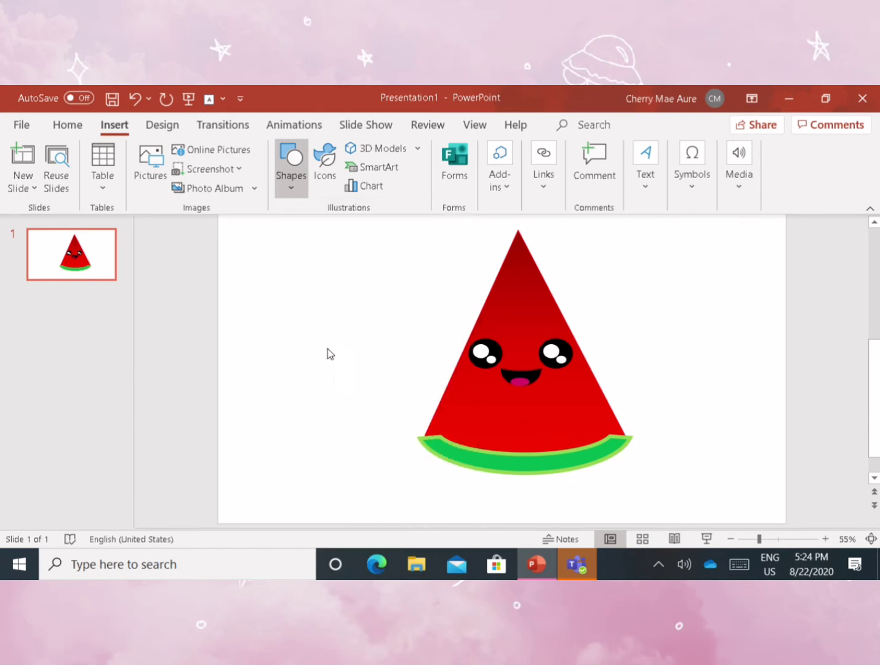
mouse_move(365, 318)
left_mouse_down()
mouse_move(377, 339)
mouse_move(380, 327)
mouse_move(342, 284)
left_mouse_up()
Edit the seed's points, style it solid black, and move it onto the red flesh.
left_click(126, 147)
left_click(166, 193)
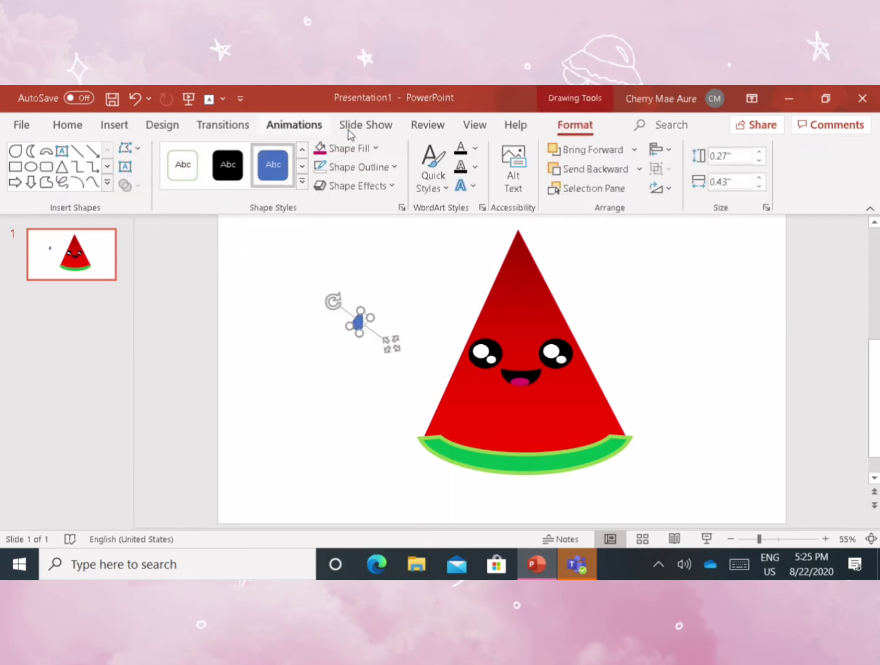
left_click(227, 164)
left_click_drag(357, 321, 467, 409)
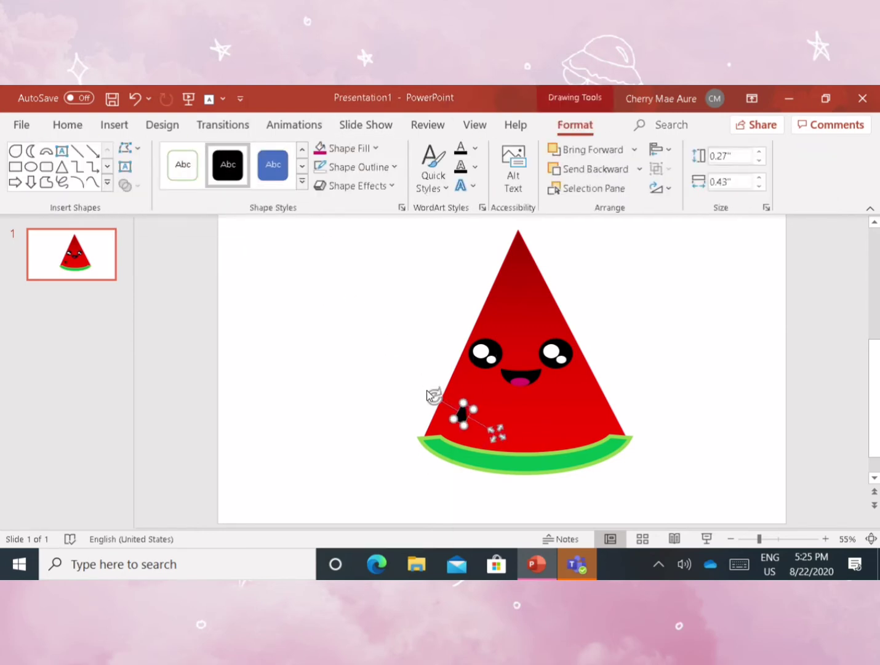
Paste and scatter seed copies until seven black seeds dot the flesh.
key("ctrl+v")
key("Tab")
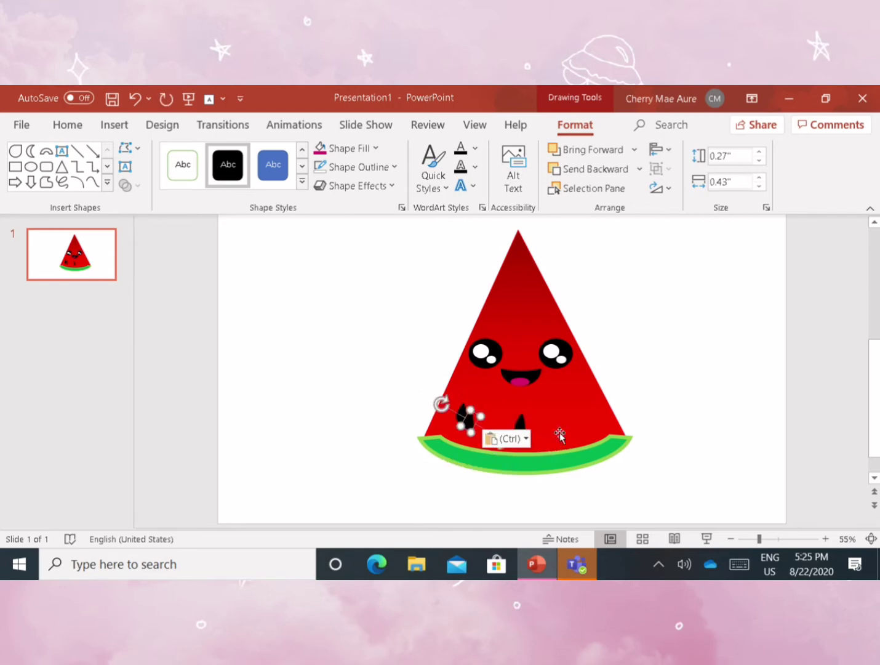
left_click_drag(521, 422, 580, 418)
key("ctrl+v")
mouse_move(462, 415)
left_mouse_down()
mouse_move(543, 315)
mouse_move(515, 296)
mouse_move(520, 263)
left_mouse_up()
key("ctrl+v")
left_click(697, 327)
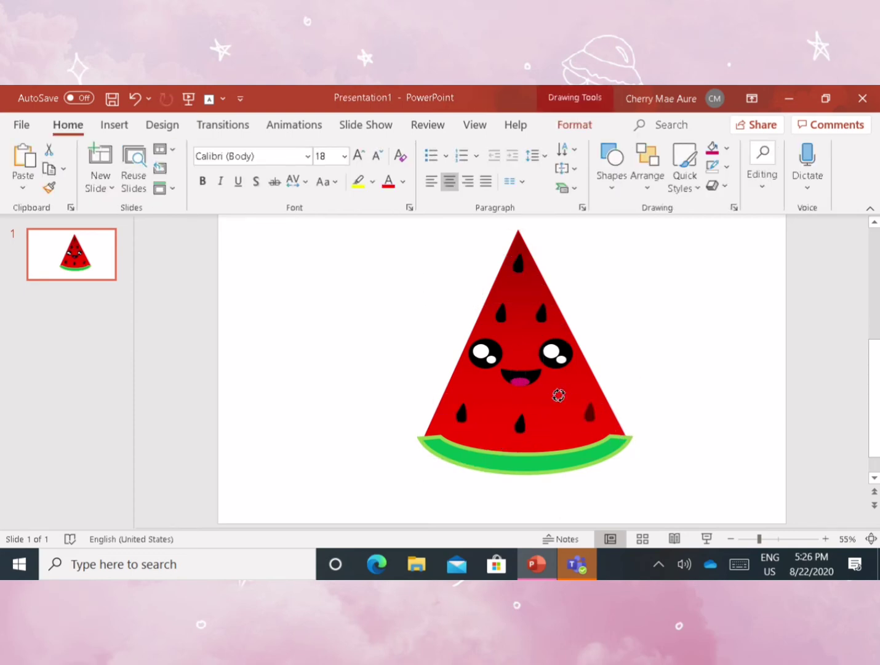
left_click_drag(518, 421, 497, 419)
mouse_move(503, 309)
left_mouse_down()
mouse_move(508, 316)
mouse_move(534, 296)
left_mouse_up()
mouse_move(537, 300)
left_mouse_down()
mouse_move(499, 424)
mouse_move(544, 418)
left_mouse_up()
left_click(356, 375)
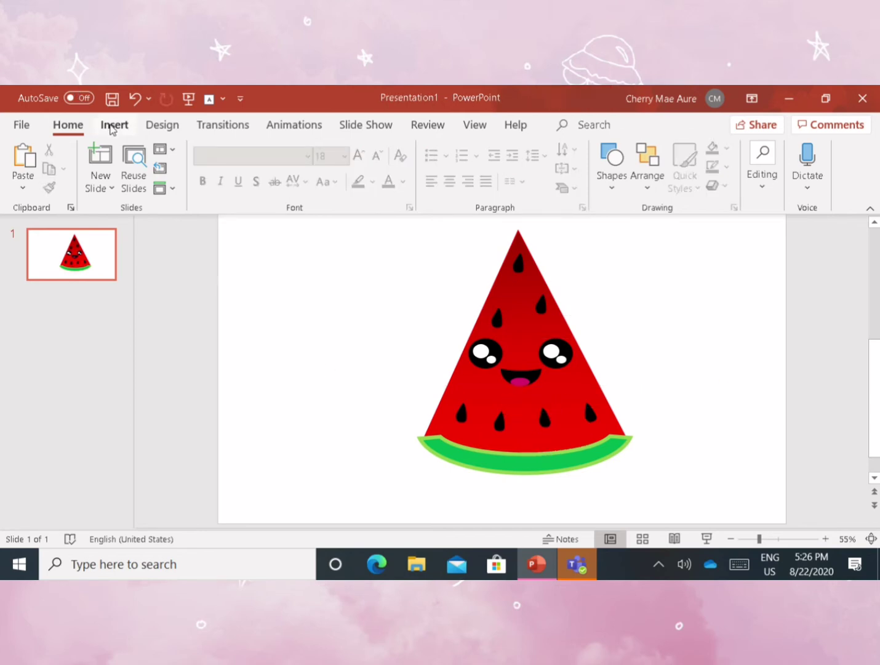
left_click(113, 128)
left_click(291, 160)
left_click(348, 233)
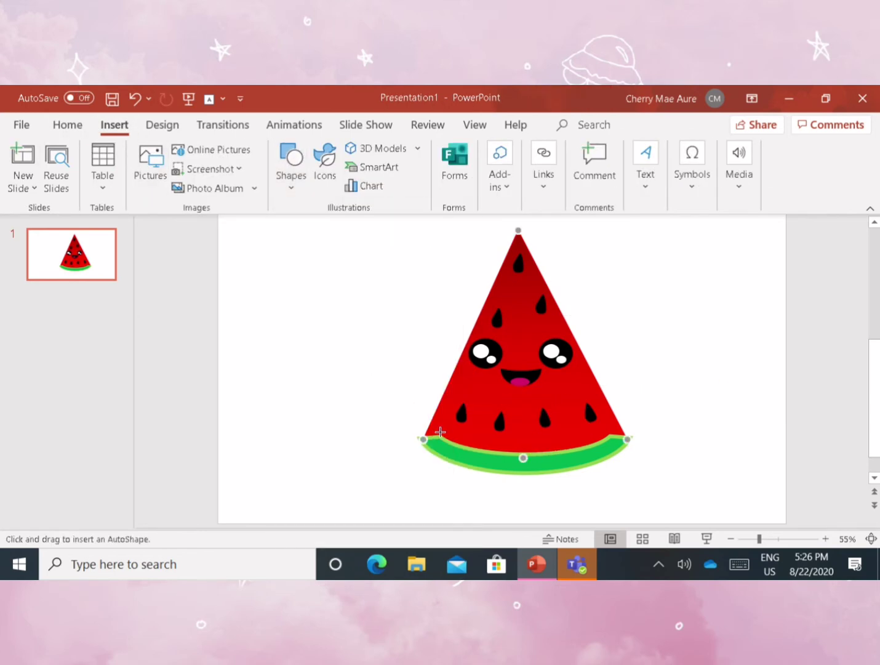
left_click_drag(441, 431, 464, 382)
left_click(302, 181)
left_click(194, 217)
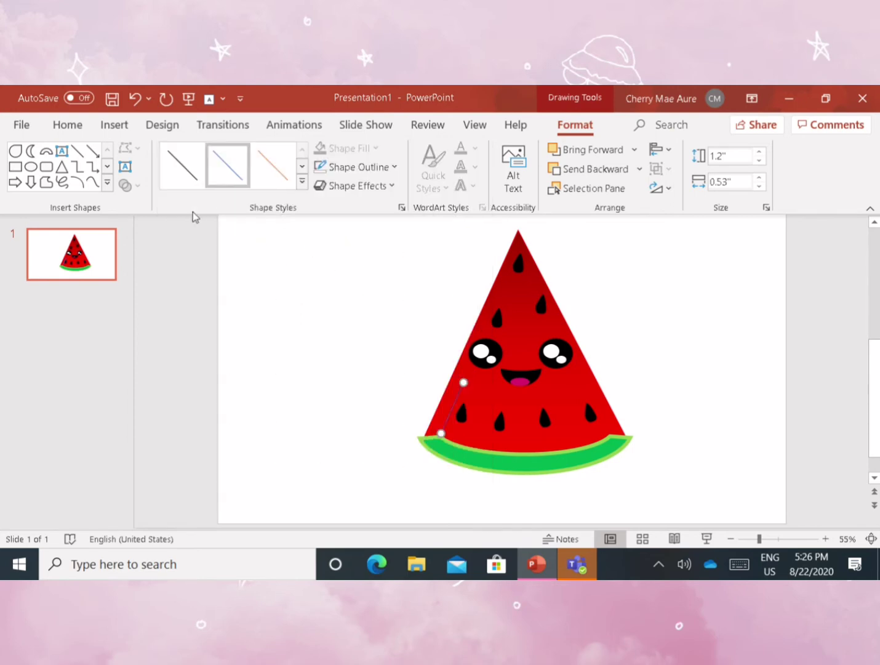
left_click(590, 456)
double_click(447, 415)
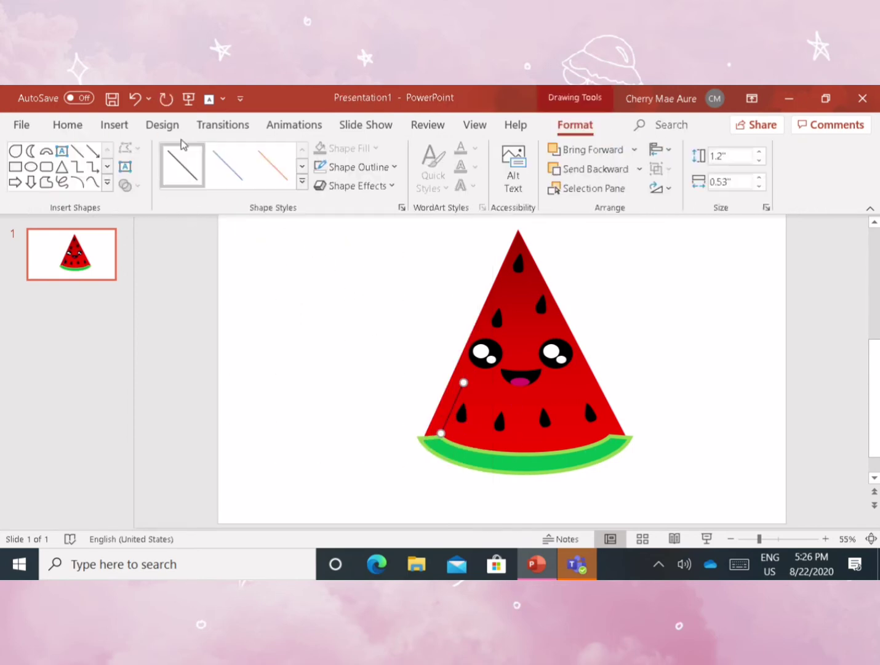
left_click(352, 168)
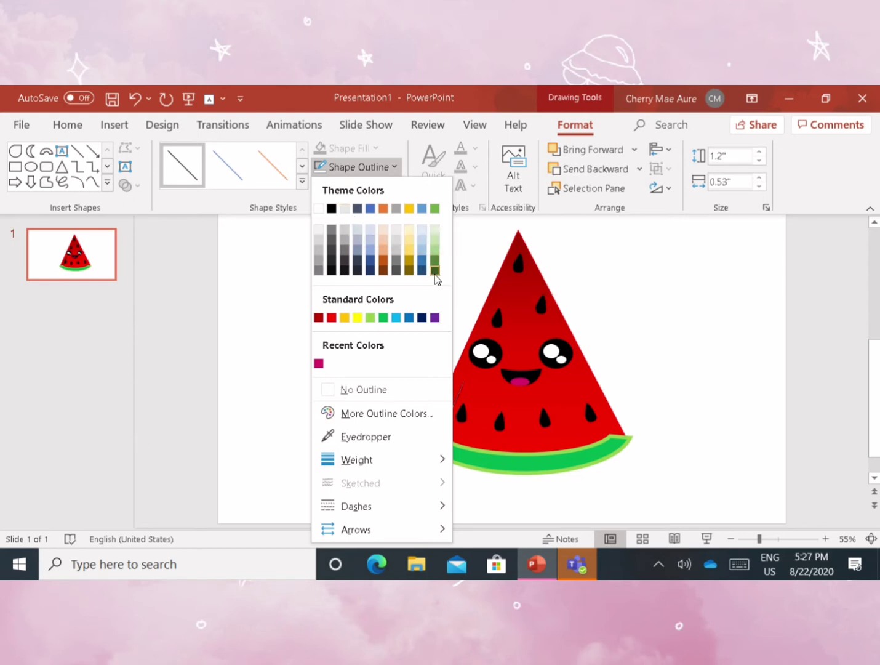
left_click(319, 318)
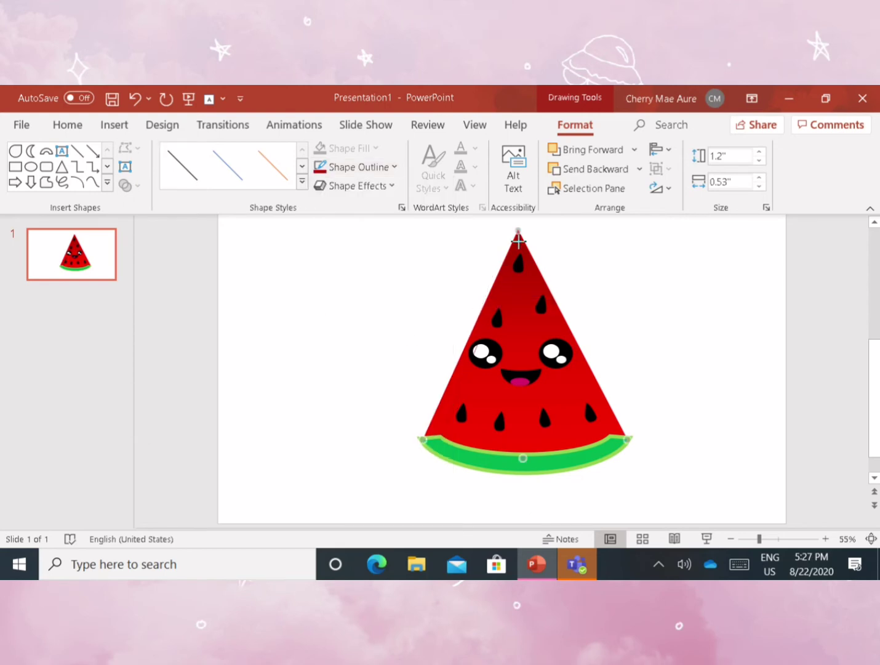
left_click(519, 241)
left_click(590, 173)
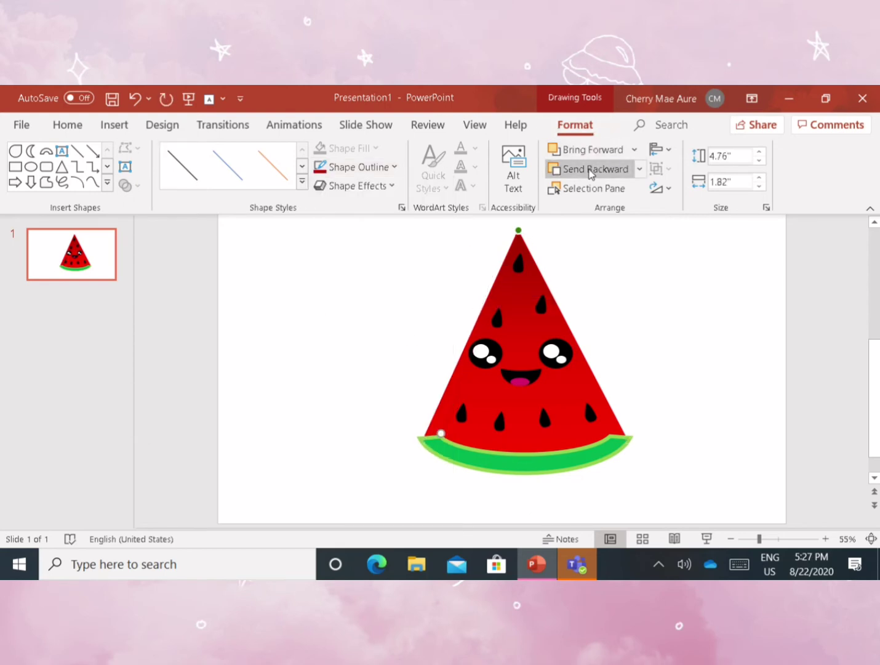
key("ctrl+v")
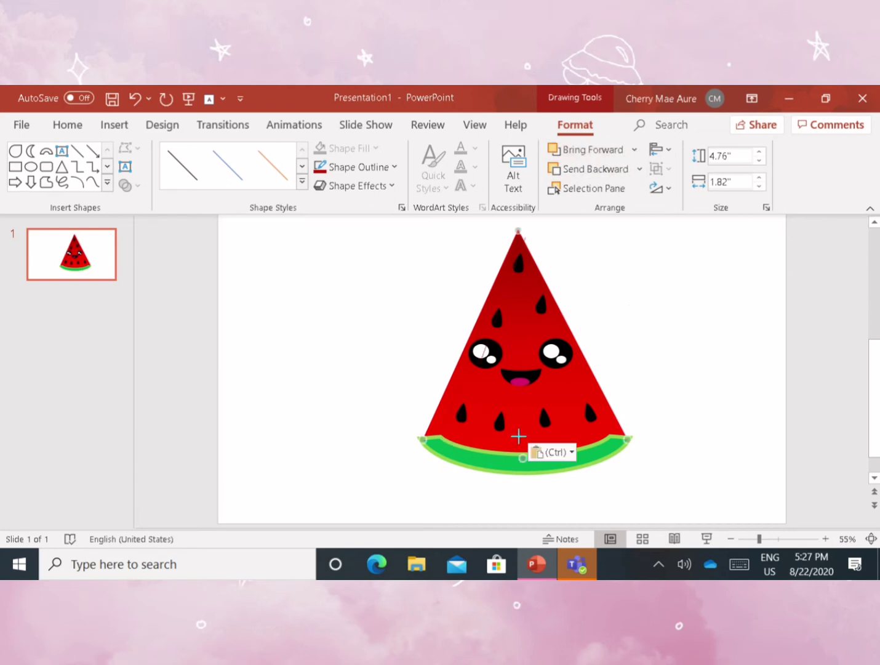
left_click(540, 290)
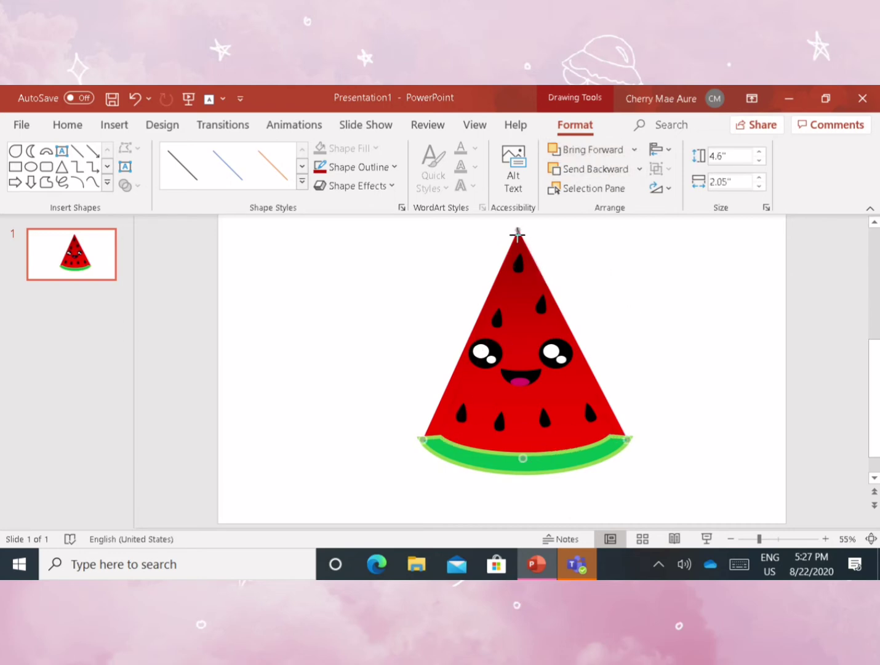
left_click(517, 233)
left_click(642, 321)
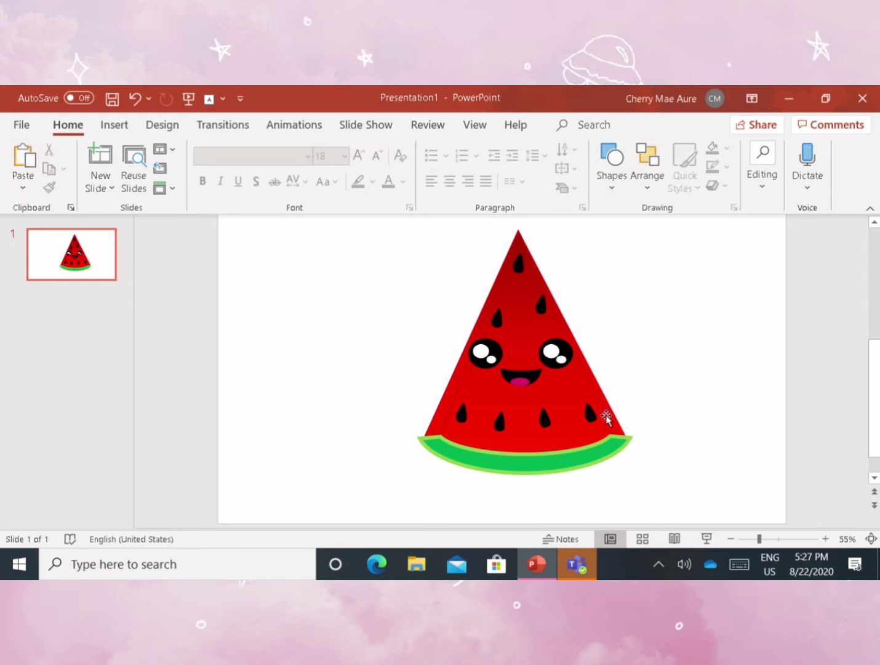
left_click(607, 419)
left_click(652, 415)
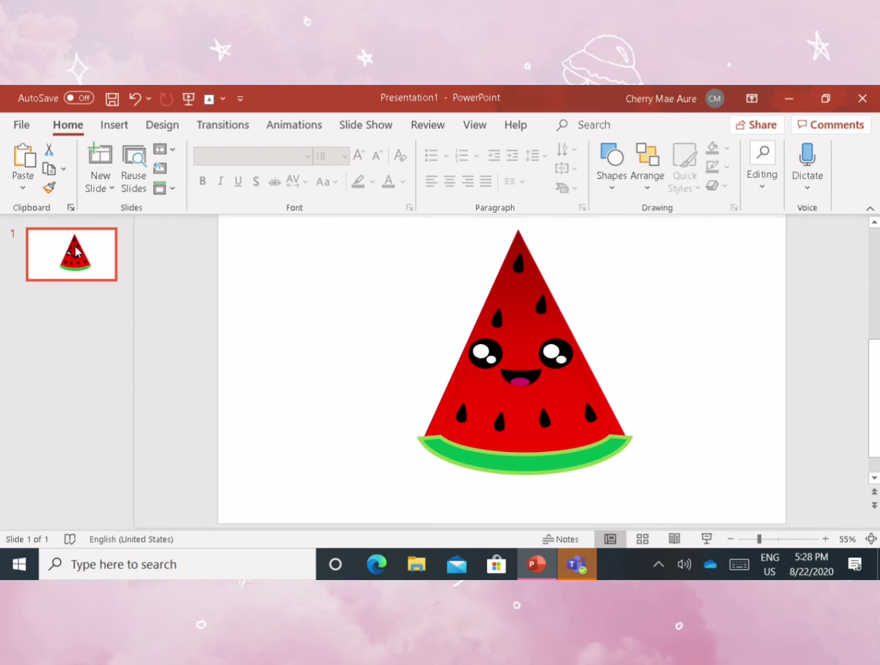
Add a new slide 2 and delete its empty title and text placeholders.
left_click(101, 156)
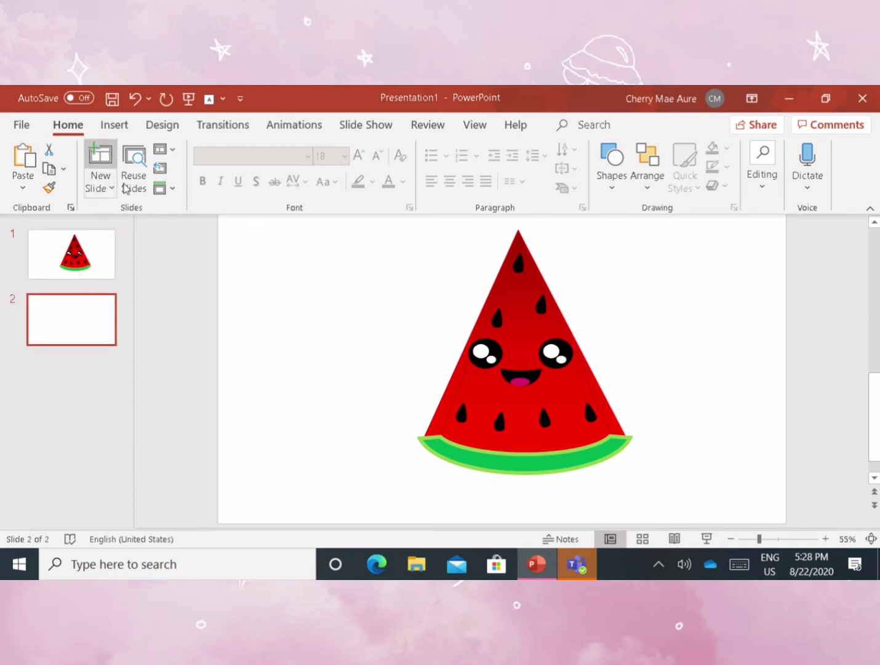
left_click(114, 124)
left_click_drag(231, 217, 831, 520)
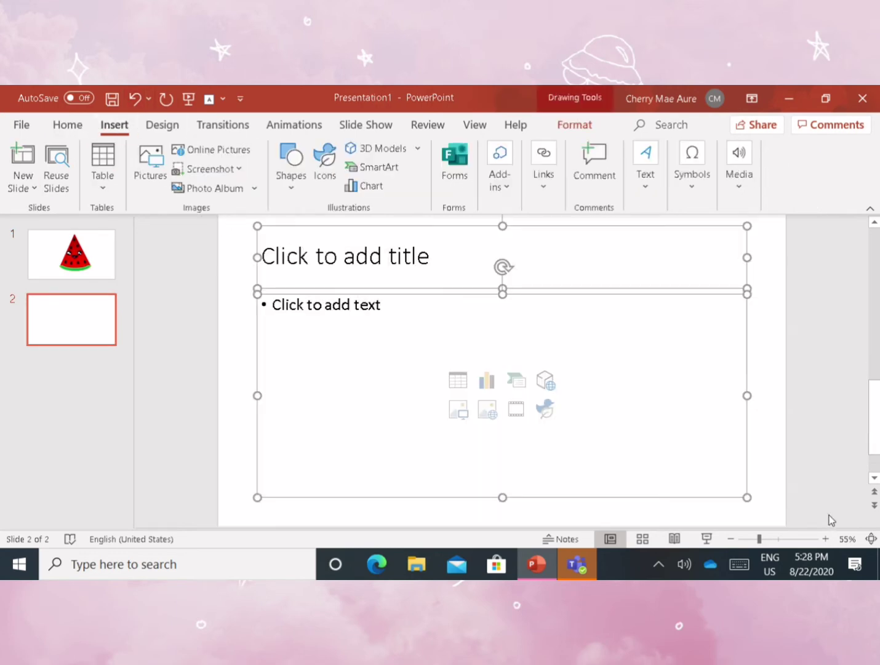
key("Delete")
Draw a blue oval near the top of slide 2.
left_click(295, 163)
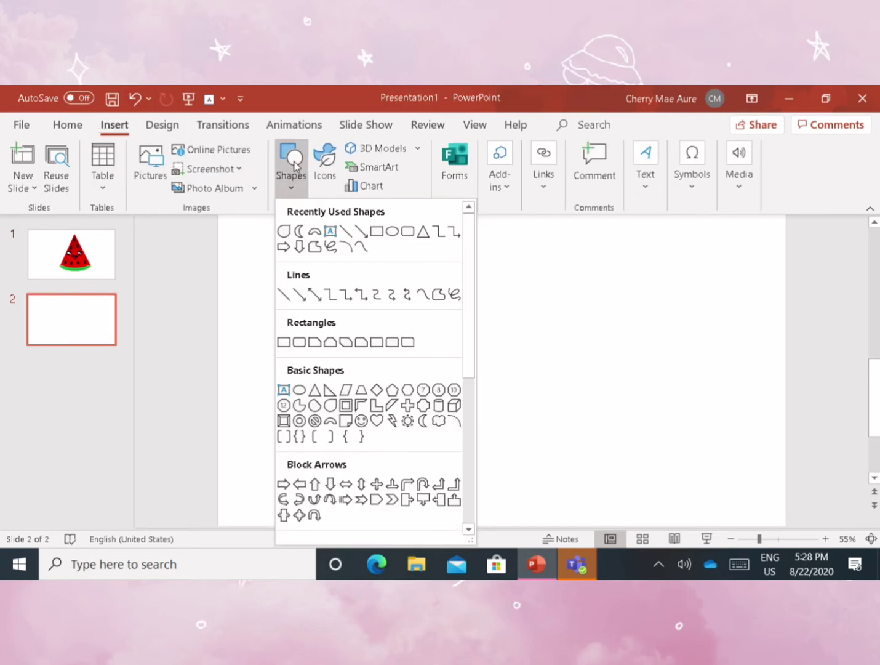
left_click(391, 231)
left_click_drag(409, 264, 554, 367)
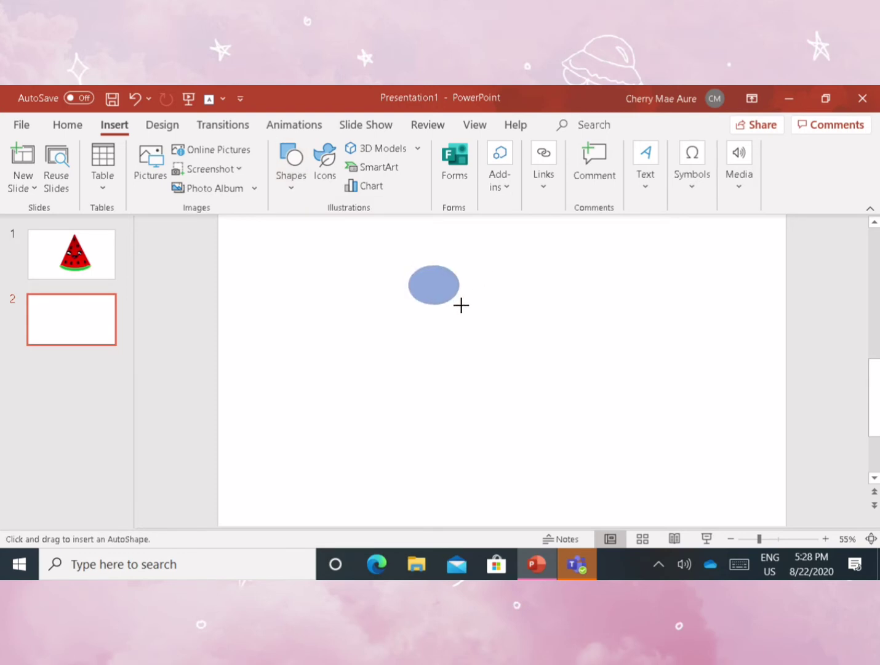
Duplicate the oval, then move the copy below and enlarge it into a big circle.
left_click(485, 302)
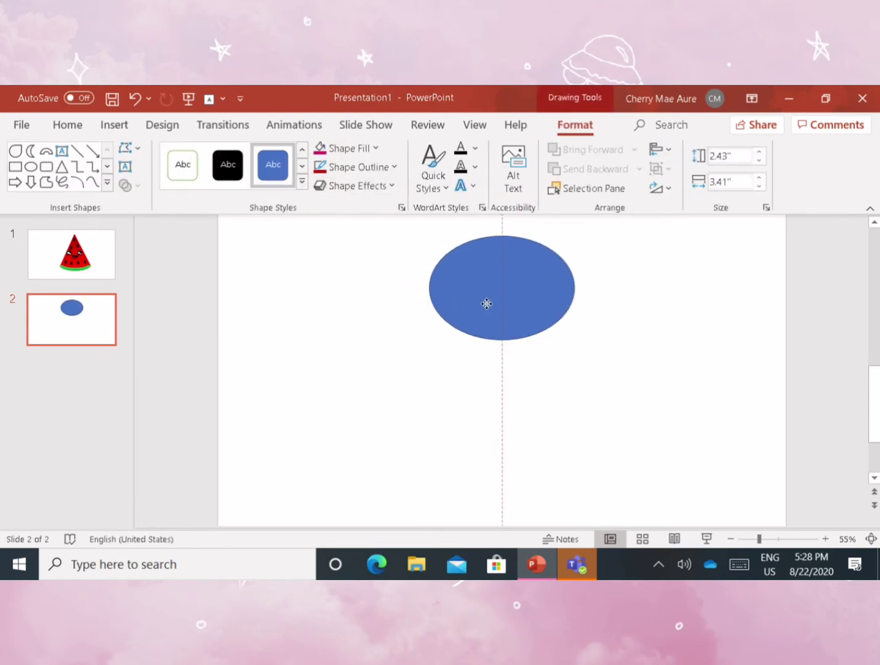
key("ctrl+c")
key("ctrl+v")
left_click_drag(525, 316, 511, 482)
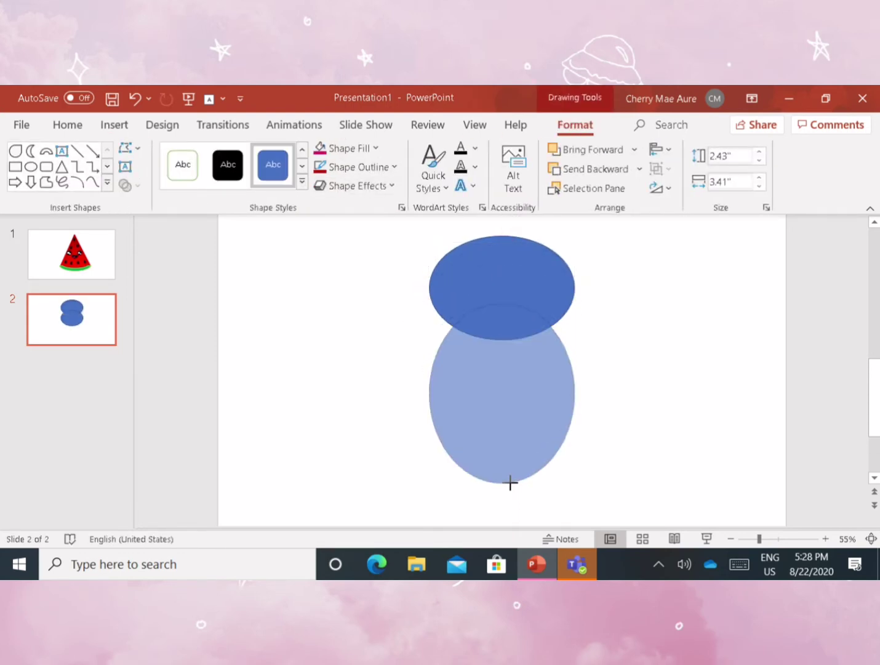
left_click_drag(429, 392, 390, 393)
left_click_drag(560, 420, 587, 427)
left_click(587, 426)
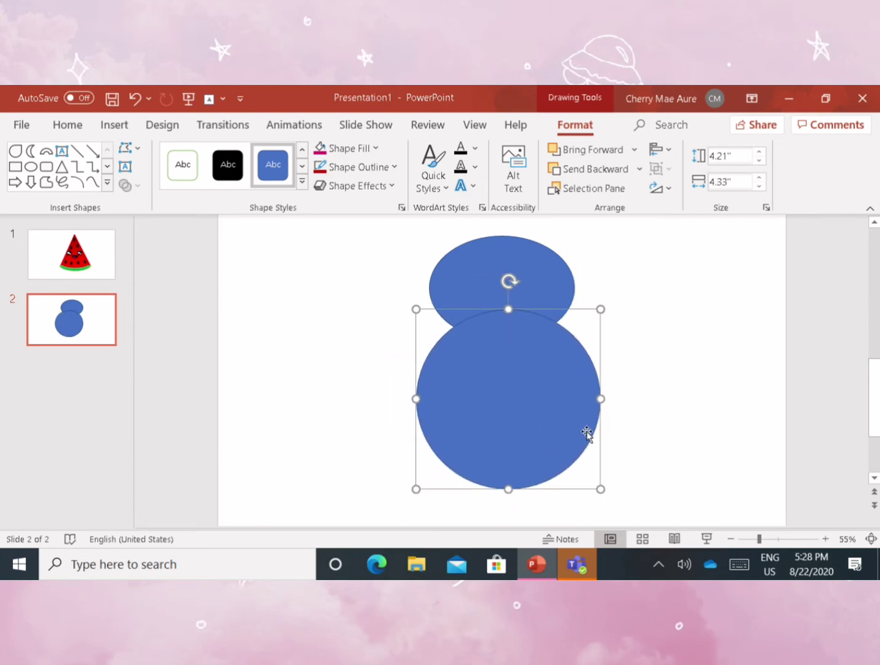
Stretch the top oval taller and nudge the big circle slightly left.
left_click(526, 247)
left_click_drag(501, 338, 502, 362)
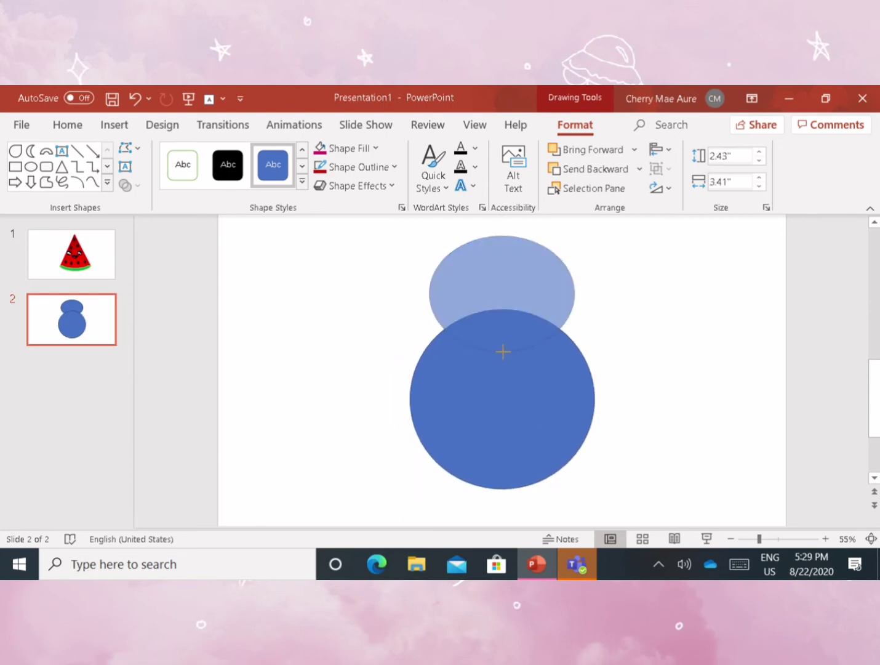
left_click(521, 443)
left_click_drag(521, 444, 514, 444)
Try reshaping the circle's top with Edit Points, undo it, and select both shapes.
left_click(126, 148)
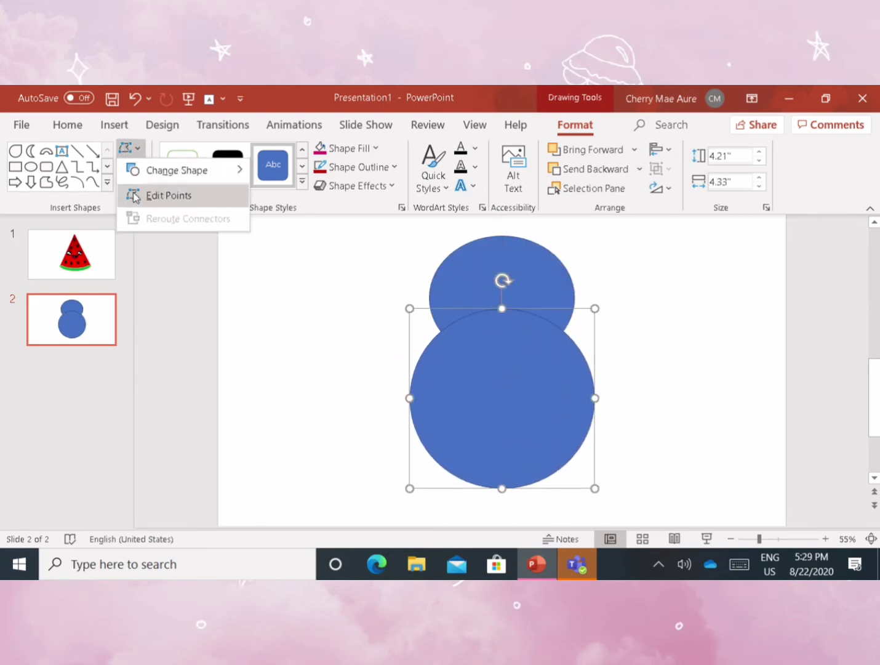
left_click(156, 195)
left_click_drag(440, 340, 585, 347)
key("ctrl+z")
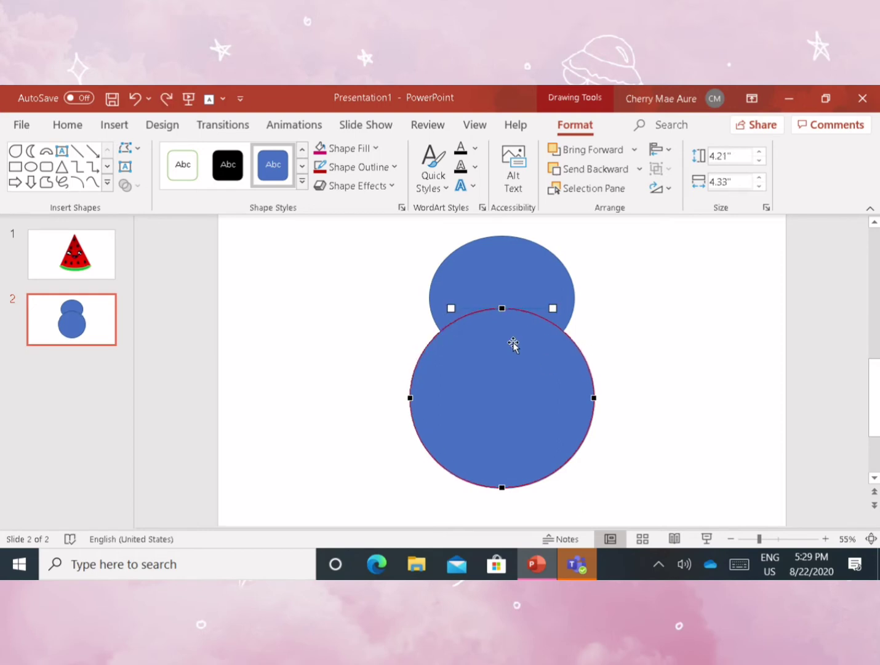
left_click_drag(494, 340, 569, 367)
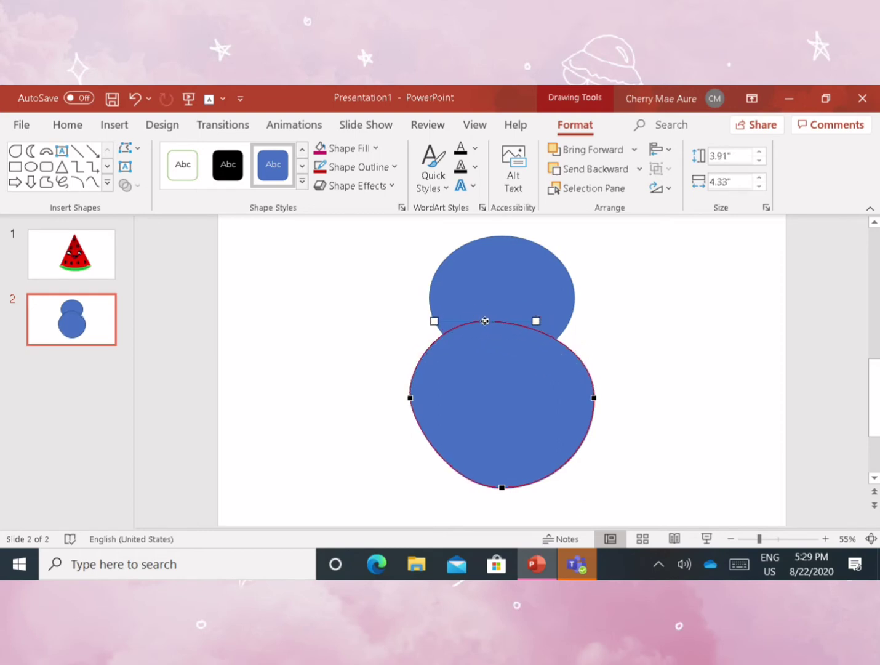
key("ctrl+z")
left_click(482, 275, "shift")
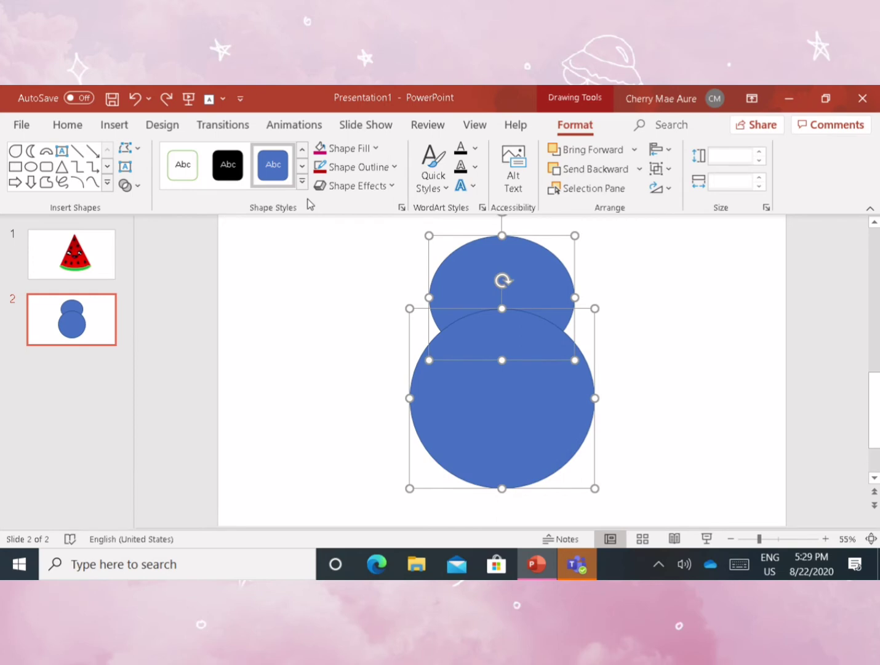
Give both shapes a light green gradient fill and a black outline.
left_click(350, 149)
left_click(370, 298)
left_click(354, 147)
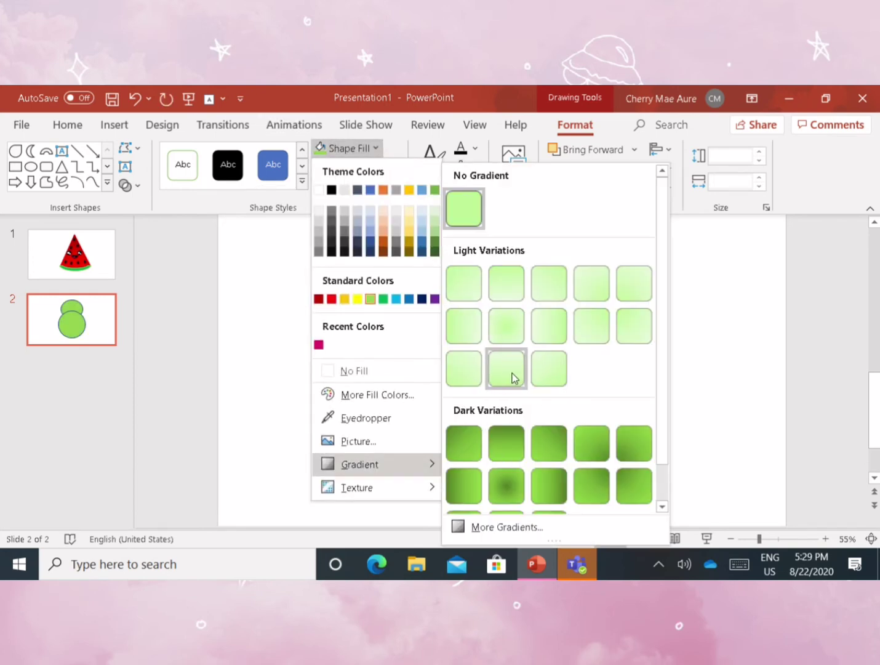
left_click(514, 367)
left_click(355, 167)
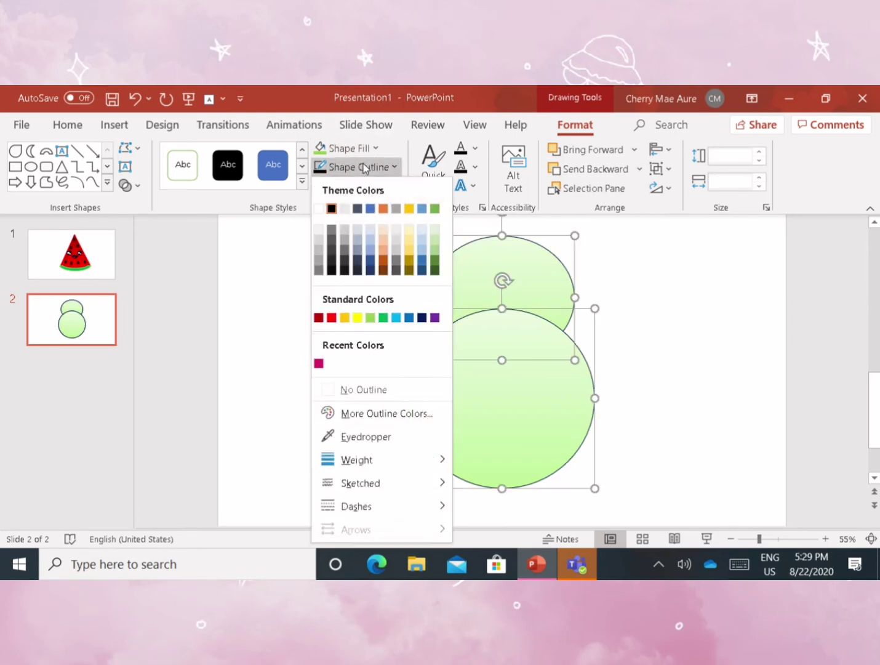
left_click(486, 487)
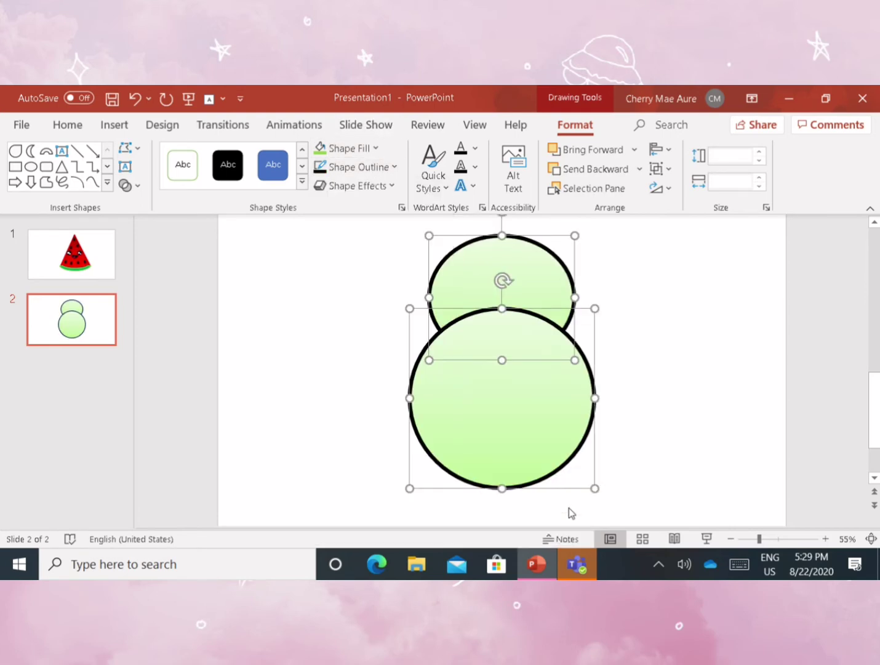
Set both shapes' outline thickness to 3 pt.
left_click(351, 148)
left_click(352, 149)
left_click(355, 167)
left_click(542, 462)
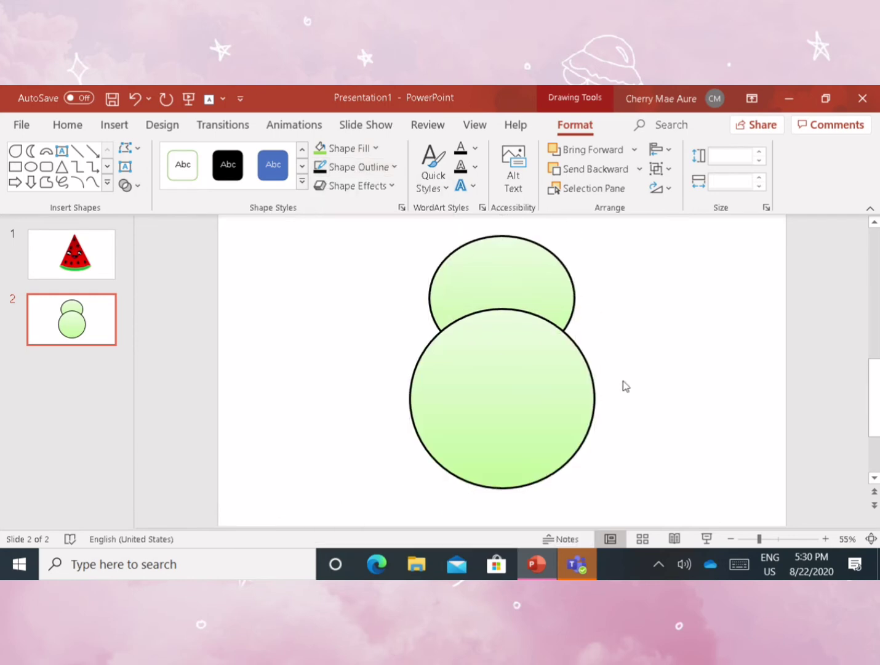
left_click(624, 385)
Duplicate the top oval, move it toward the junction, and remove its outline.
left_click(522, 254)
key("ctrl+c")
key("ctrl+v")
left_click_drag(523, 259, 516, 290)
left_click(357, 168)
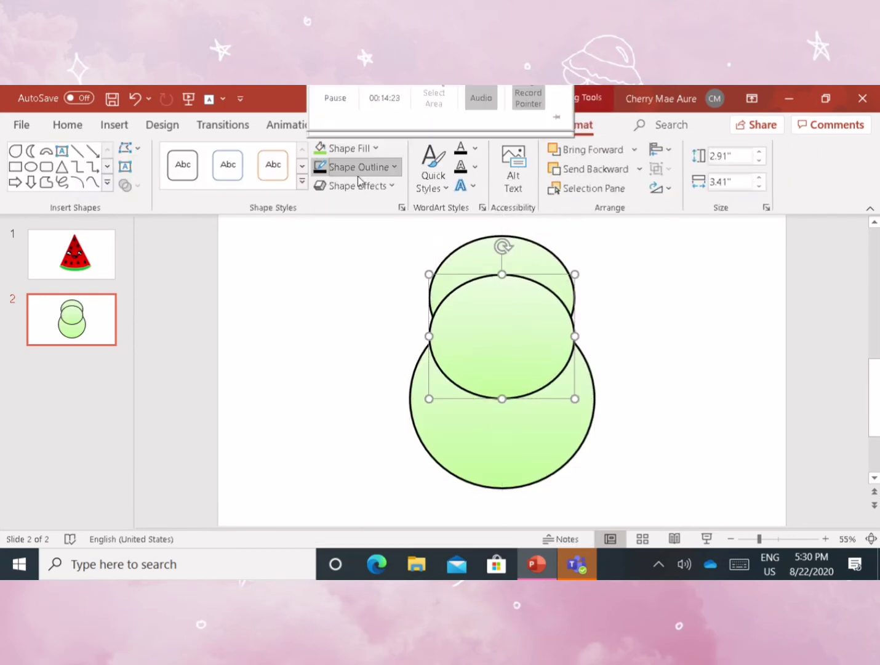
left_click(360, 386)
Resize and stretch the outline-free oval so it covers the two shapes' junction.
left_click_drag(574, 399, 536, 335)
left_click_drag(484, 317, 495, 343)
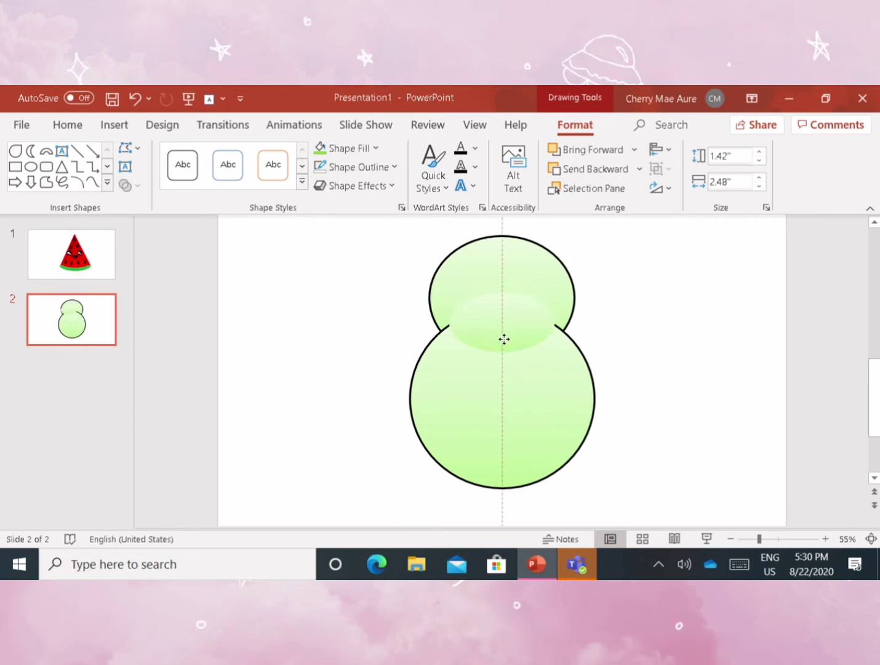
left_click_drag(546, 329, 561, 329)
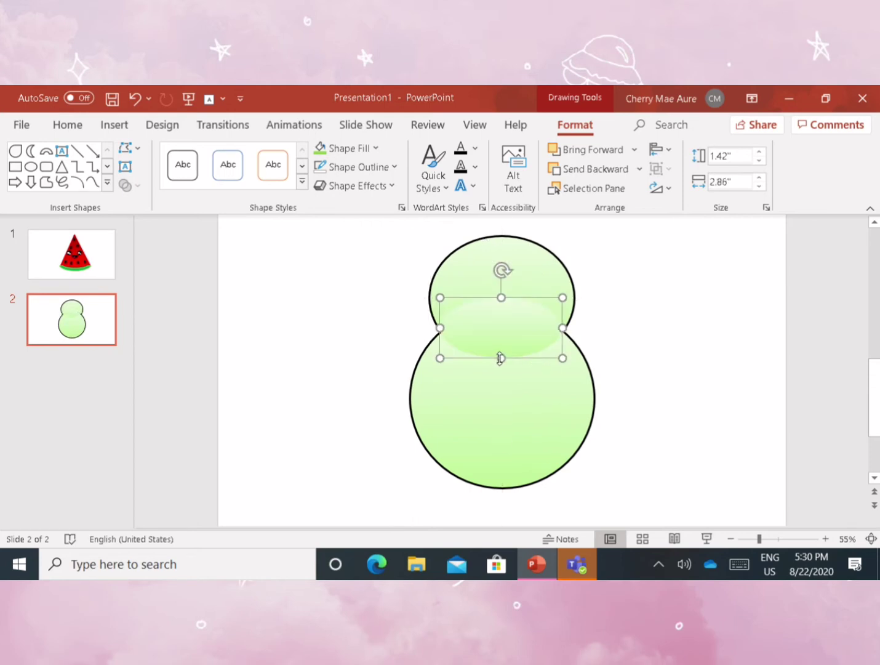
left_click_drag(501, 358, 503, 445)
left_click_drag(440, 371, 430, 371)
Widen the covering ellipse, then paste a copy of the top ellipse shrunk into the lower circle.
left_click_drag(562, 372, 574, 372)
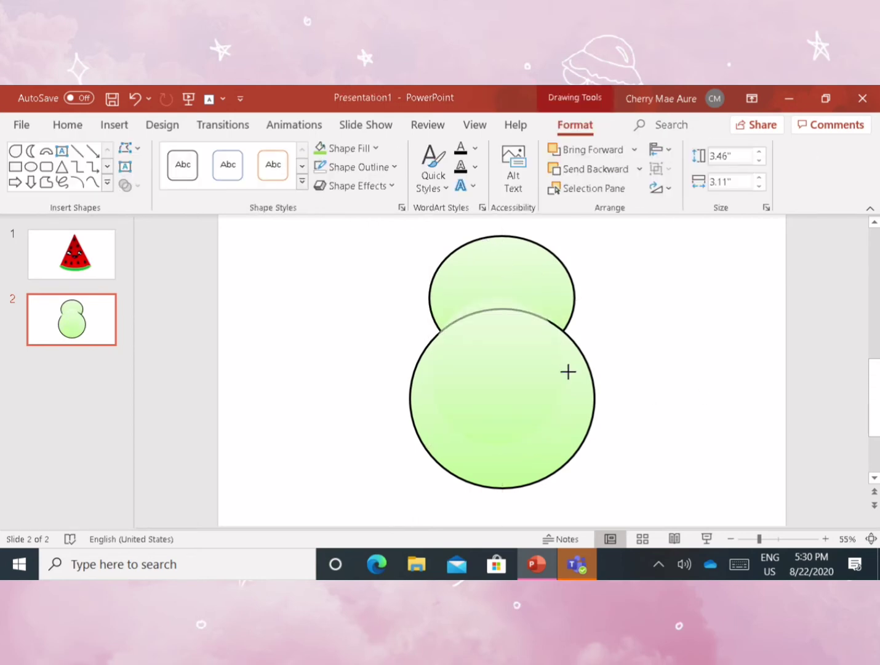
key("Escape")
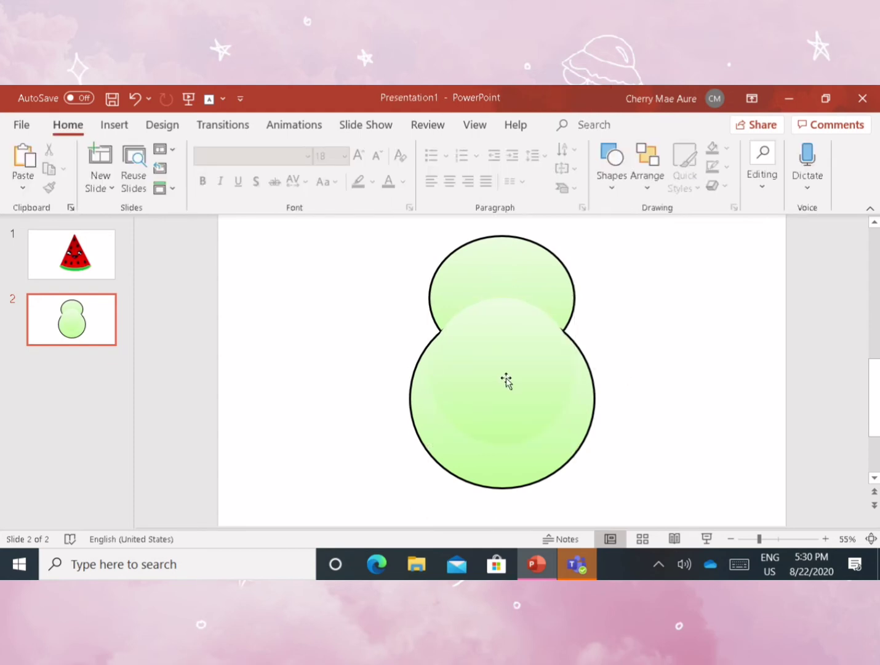
left_click(535, 259)
key("ctrl+c")
key("ctrl+v")
left_click_drag(526, 287, 519, 381)
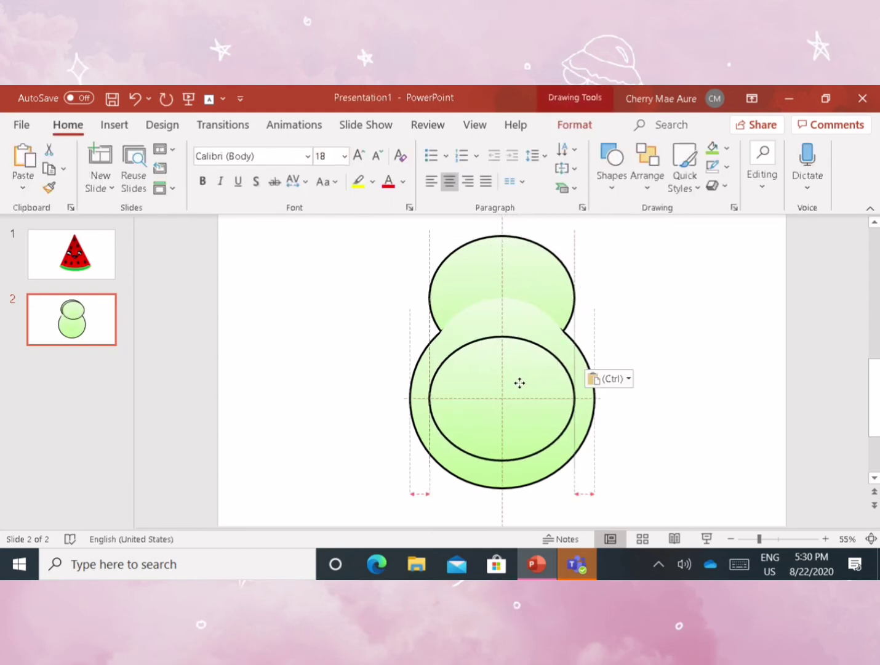
left_click_drag(574, 464, 513, 419)
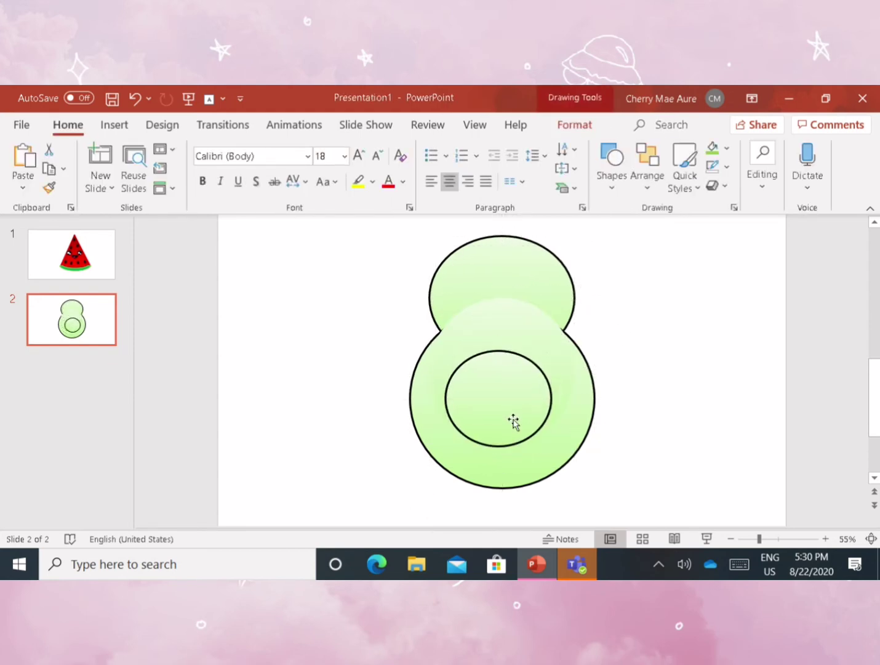
Fill the pit ellipse with a dark brown gradient and center it in the lower circle.
left_click(575, 124)
left_click(358, 149)
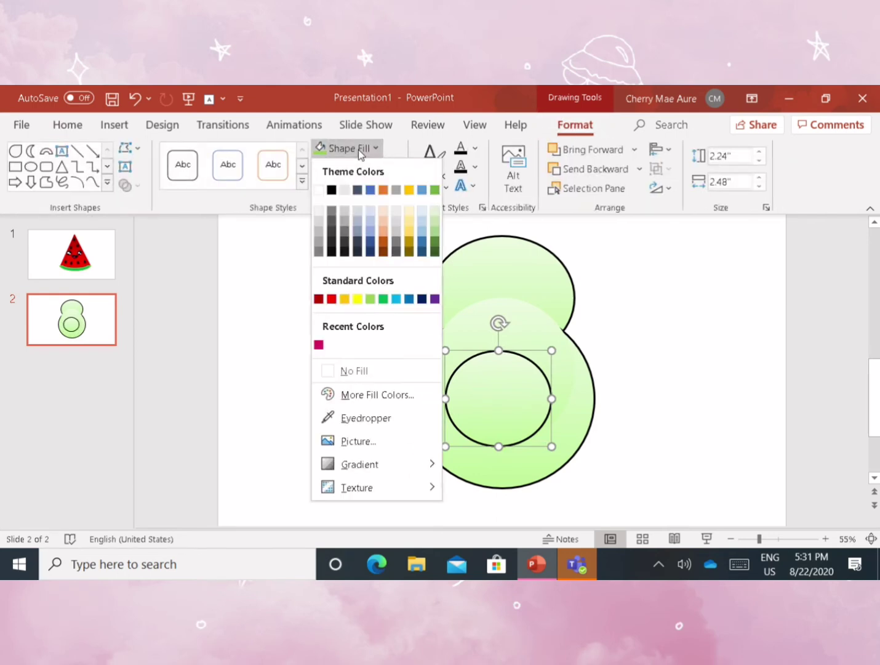
left_click(406, 259)
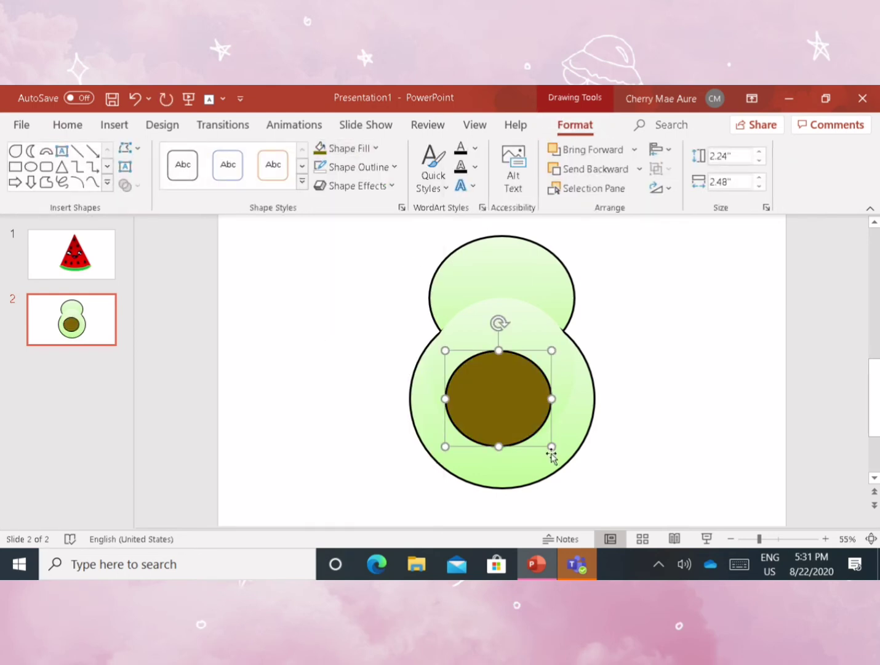
left_click_drag(510, 430, 515, 432)
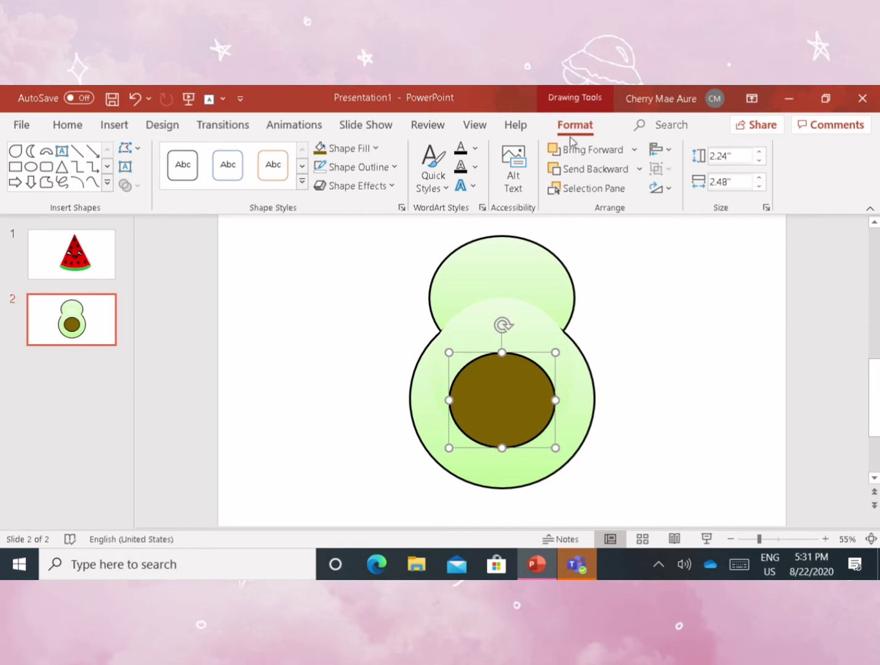
left_click(344, 149)
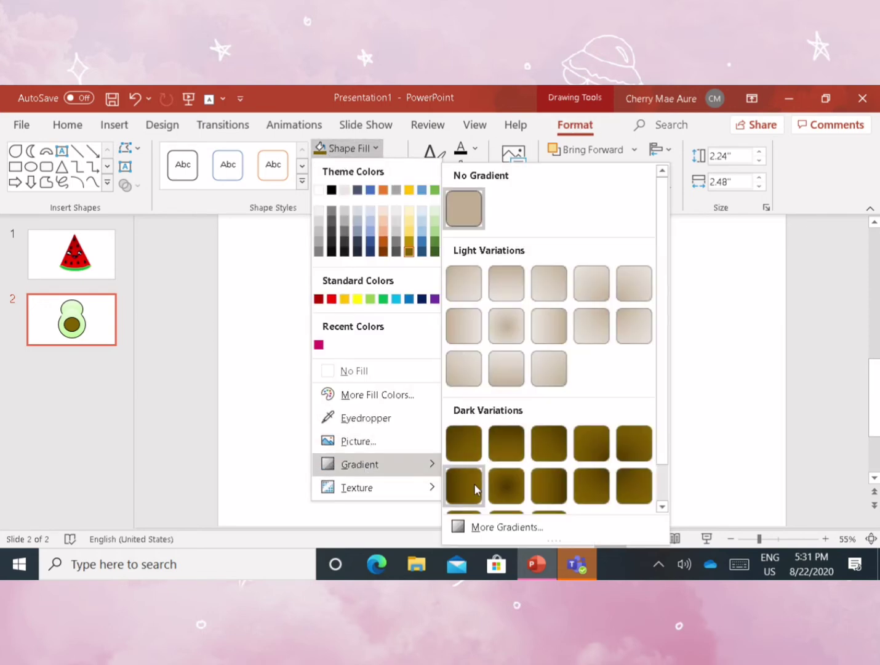
left_click(475, 483)
Adjust the position of the light-green body circle, then deselect everything.
left_click(682, 433)
left_click_drag(510, 305, 508, 316)
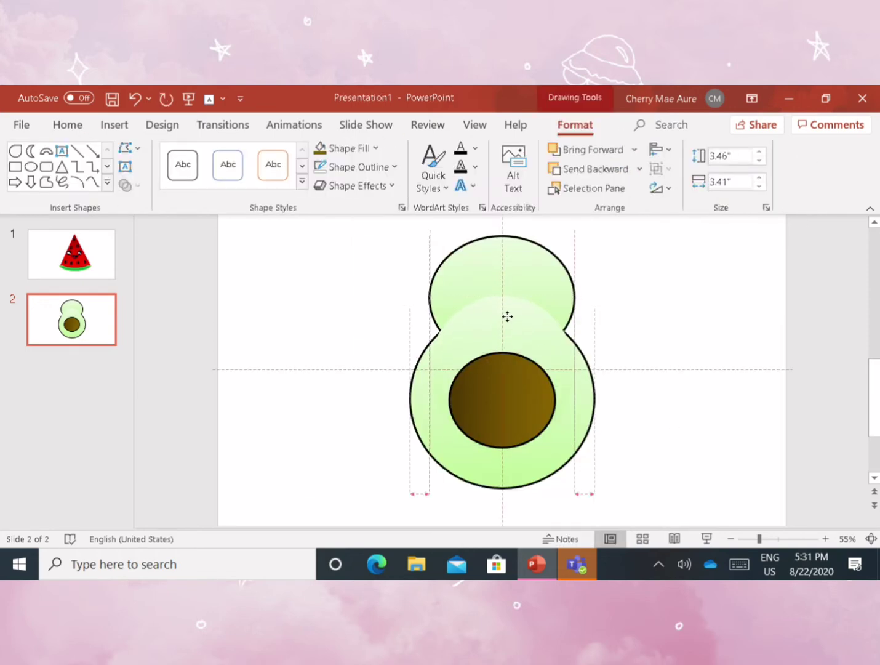
left_click(682, 331)
left_click(526, 325)
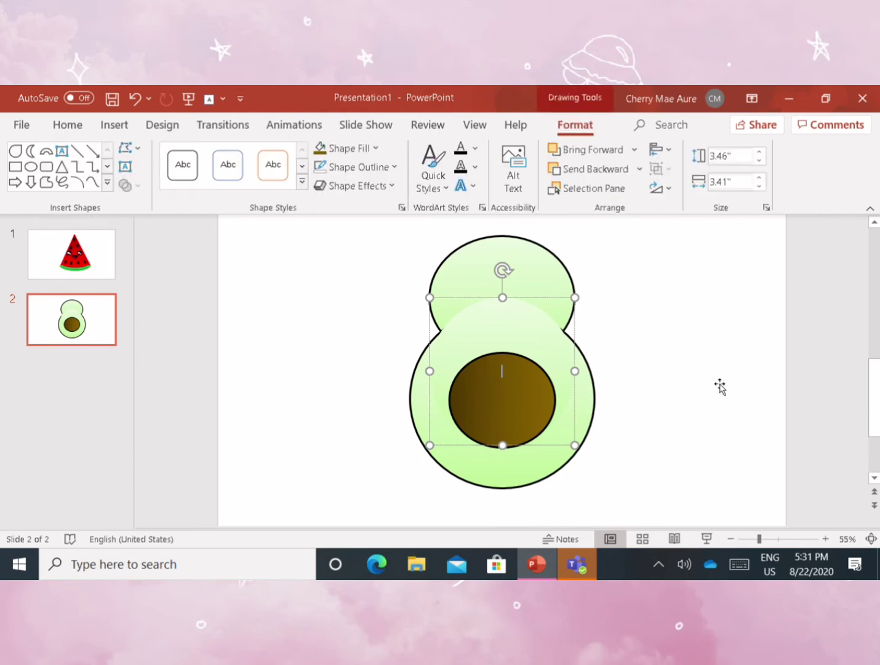
left_click(660, 376)
left_click(524, 338)
left_click(619, 377)
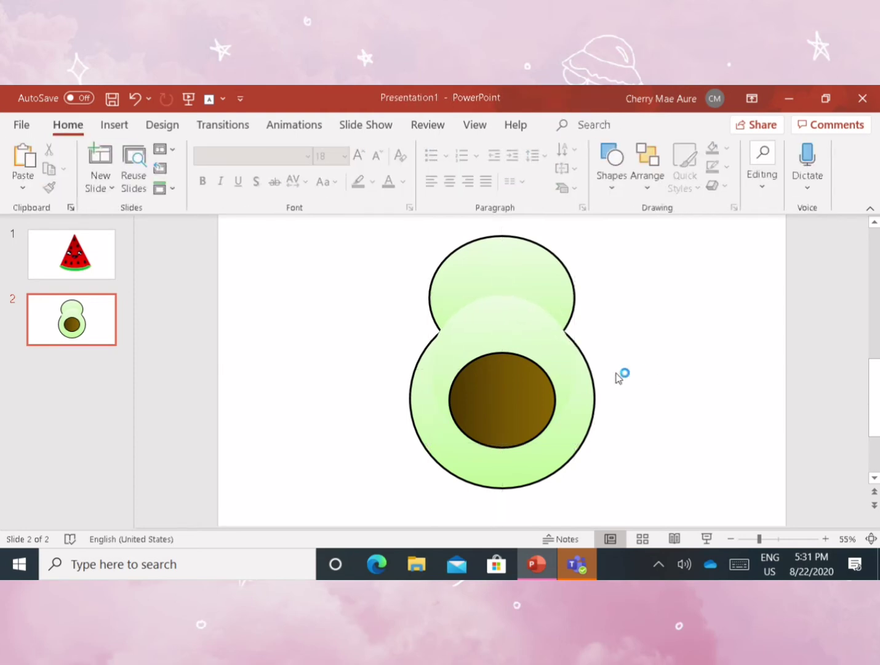
Copy the watermelon's two eyes and mouth from slide 1 onto the avocado head.
left_click(71, 254)
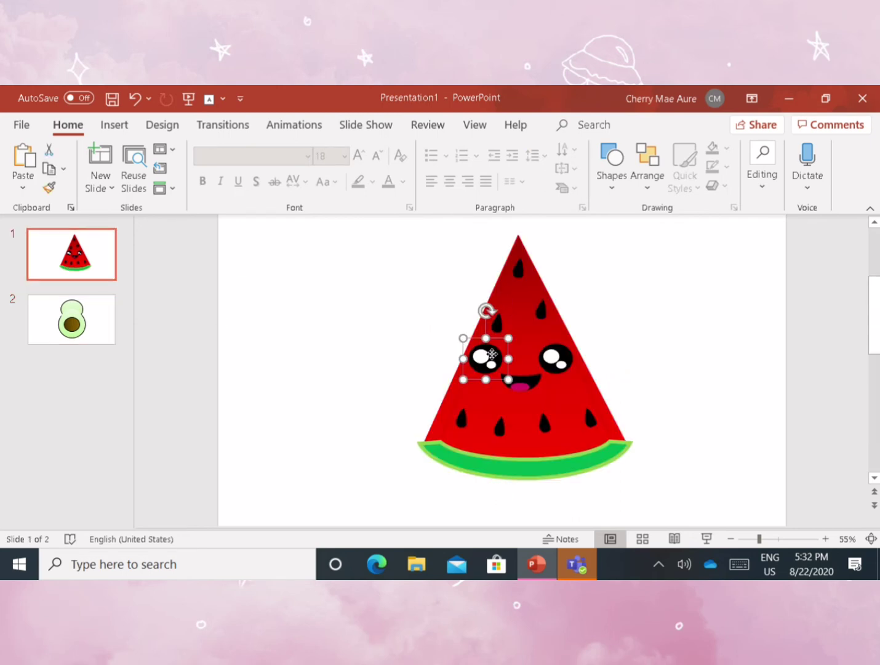
left_click(485, 358)
left_click(555, 359, "shift")
left_click(522, 377, "shift")
key("ctrl+c")
left_click(89, 309)
key("ctrl+v")
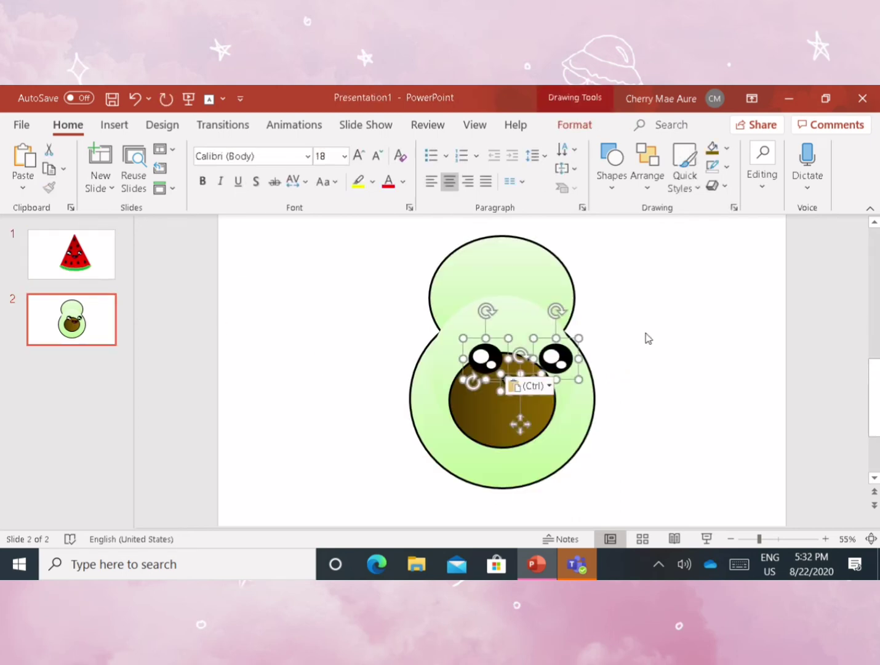
left_click_drag(553, 367, 538, 299)
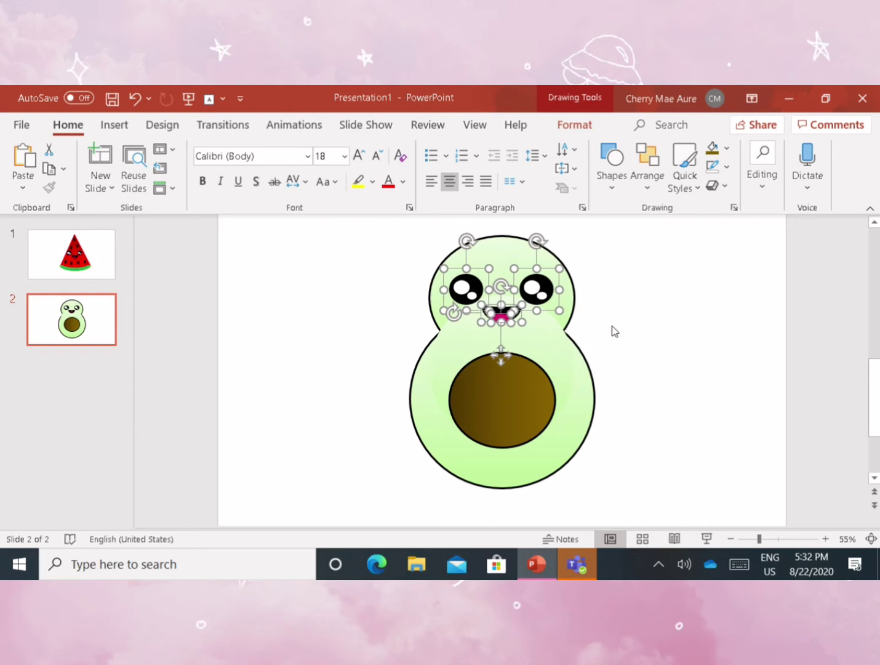
key("ctrl+g")
Fill the avocado head green with a light green gradient.
left_click(575, 124)
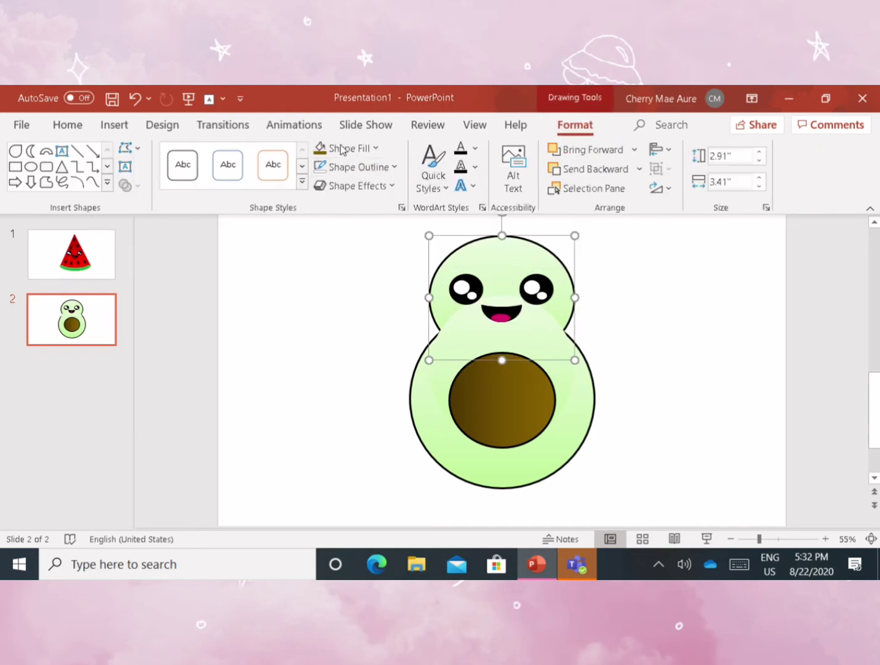
left_click(336, 148)
left_click(373, 299)
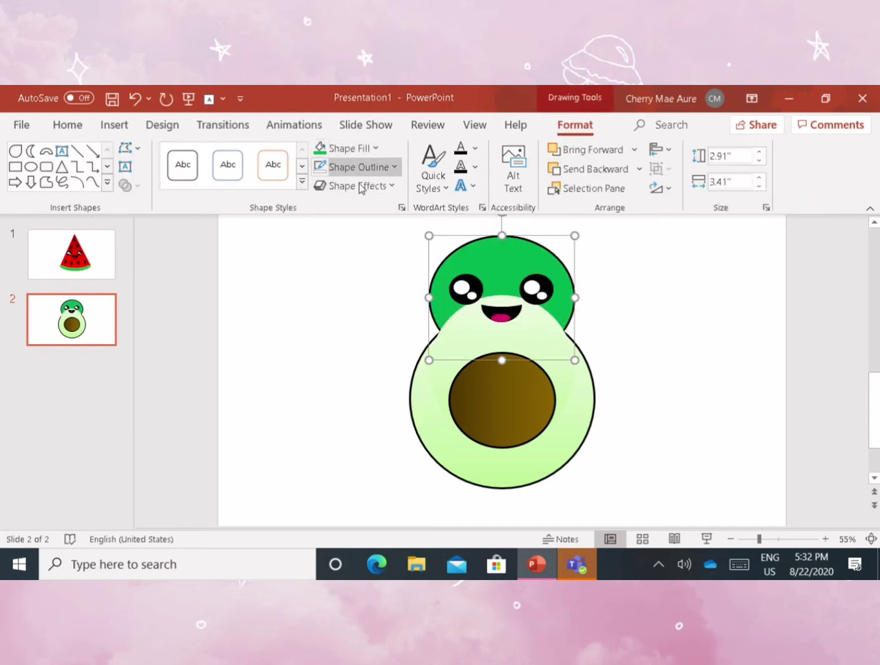
left_click(354, 185)
left_click(349, 148)
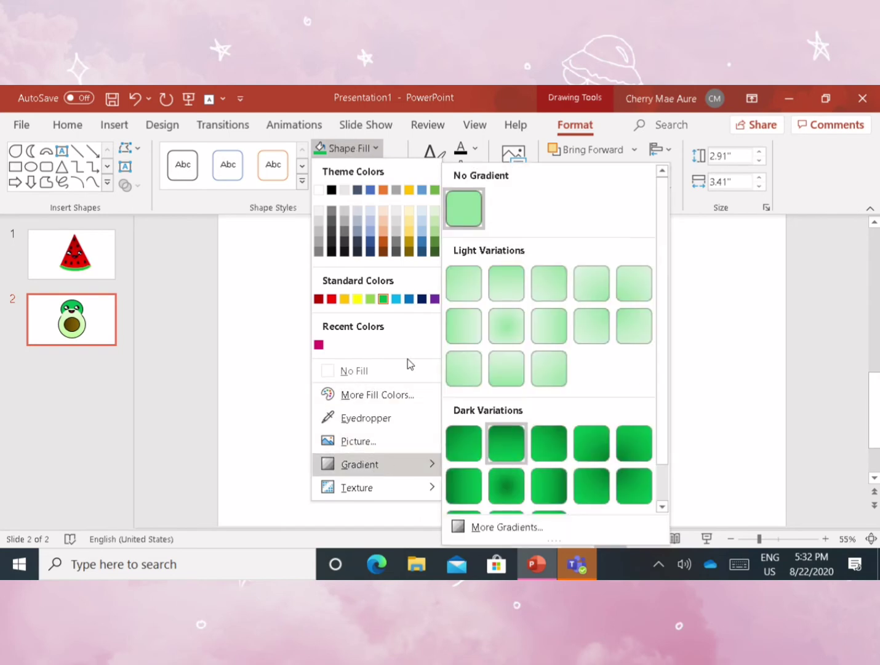
left_click(493, 472)
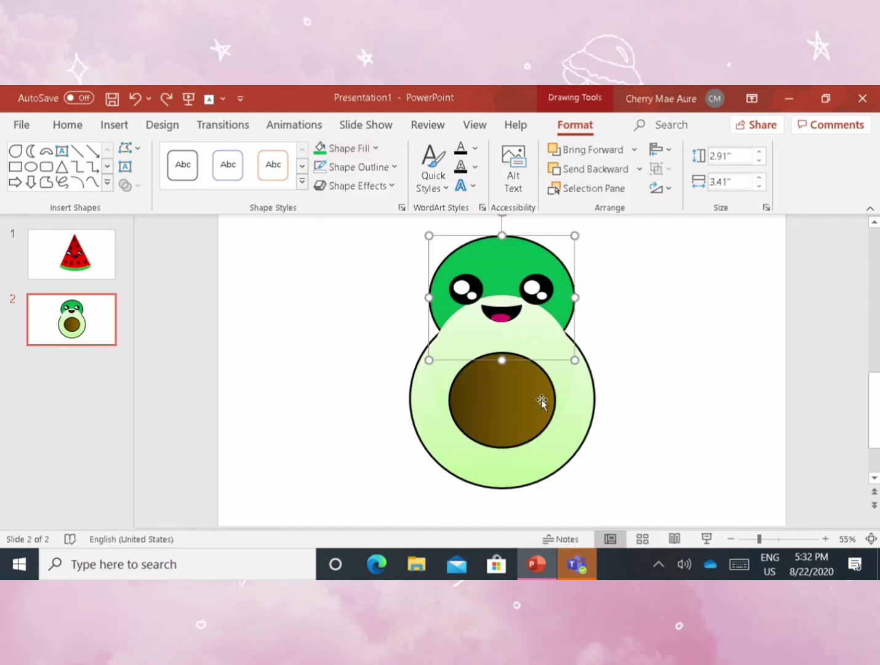
left_click(370, 148)
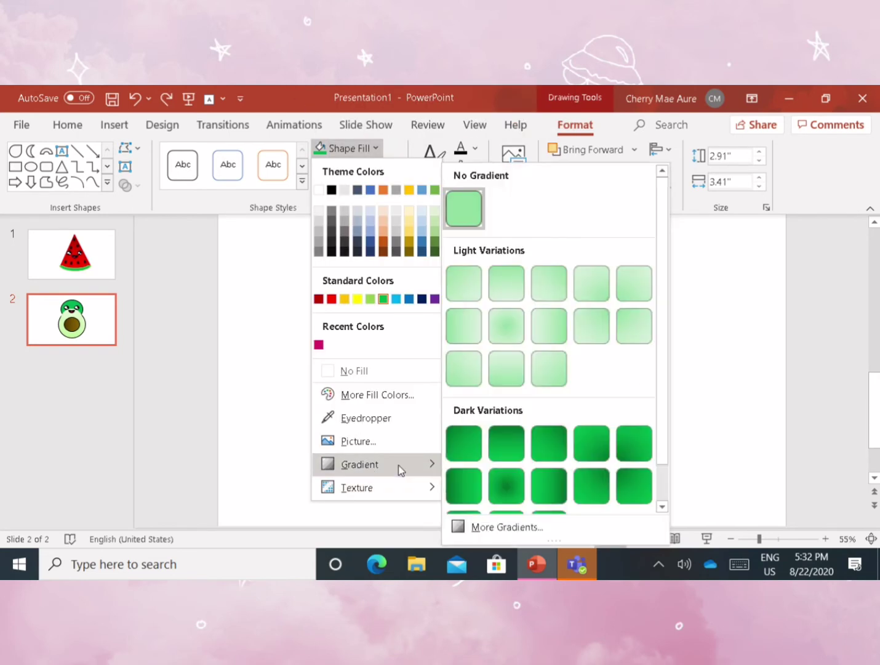
left_click(507, 337)
Fill the avocado body green with a Linear Up light gradient.
left_click(573, 436)
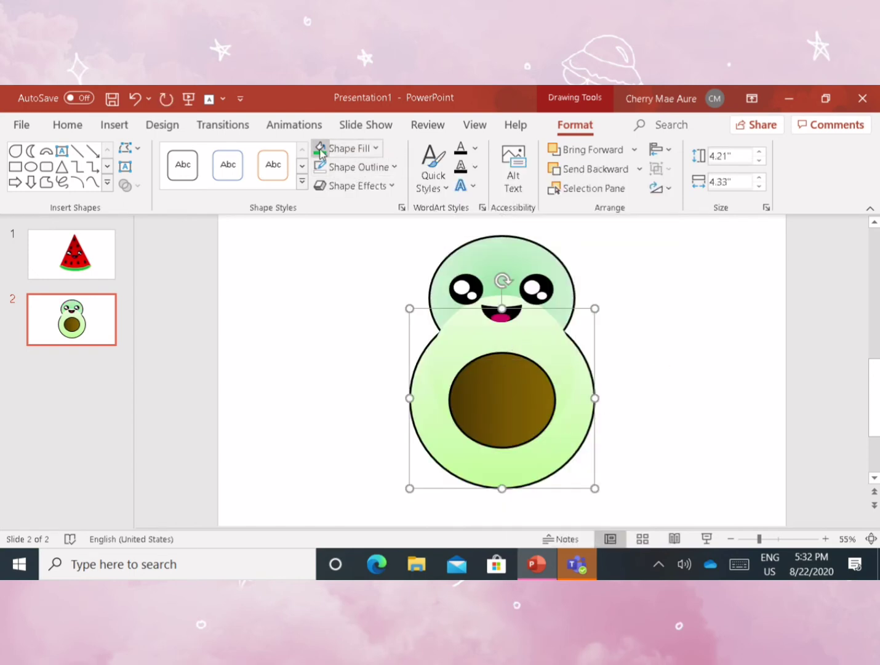
left_click(333, 147)
left_click(375, 148)
left_click(514, 375)
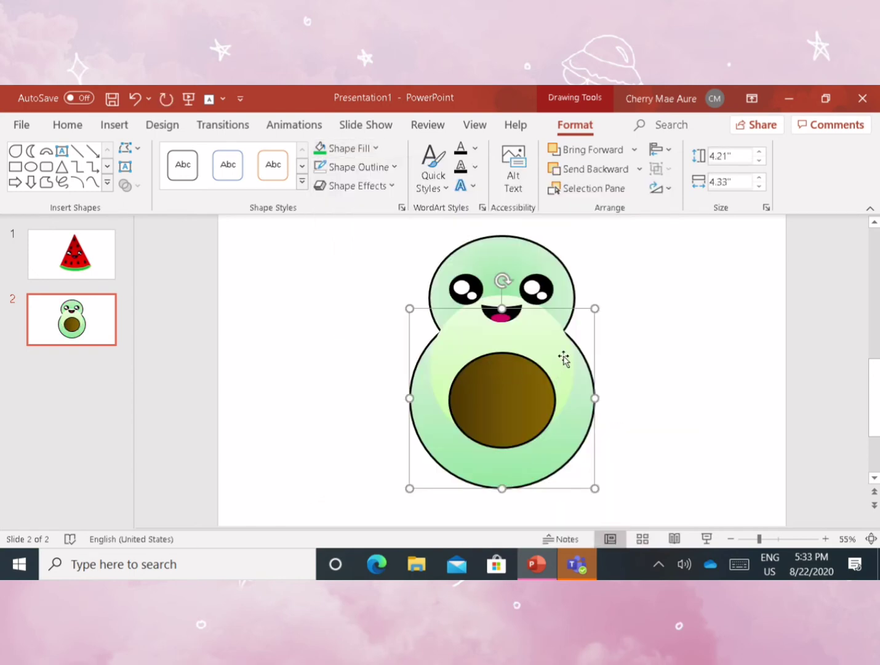
Fill the inner avocado shape standard green with a light green gradient.
left_click(375, 148)
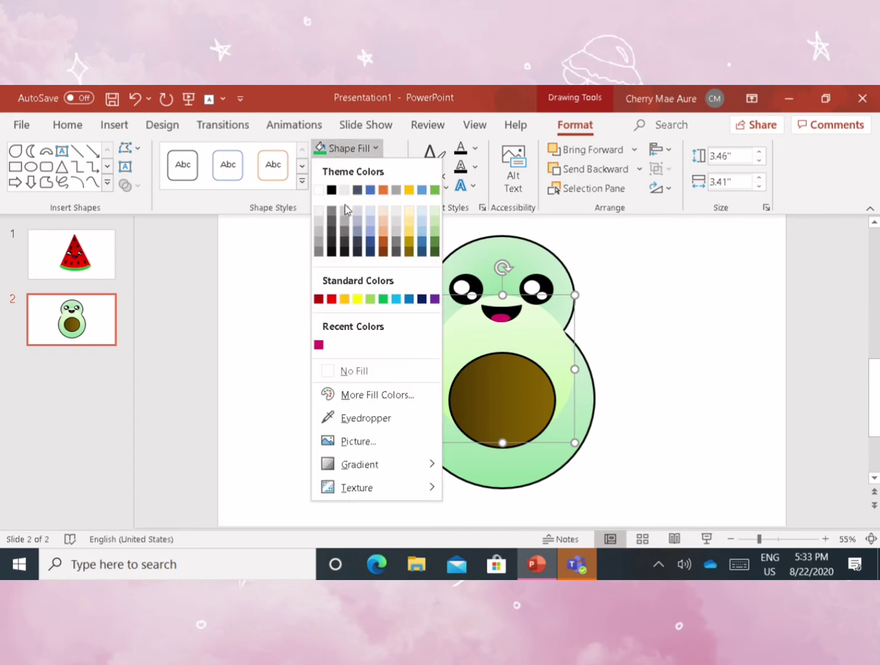
left_click(385, 299)
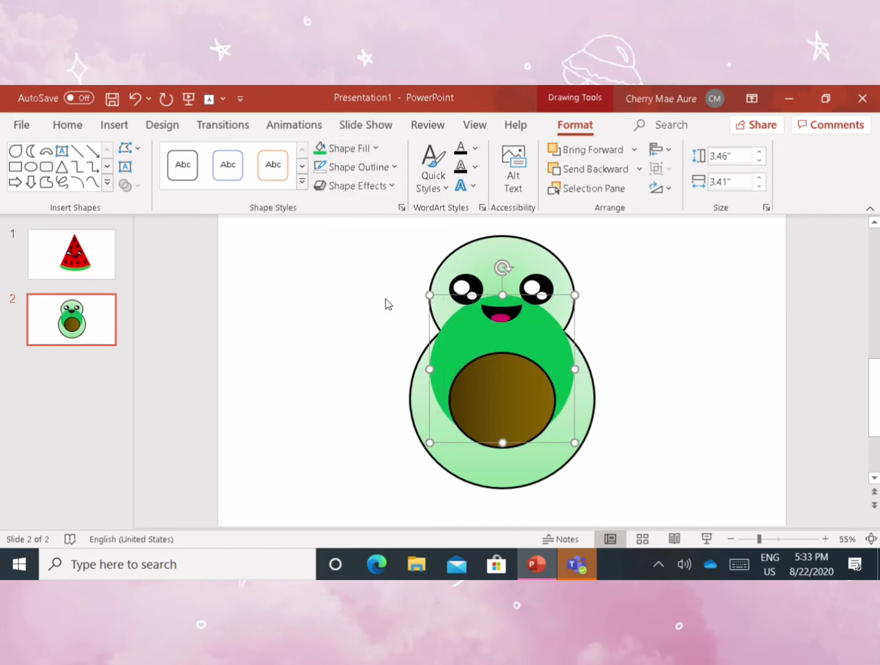
left_click(355, 148)
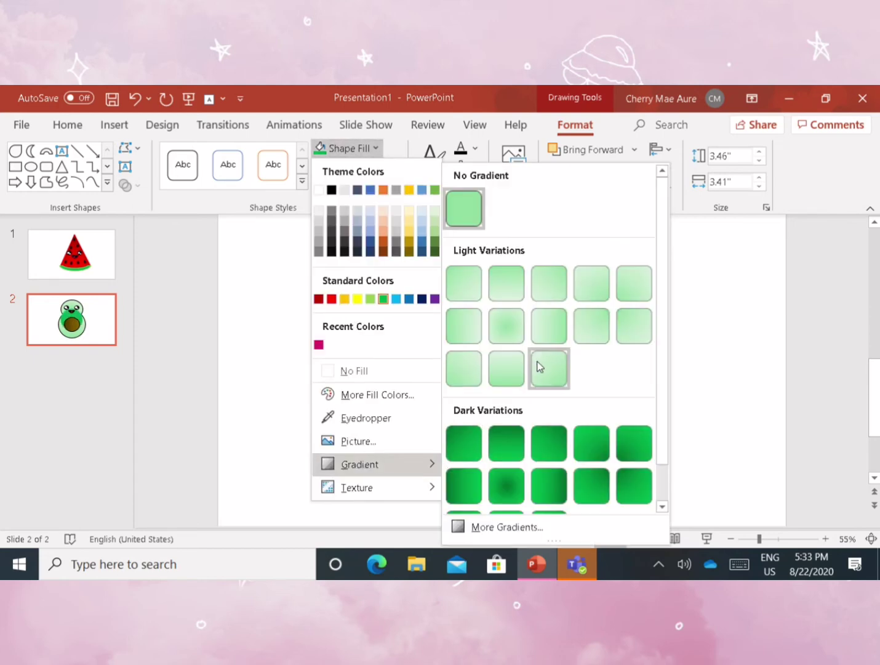
left_click(538, 363)
left_click(626, 338)
key("ctrl+z")
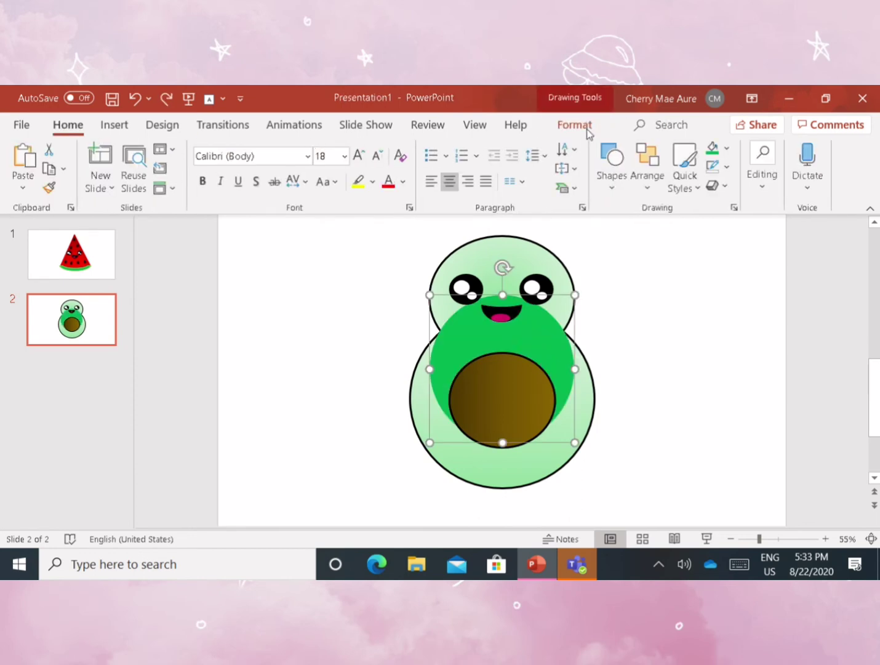
left_click(581, 128)
left_click(349, 148)
left_click(520, 326)
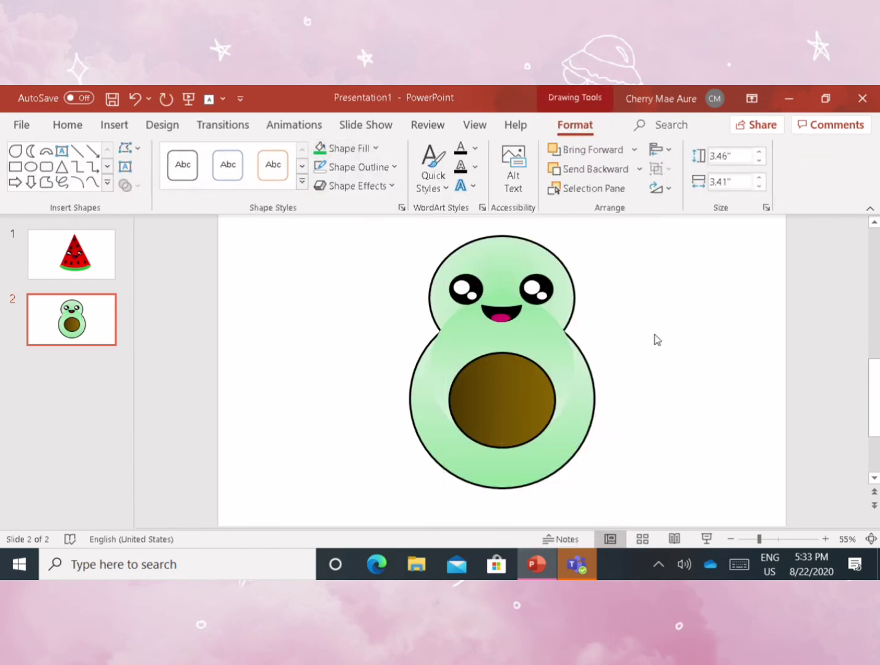
left_click(654, 338)
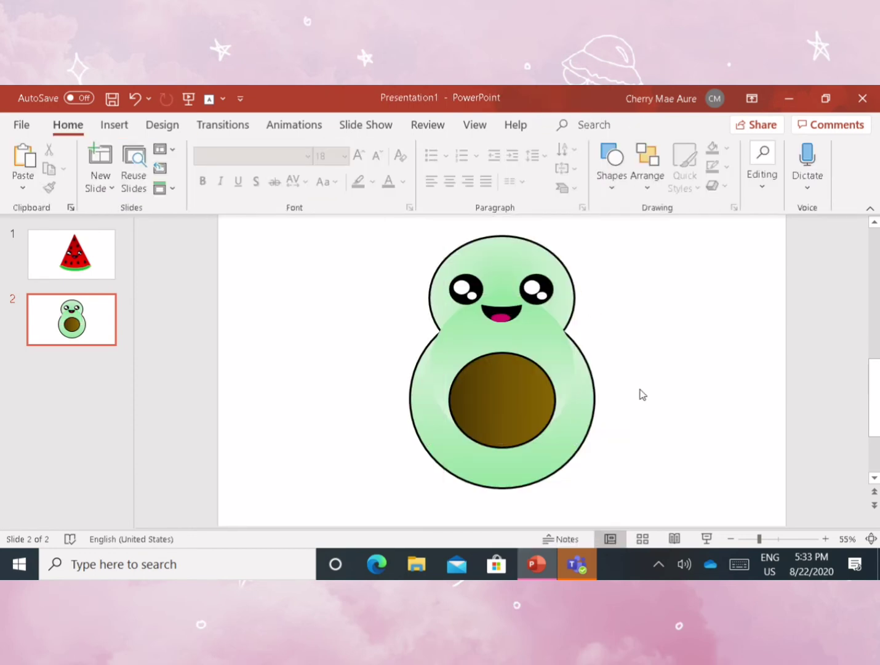
Switch the inner avocado shape to a radial light green gradient.
left_click(554, 345)
left_click(575, 124)
left_click(353, 149)
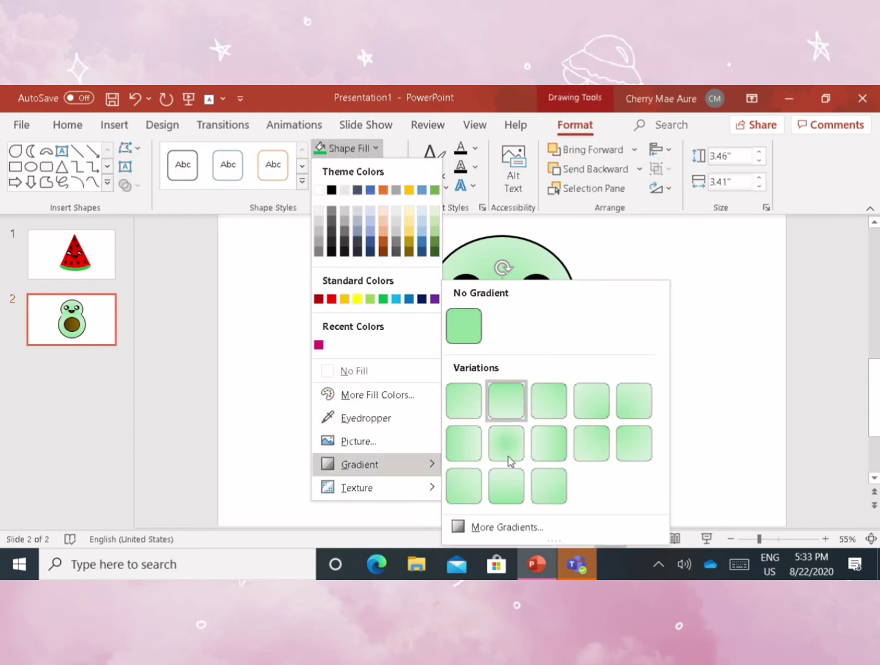
left_click(510, 461)
left_click(709, 397)
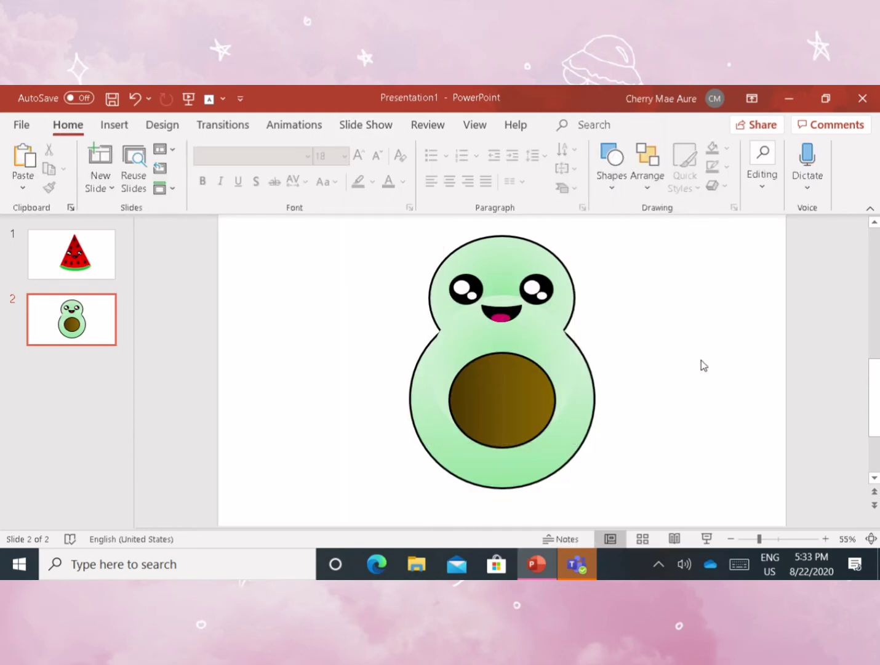
Duplicate the pink tongue into two blush cheeks beside the eyes.
left_click(509, 329)
key("ctrl+c")
key("ctrl+v")
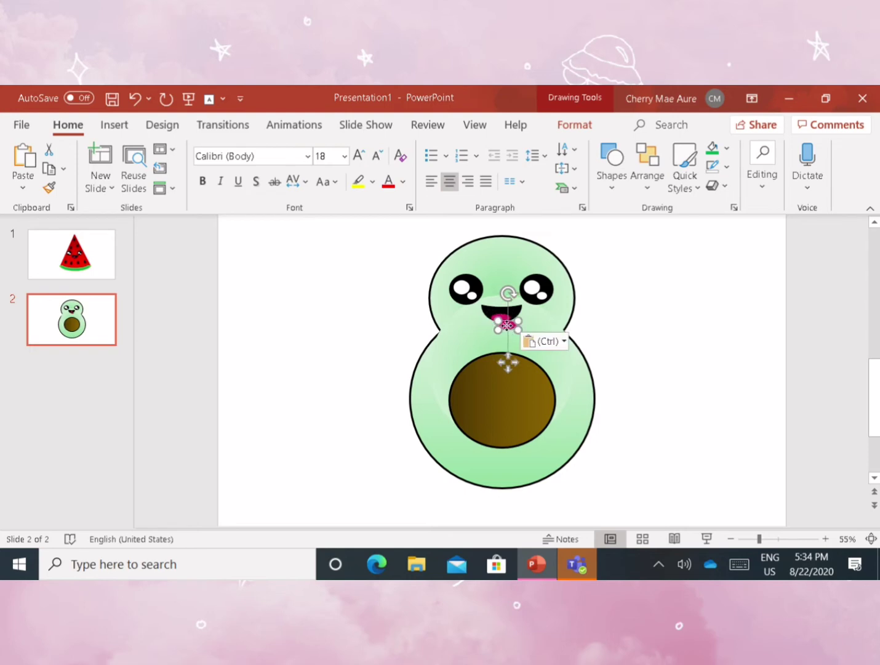
mouse_move(508, 330)
left_mouse_down()
mouse_move(471, 317)
mouse_move(547, 310)
left_mouse_up()
key("ctrl+v")
left_click(634, 377)
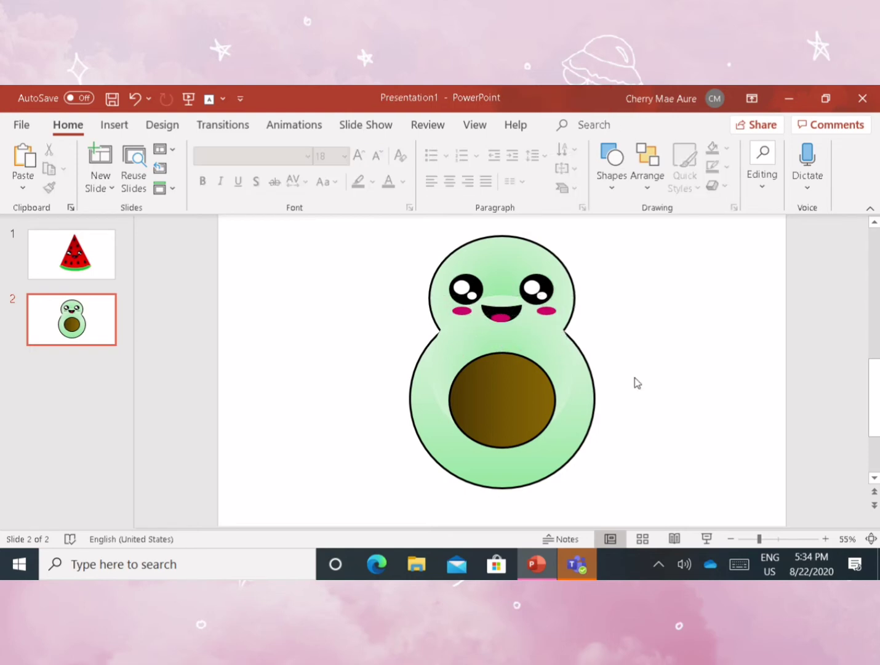
Draw a straight line beside the avocado as its left arm, discarding a freehand scribble.
left_click(130, 123)
left_click(290, 175)
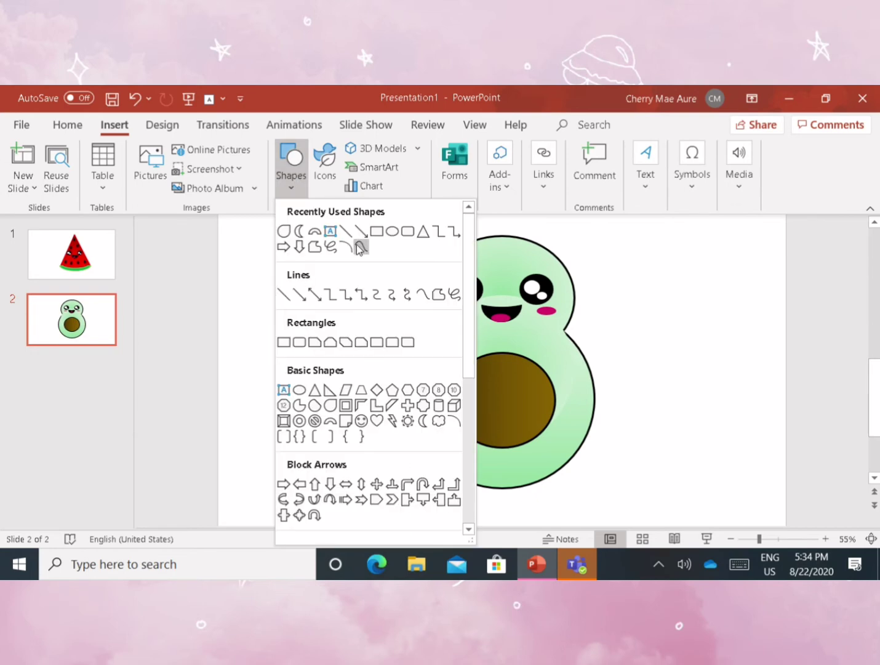
left_click(345, 246)
left_click(290, 175)
left_click(332, 247)
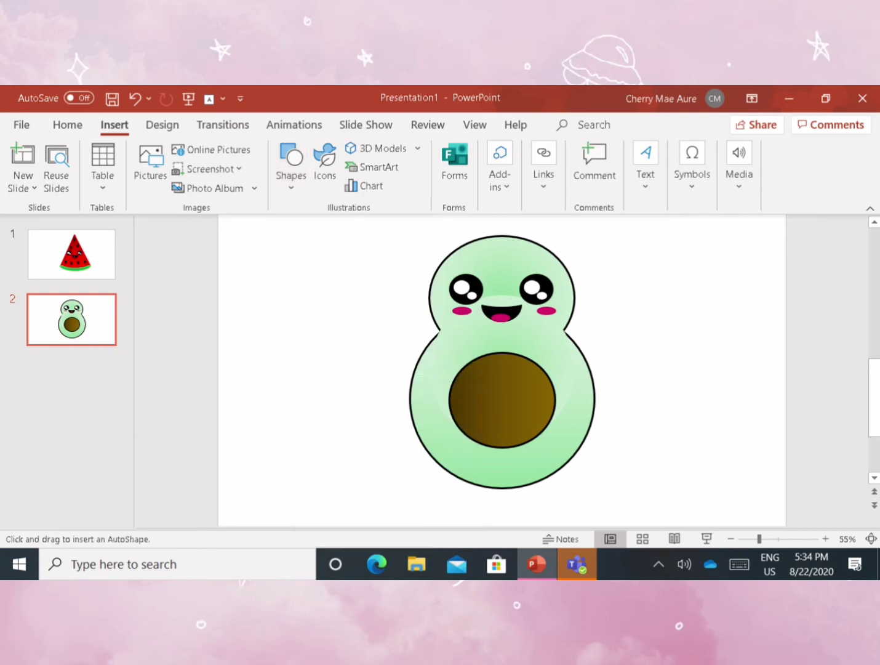
scroll(502, 369, "down", 1)
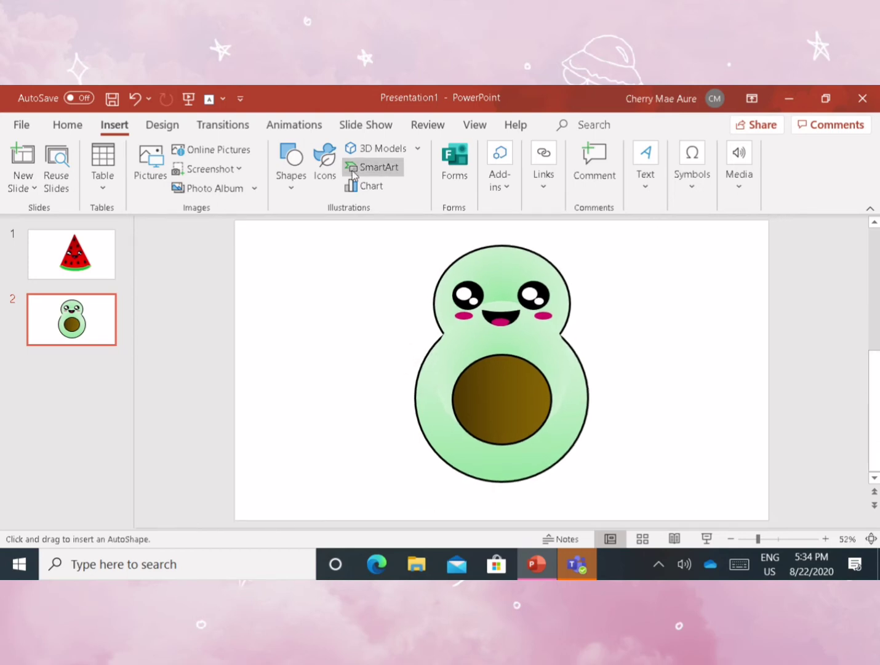
left_click_drag(371, 377, 369, 378)
key("ctrl+z")
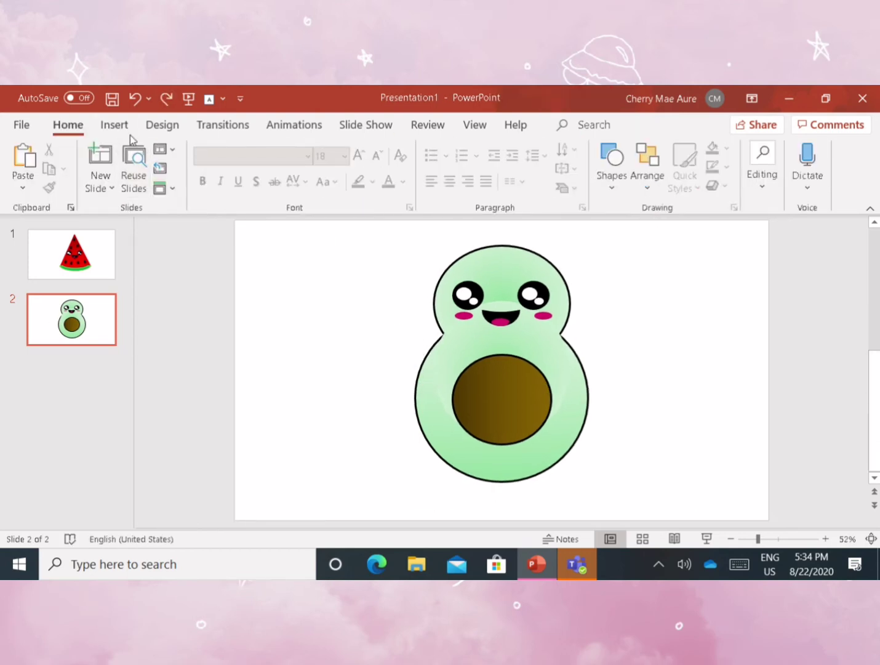
left_click(114, 125)
left_click(290, 167)
left_click(346, 232)
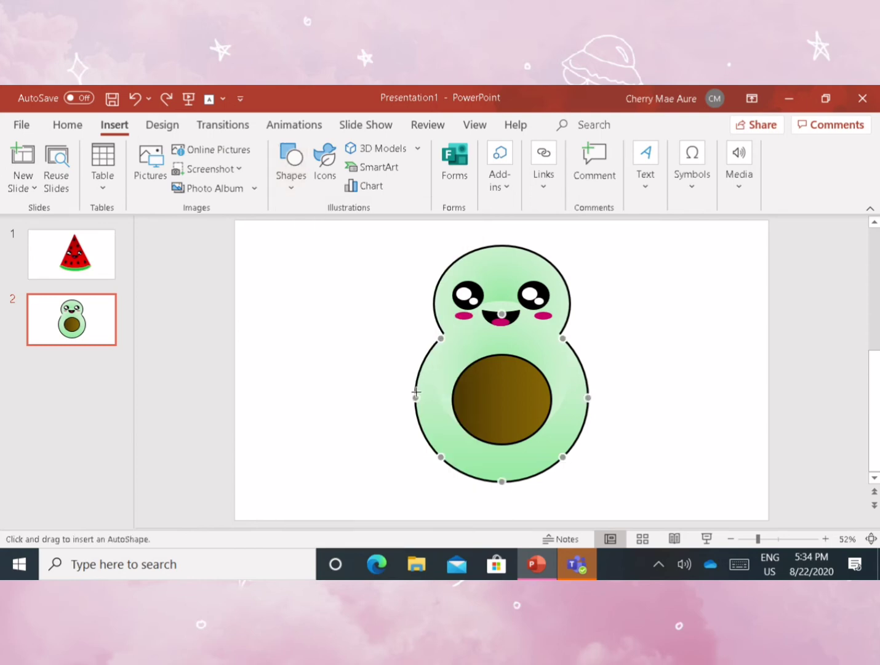
left_click_drag(353, 364, 368, 361)
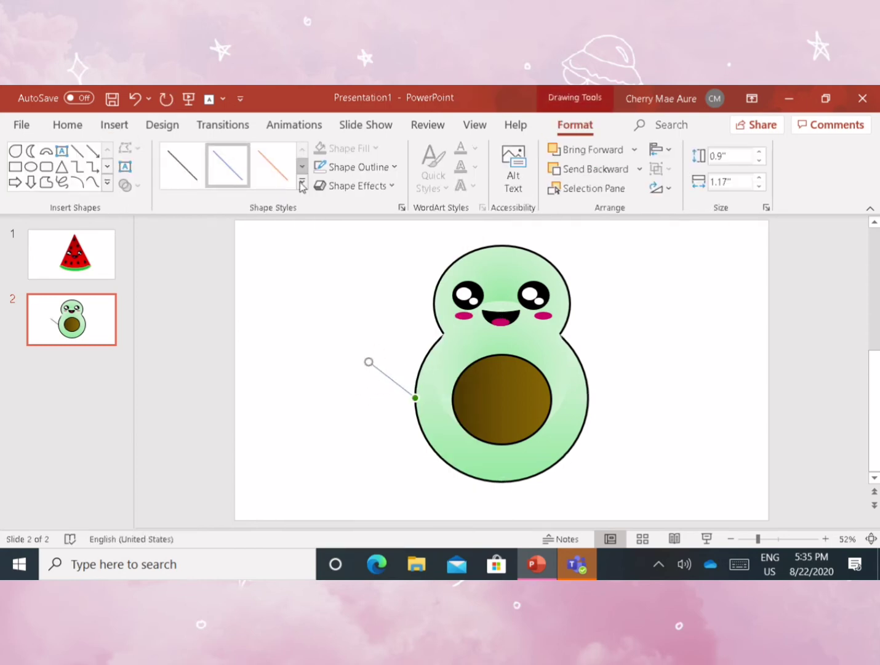
Give the arm line a dark style and a heavier outline weight.
left_click(302, 187)
left_click(186, 308)
left_click(302, 182)
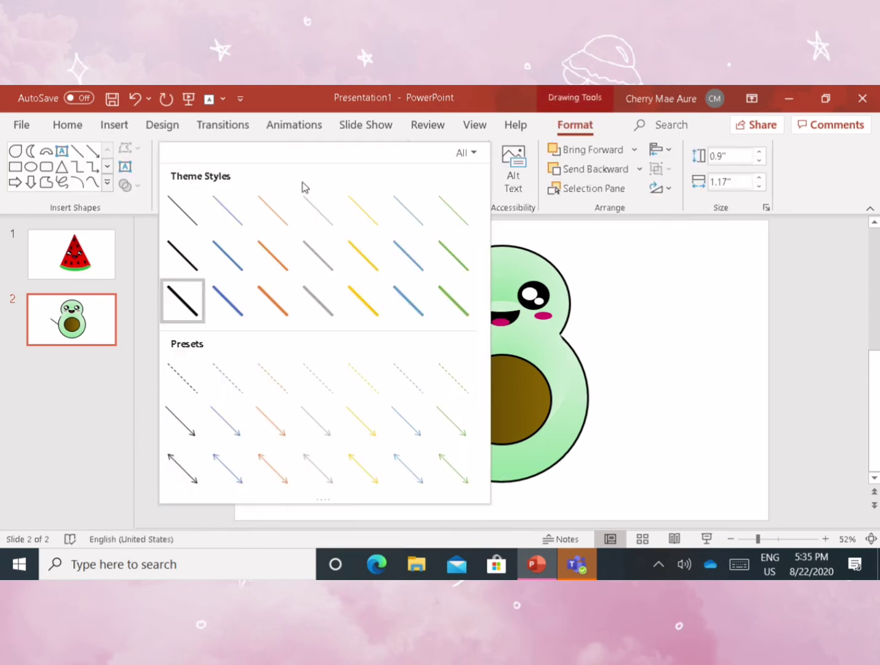
key("Escape")
left_click(397, 371)
left_click(389, 377)
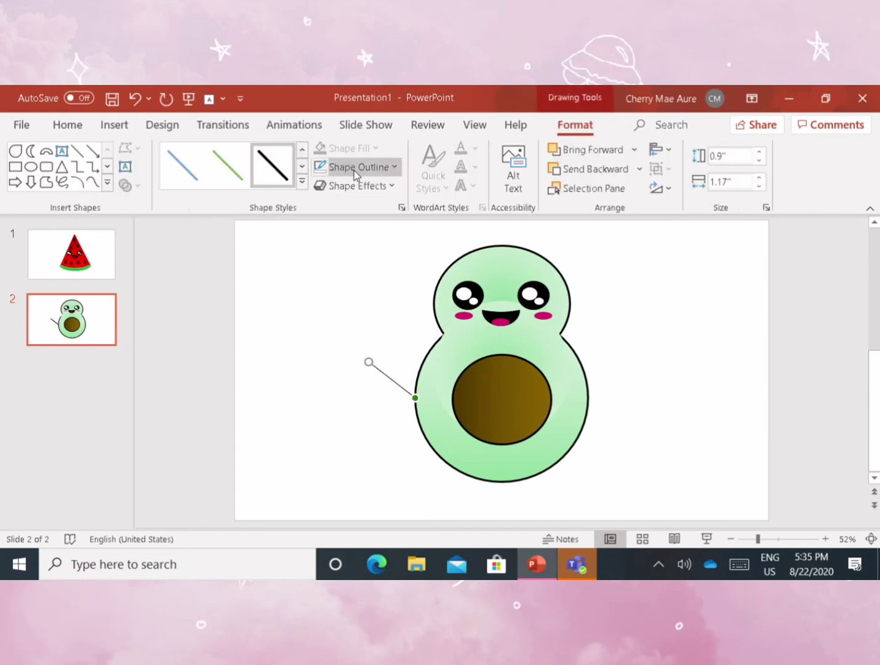
left_click(358, 168)
left_click(516, 465)
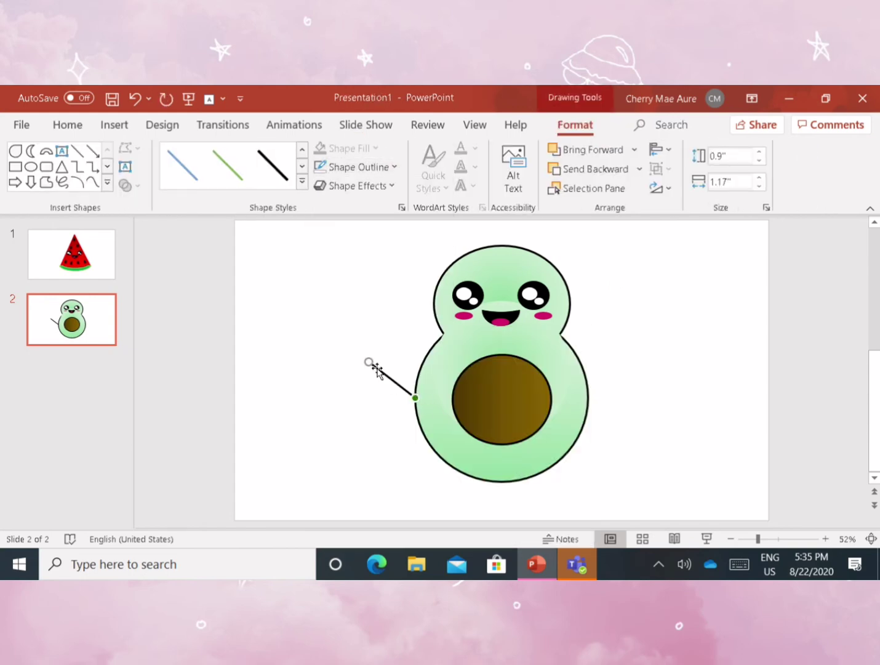
Copy the arm to the avocado's right side and adjust both arms' positions.
key("ctrl+c")
key("ctrl+v")
left_click_drag(372, 363, 579, 354)
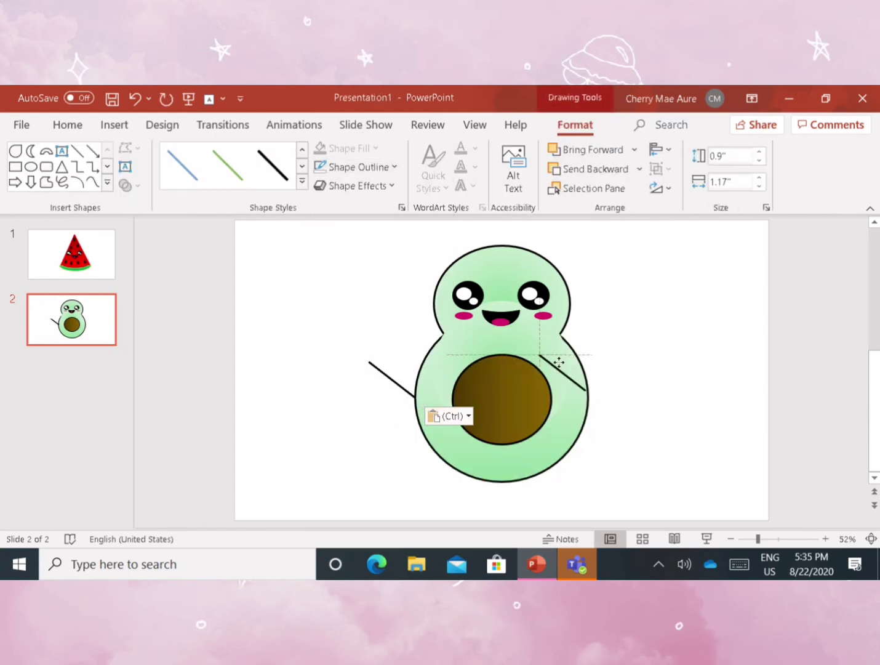
left_click_drag(399, 386, 405, 353)
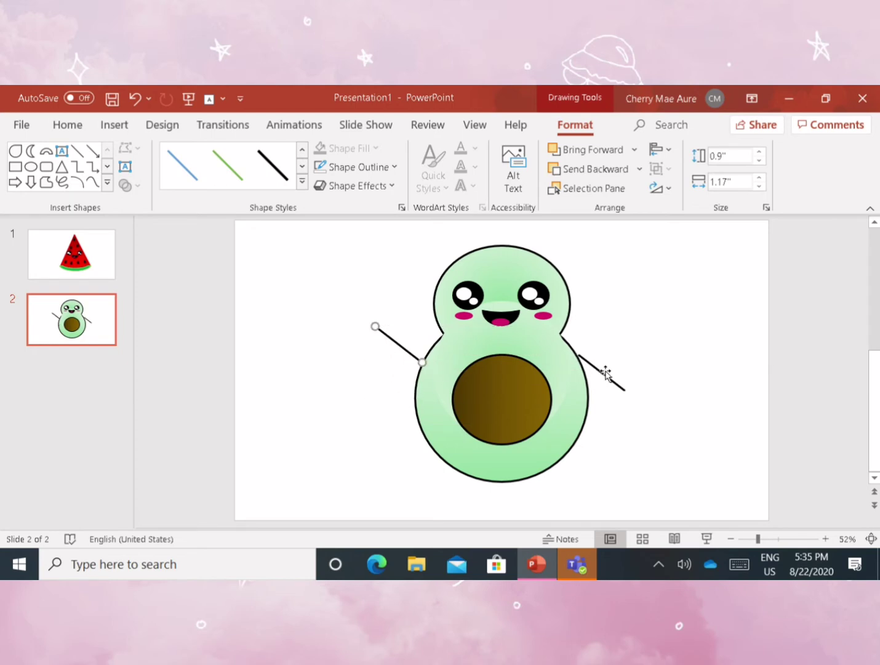
left_click_drag(607, 372, 602, 375)
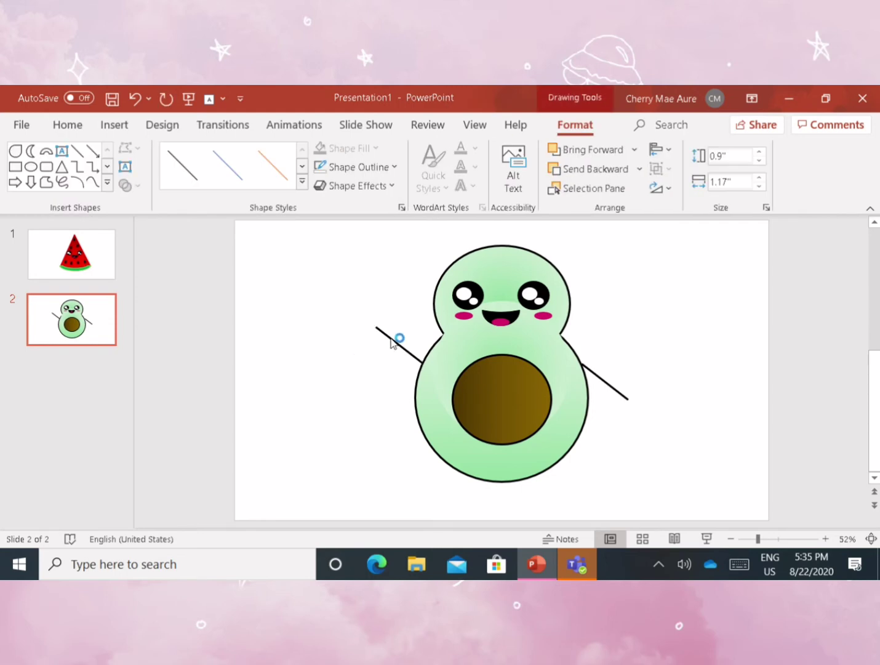
Draw a small arc at the left arm's end and give it an outline style.
left_click(305, 251)
left_click(115, 126)
left_click(290, 159)
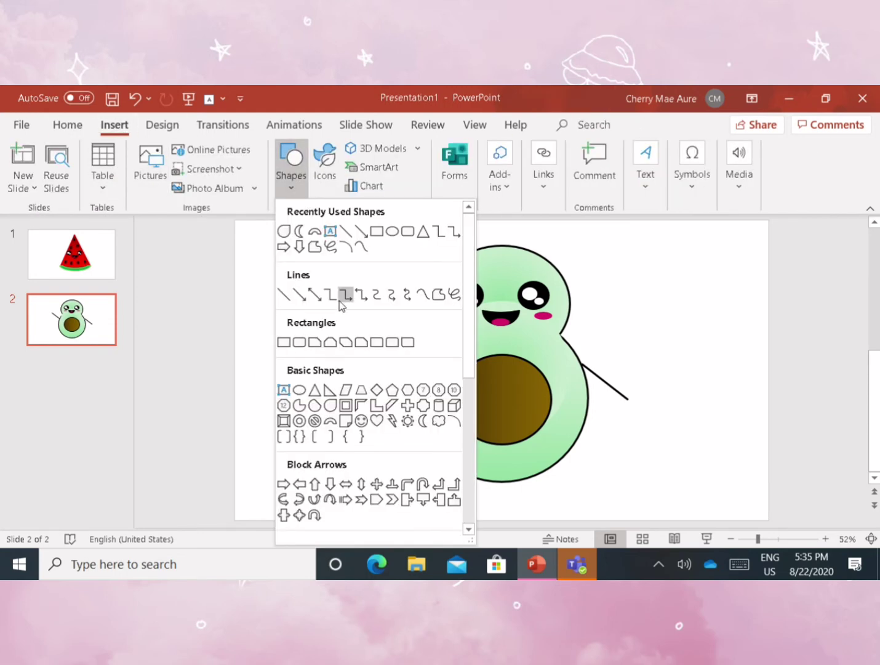
left_click(344, 247)
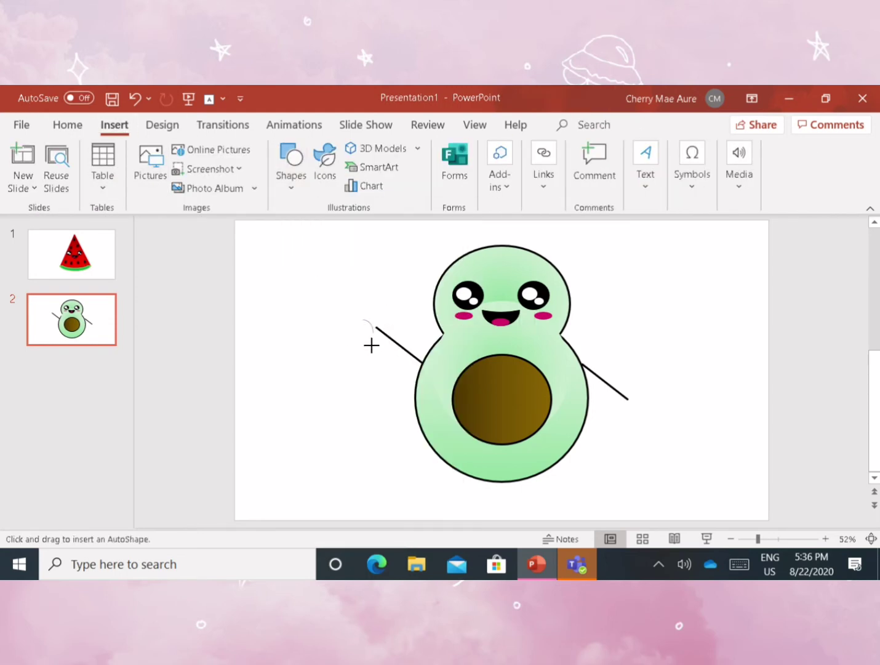
left_click_drag(372, 345, 374, 345)
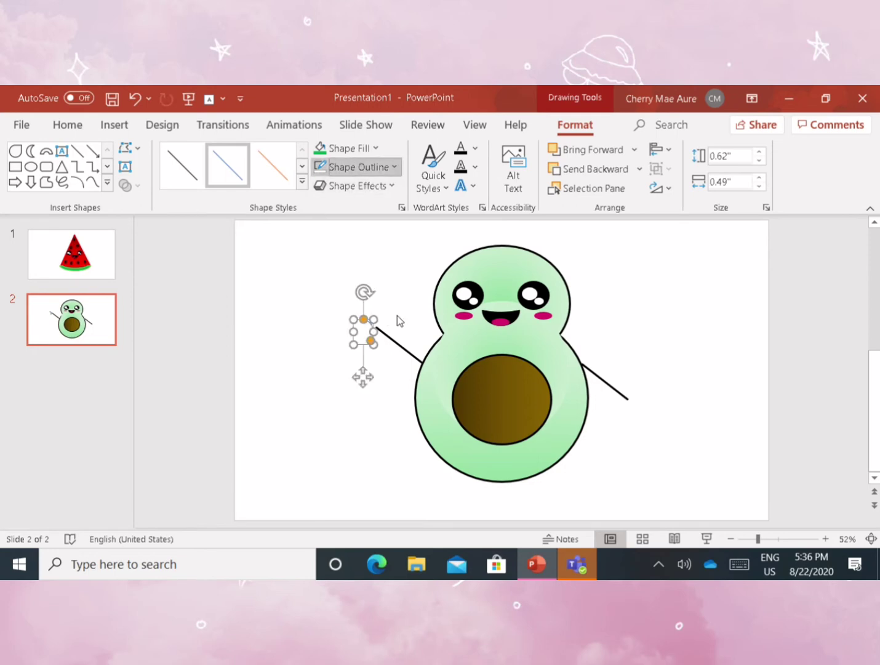
left_click(394, 168)
left_click(507, 466)
left_click(301, 182)
left_click(230, 208)
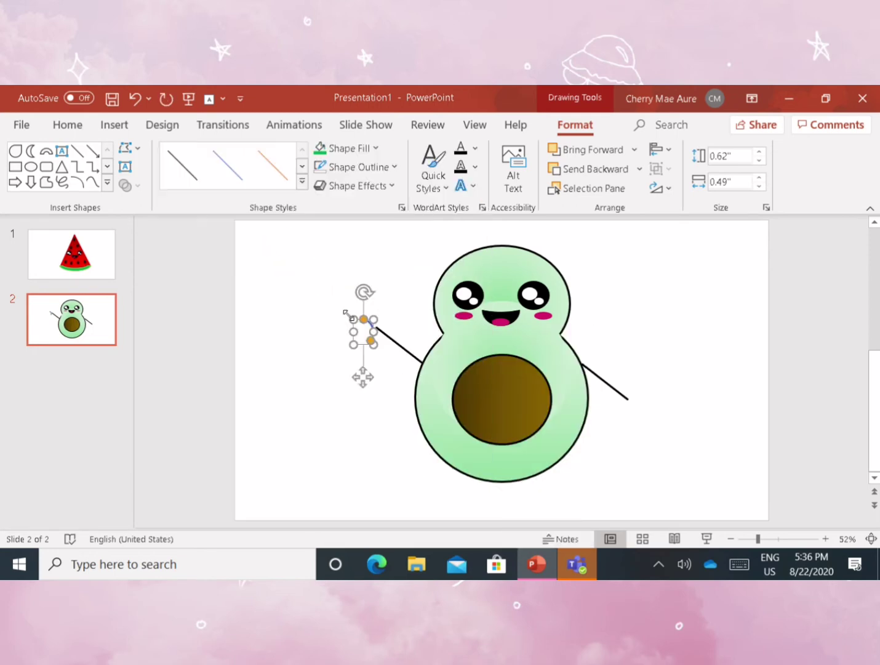
Rotate the arc about 45° into a hand and make it a thicker black line.
left_click(336, 311)
left_click(369, 332)
mouse_move(365, 292)
left_mouse_down()
mouse_move(396, 308)
mouse_move(377, 341)
mouse_move(331, 346)
left_mouse_up()
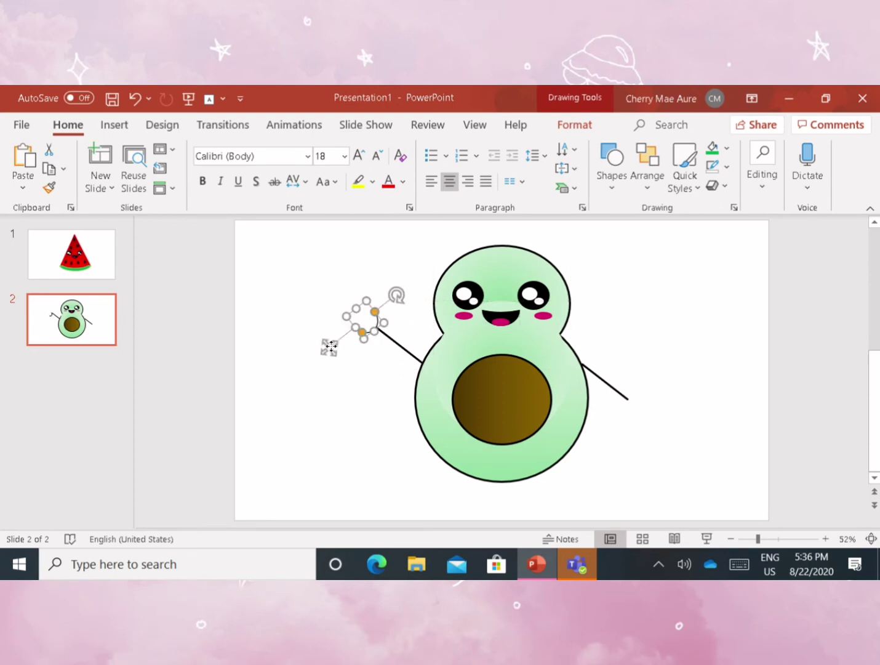
left_click(586, 125)
left_click(384, 166)
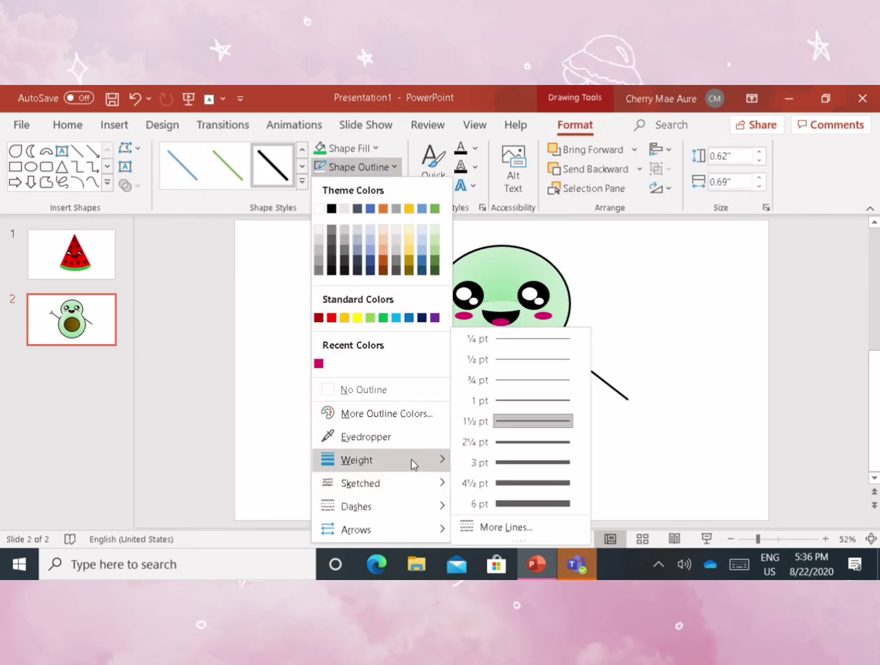
left_click(535, 473)
Copy the hand, rotate it to face down-left, and place it at the right arm's end.
left_click(370, 323)
key("ctrl+c")
key("ctrl+v")
left_click_drag(393, 301, 362, 369)
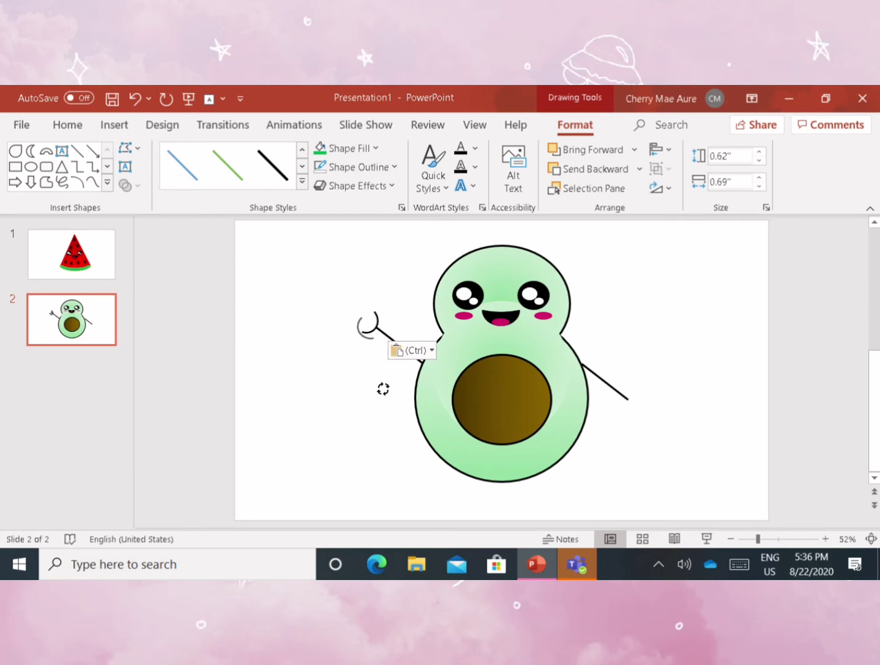
left_click_drag(383, 290, 647, 356)
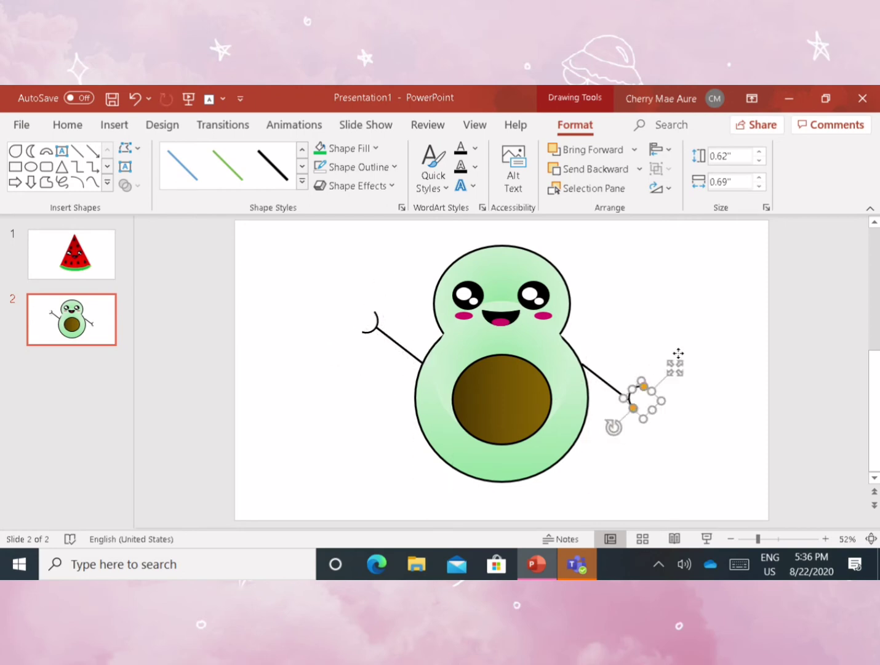
left_click(671, 373)
left_click(693, 338)
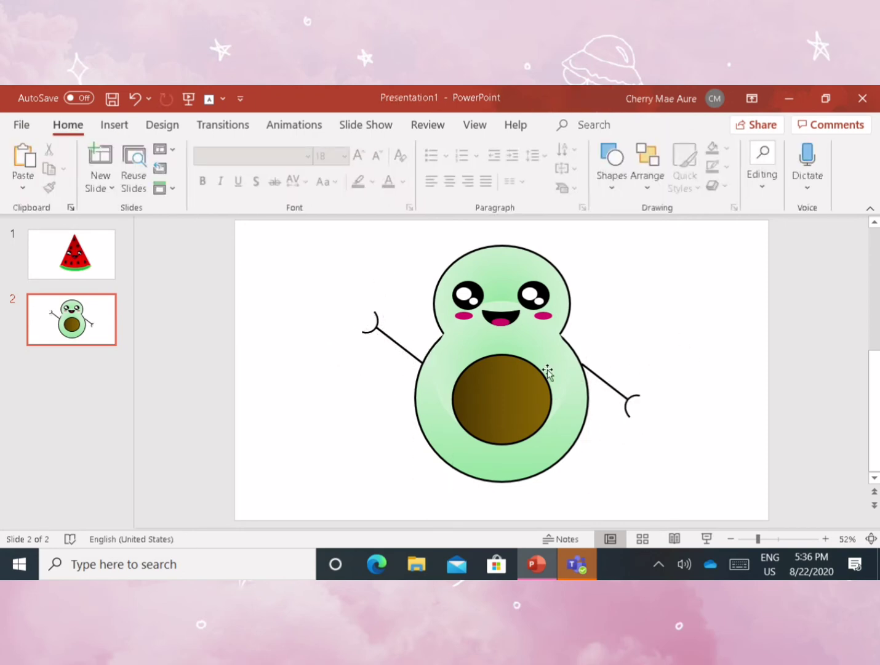
Draw a small tilted oval on the avocado body, filled white with no outline.
left_click(114, 125)
left_click(290, 157)
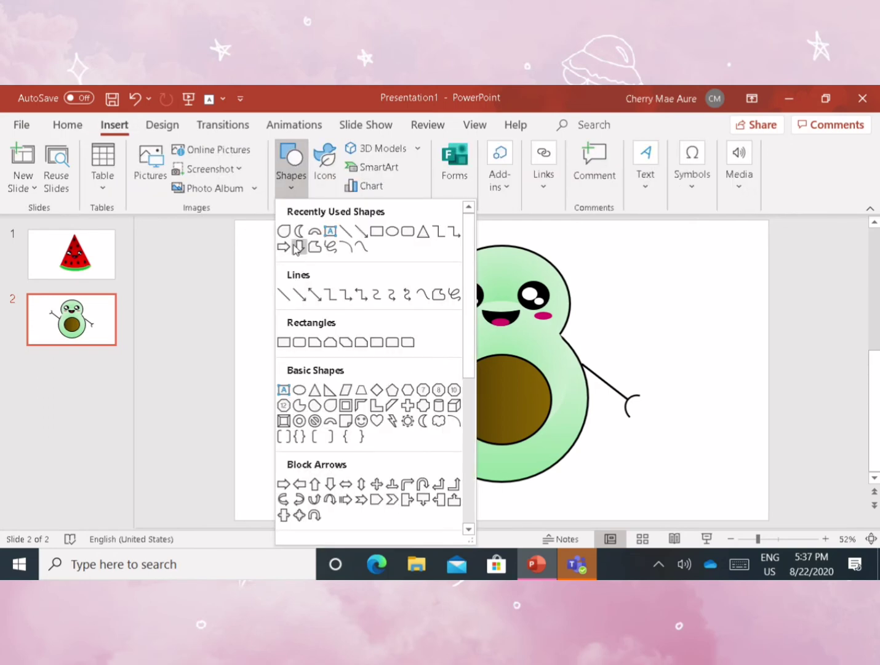
left_click(299, 247)
left_click_drag(423, 398, 436, 440)
left_click_drag(429, 387, 415, 371)
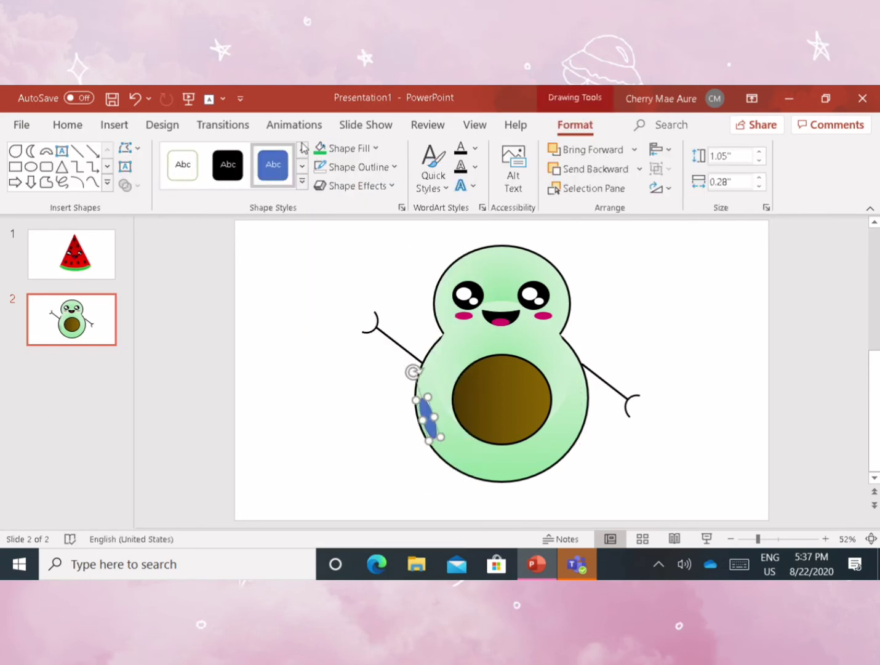
left_click(348, 148)
left_click(331, 190)
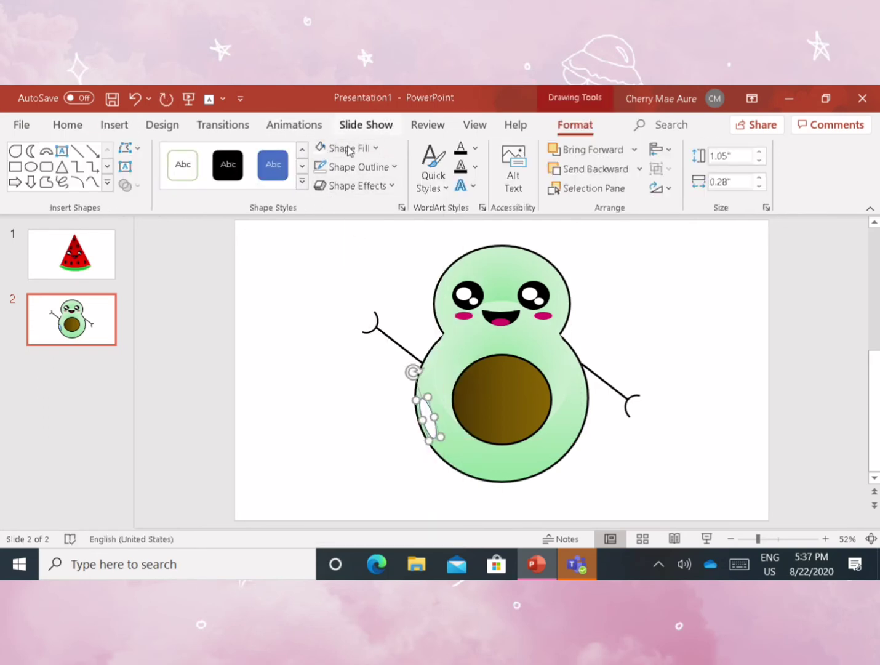
left_click(355, 167)
left_click(355, 387)
Duplicate it into a small white dot and position both shines on the lower-left body.
key("ctrl+d")
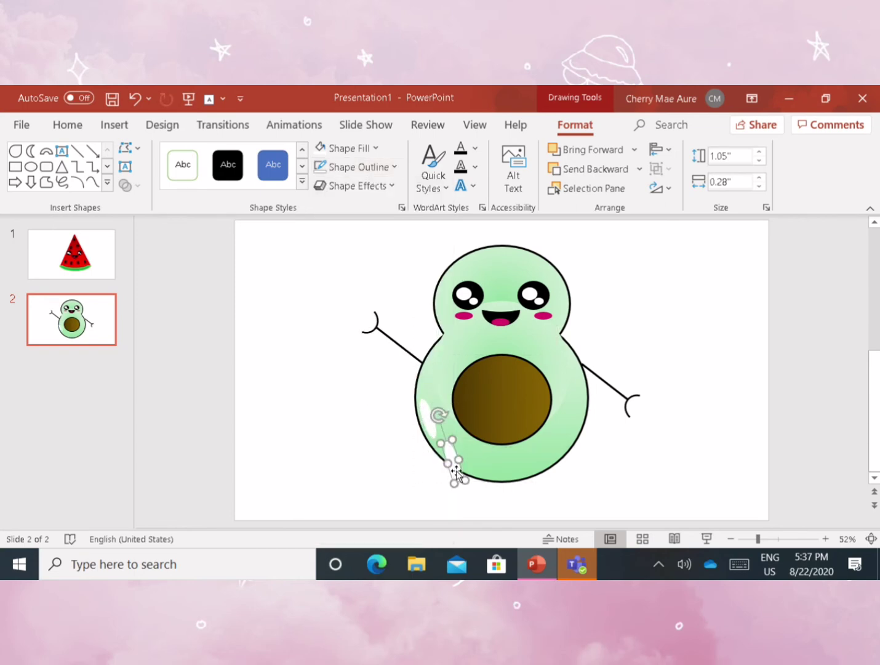
left_click_drag(455, 471, 455, 455)
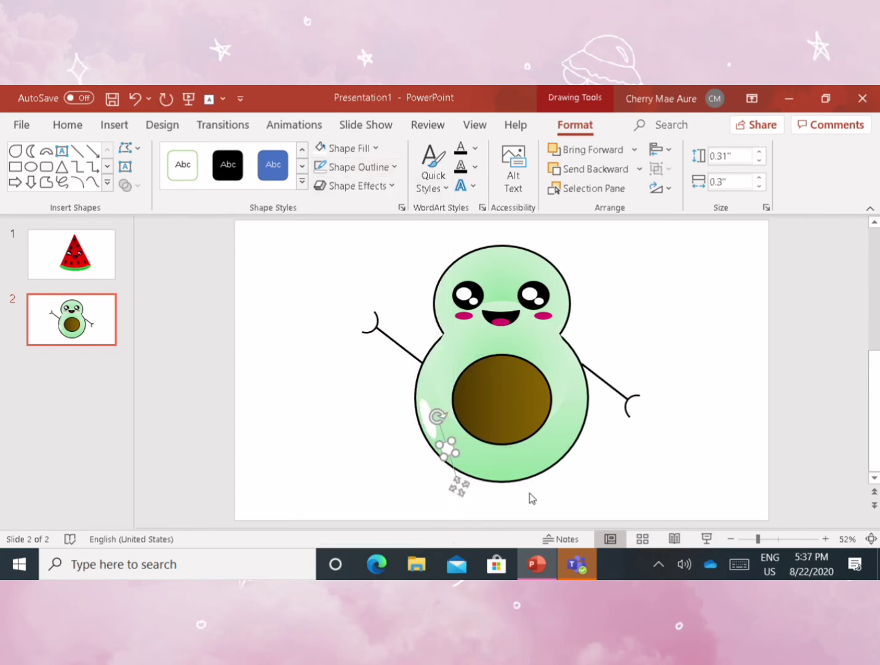
left_click(200, 374)
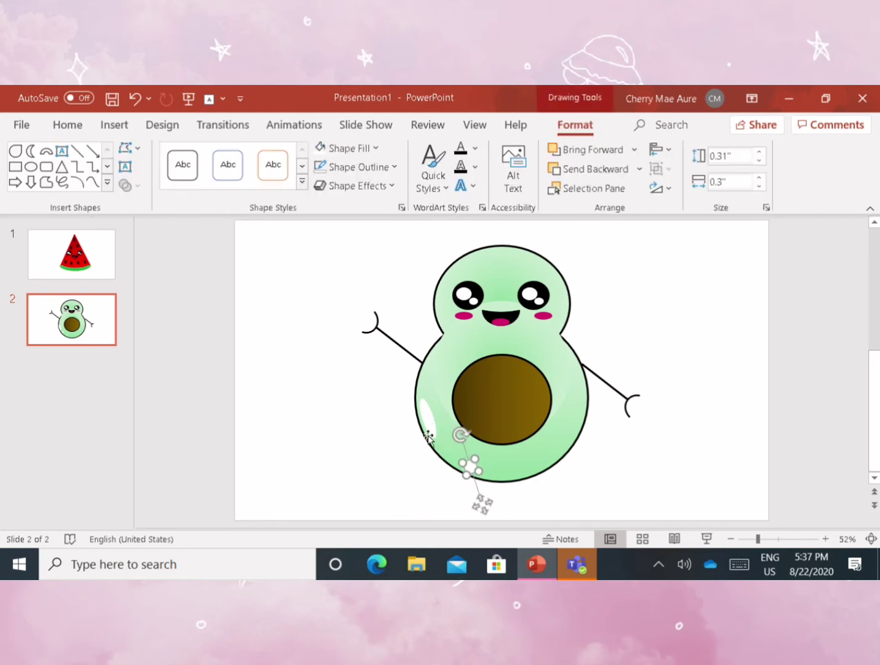
left_click_drag(446, 448, 451, 448)
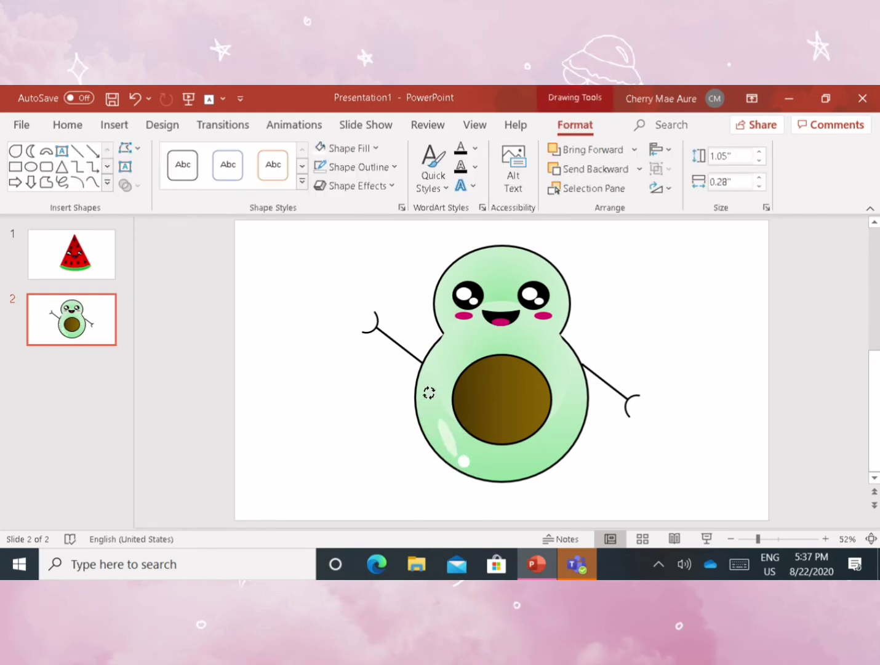
left_click_drag(420, 397, 428, 391)
left_click_drag(463, 461, 464, 456)
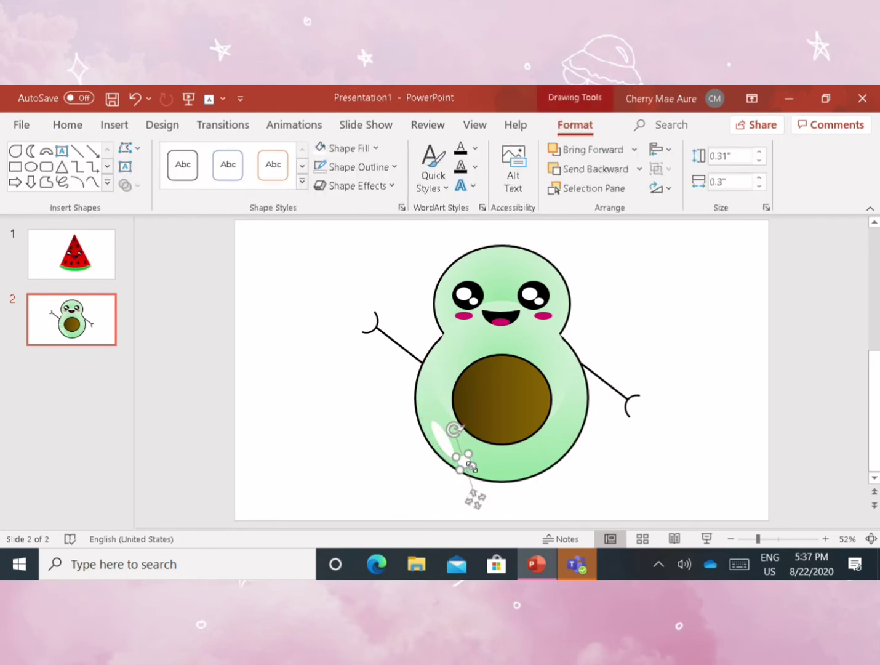
left_click(425, 465)
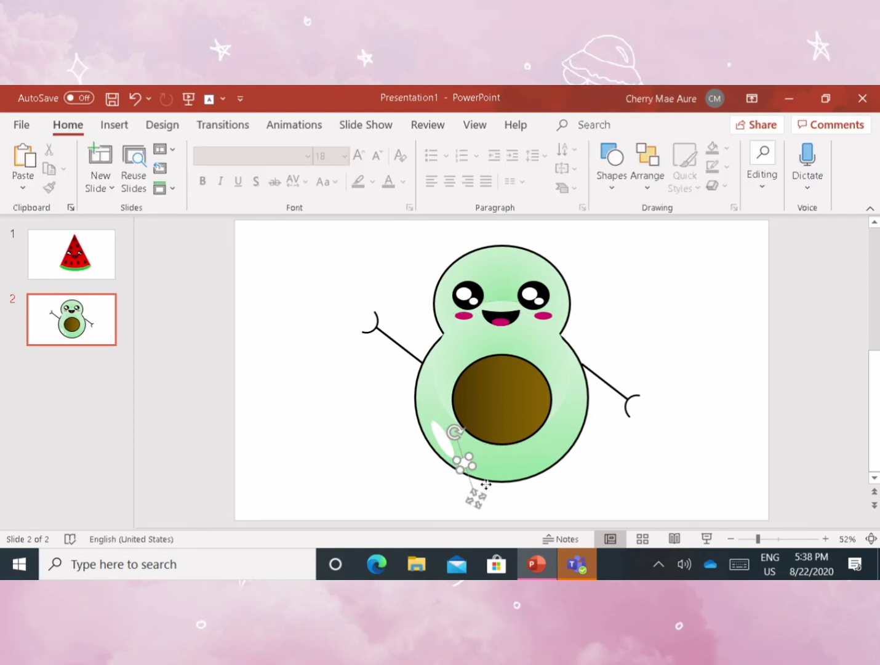
left_click_drag(459, 461, 465, 467)
left_click(298, 444)
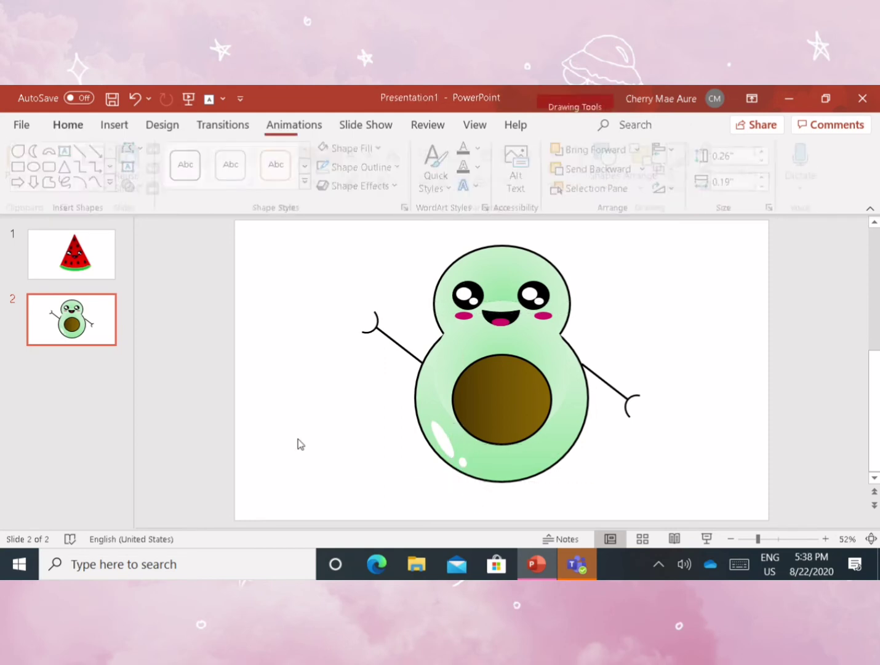
Add a new slide after slide 2 and delete its empty placeholders.
left_click(94, 312)
key("Return")
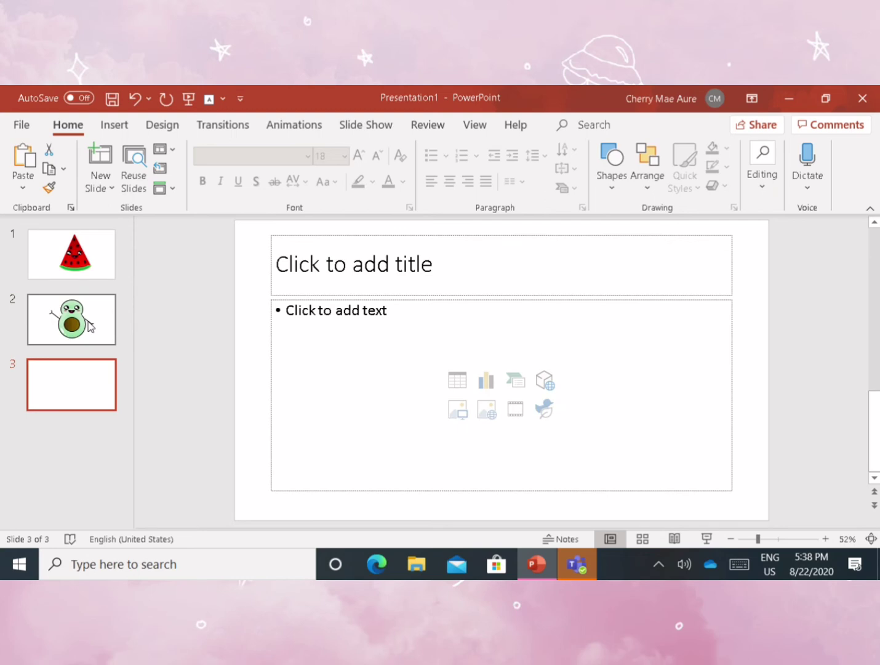
left_click(115, 126)
left_click(291, 164)
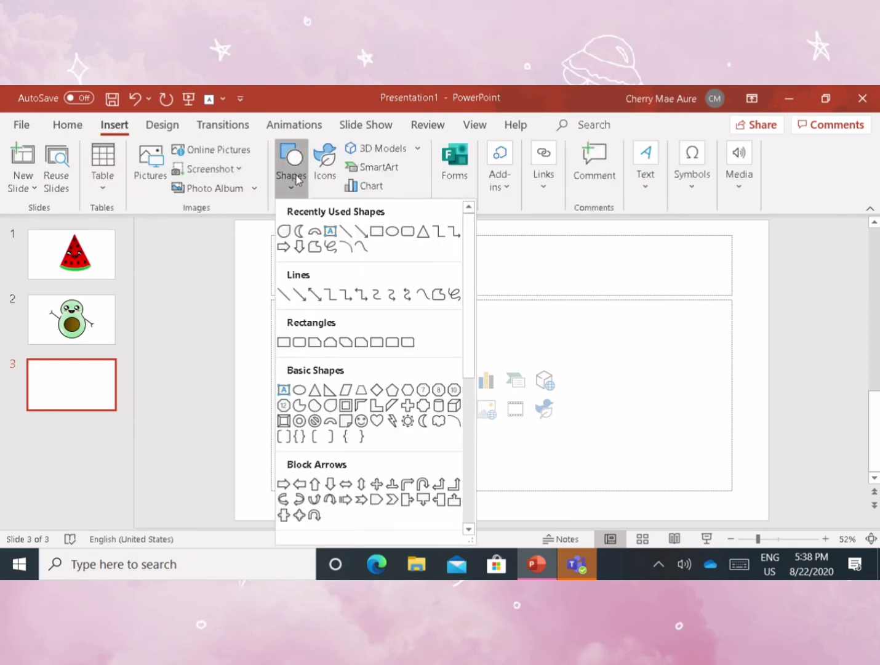
left_click(242, 235)
left_click_drag(242, 235, 802, 511)
key("Delete")
Draw a circle in the lower-left of the new slide.
left_click(290, 161)
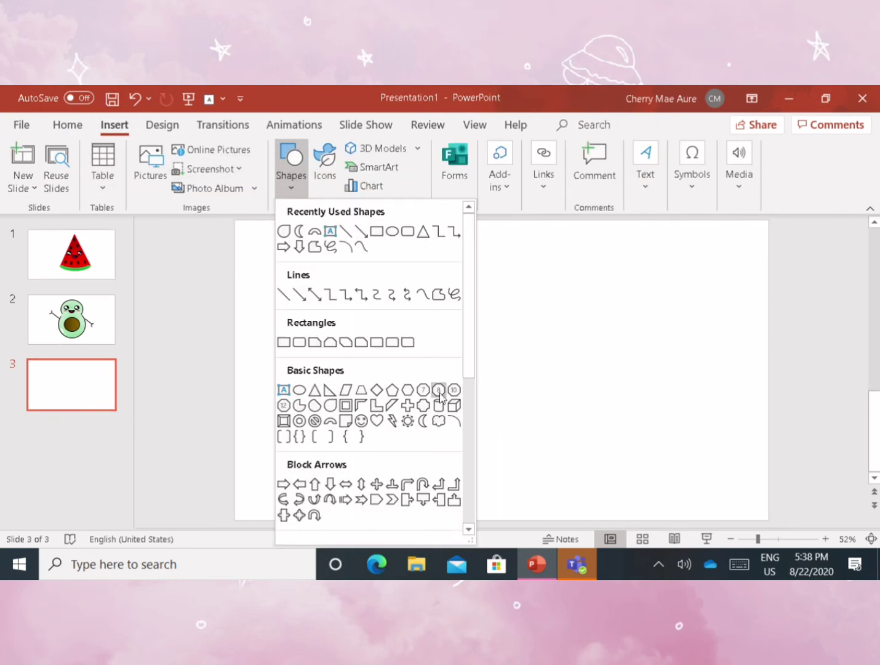
scroll(467, 437, "down", 2)
scroll(467, 438, "down", 2)
left_click(299, 257)
left_click_drag(349, 360, 460, 462)
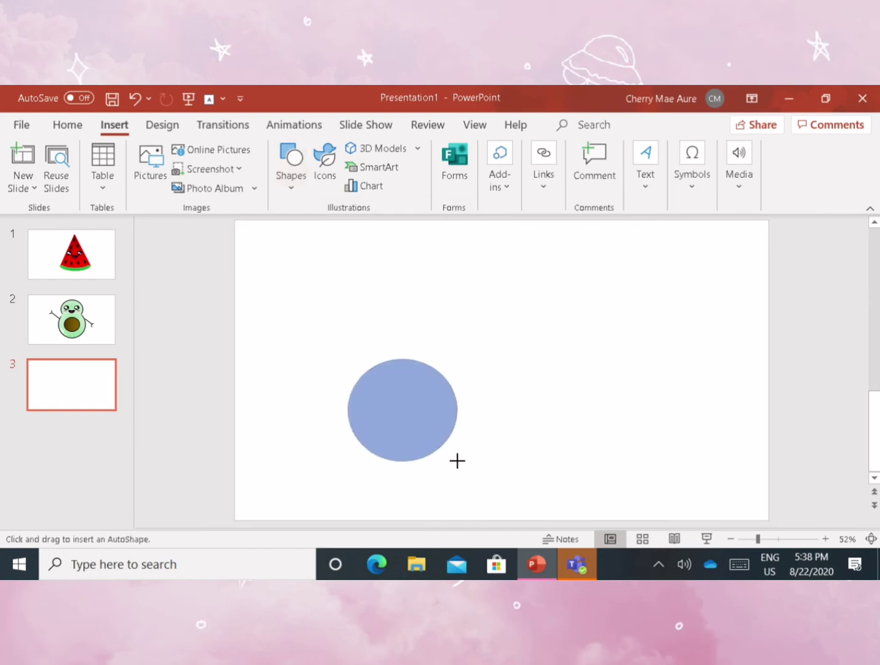
Fill the circle with custom magenta 224/40/106 and give it a thicker black outline.
left_click(357, 151)
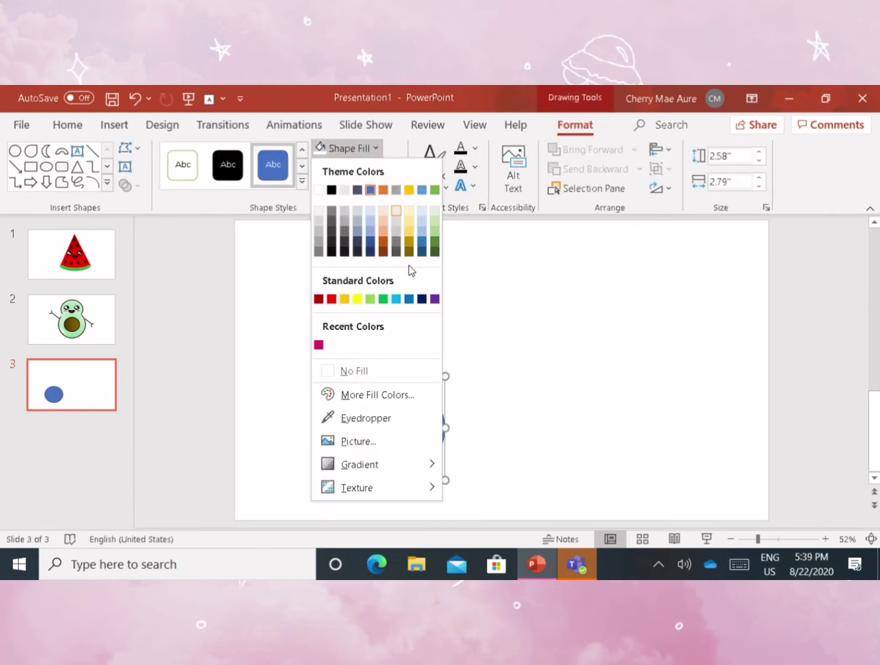
left_click(398, 396)
left_click(440, 244)
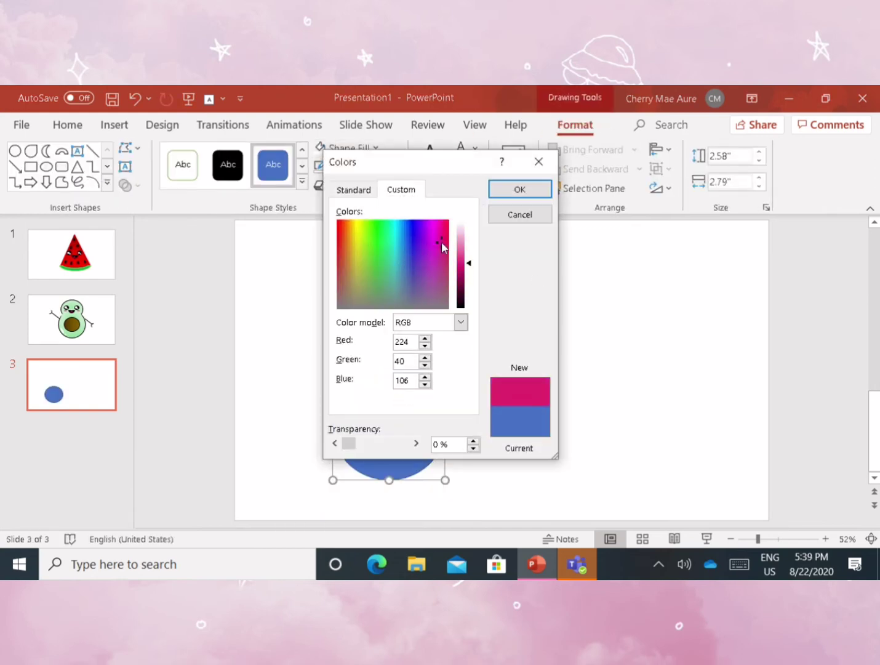
left_click(515, 198)
left_click(356, 167)
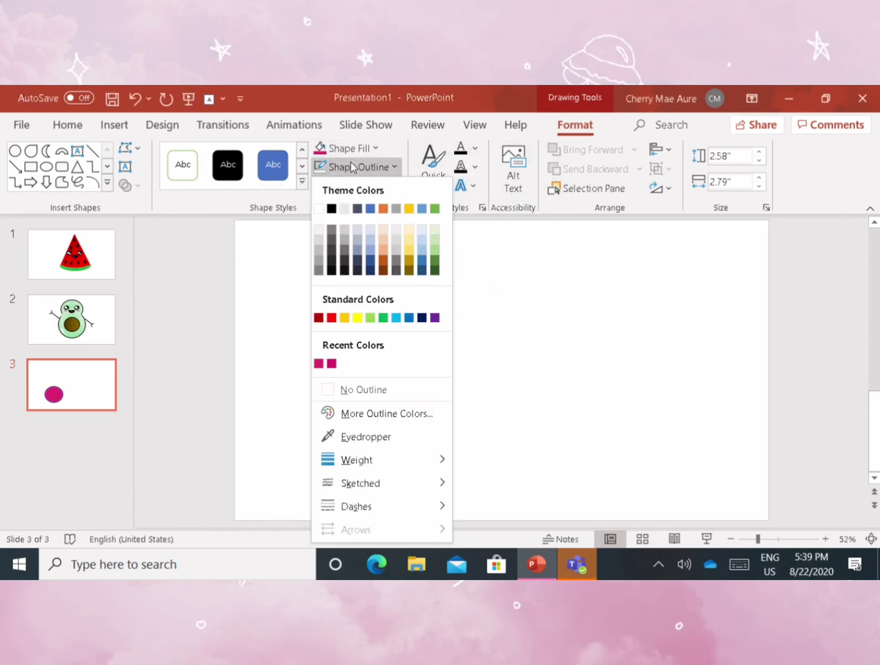
mouse_move(357, 459)
left_click(523, 477)
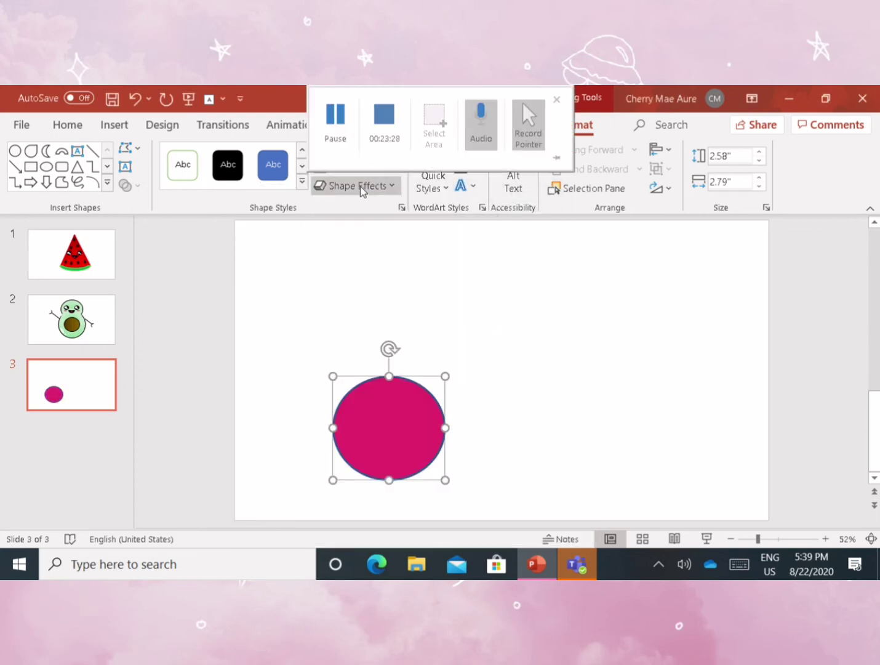
left_click(354, 166)
left_click(354, 167)
Copy the circle to its right and space the pair evenly around the slide centre.
key("ctrl+c")
key("ctrl+v")
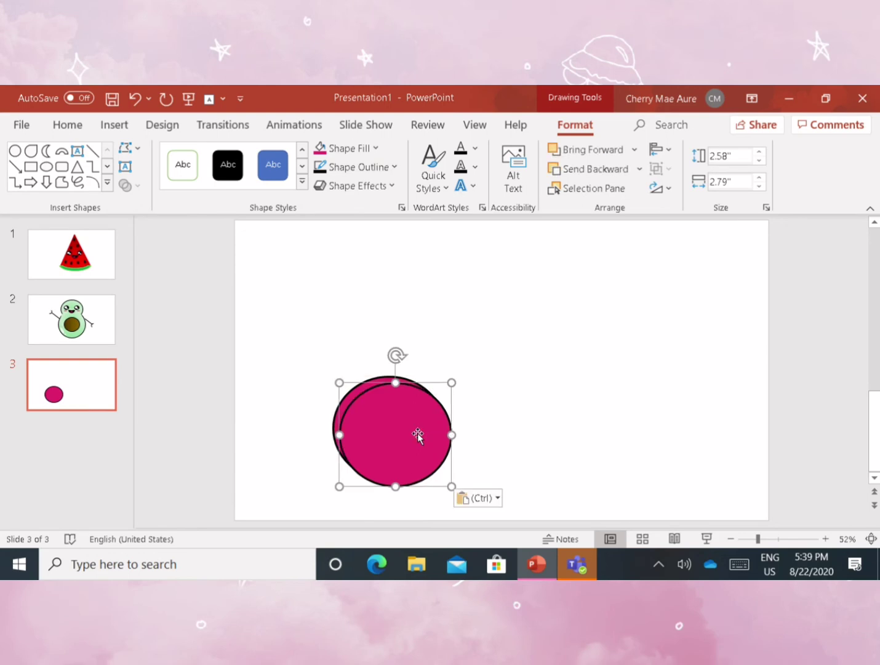
mouse_move(419, 432)
left_mouse_down()
mouse_move(607, 431)
mouse_move(596, 432)
left_mouse_up()
left_click_drag(385, 434, 419, 437)
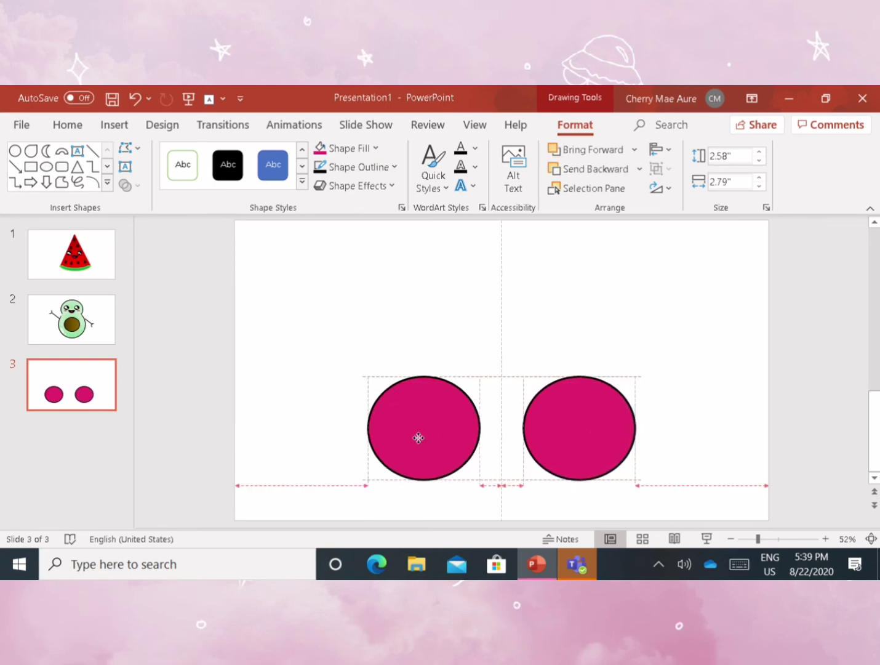
left_click(734, 418)
Draw an arc and rotate it into an upright stem on the left cherry, shortening its top.
left_click(129, 125)
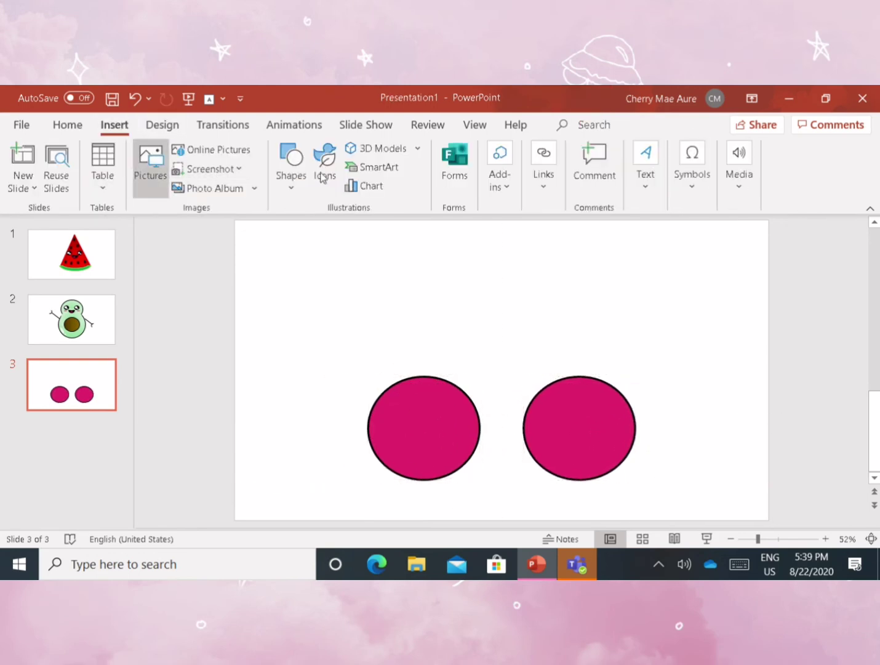
left_click(290, 158)
mouse_move(471, 331)
left_mouse_down()
mouse_move(471, 369)
mouse_move(473, 340)
left_mouse_up()
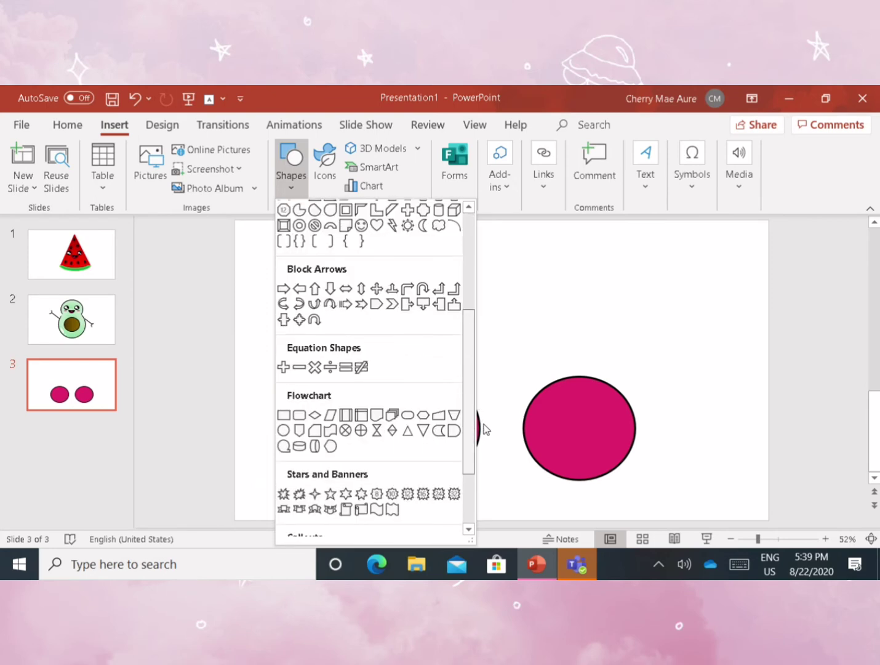
left_click(454, 375)
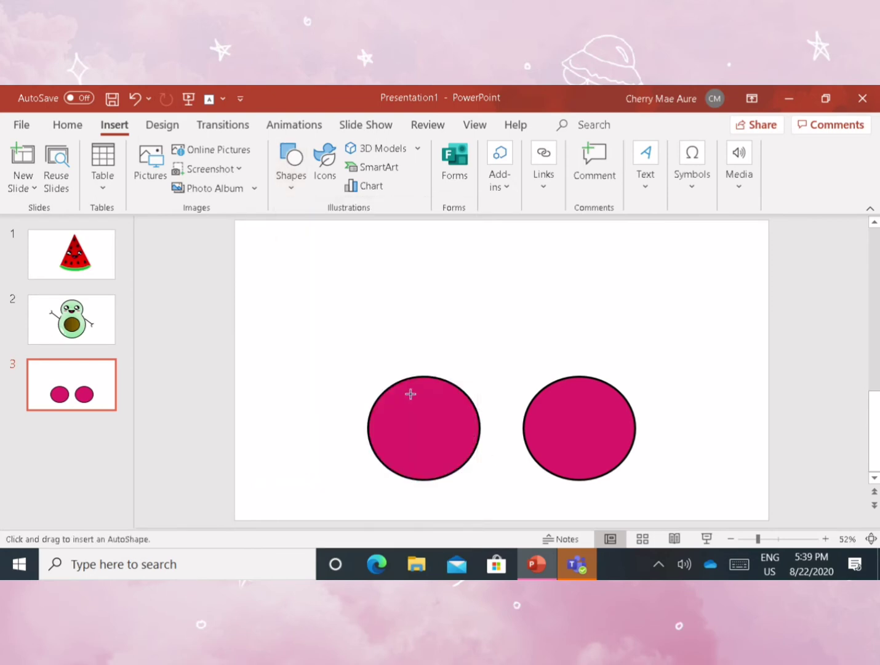
mouse_move(410, 369)
left_mouse_down()
mouse_move(602, 359)
mouse_move(595, 372)
left_mouse_up()
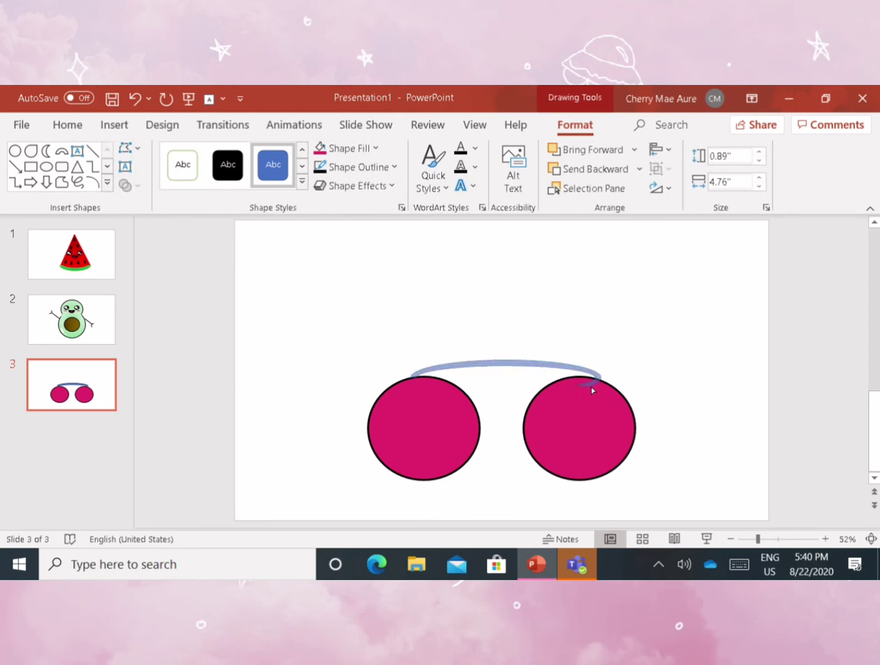
mouse_move(595, 373)
left_mouse_down()
mouse_move(461, 315)
mouse_move(464, 354)
mouse_move(447, 334)
left_mouse_up()
left_click(487, 325)
left_click(514, 239)
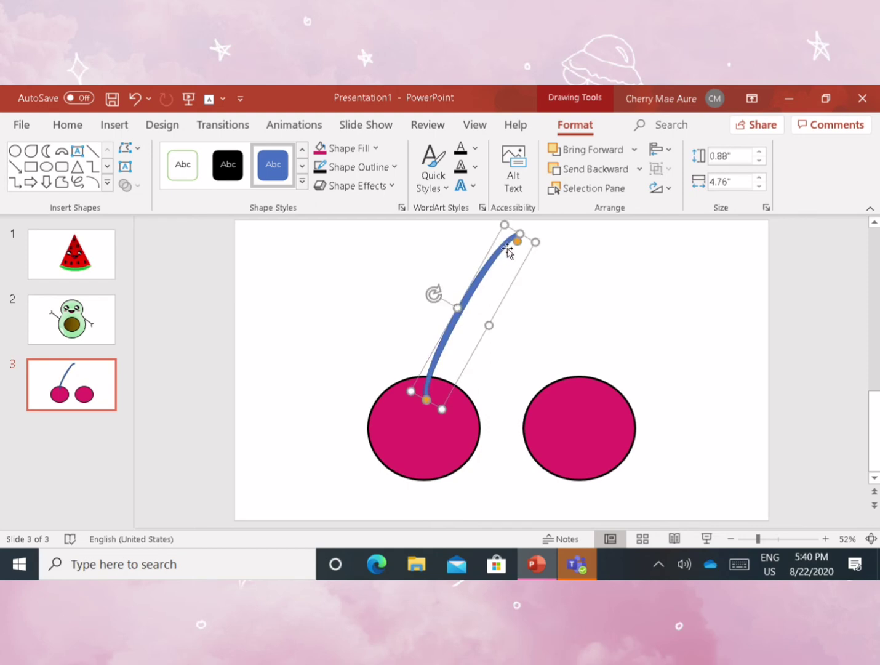
left_click_drag(516, 237, 502, 246)
Fill the stem dark gold and set its outline thickness and dark colour.
left_click(376, 149)
left_click(409, 259)
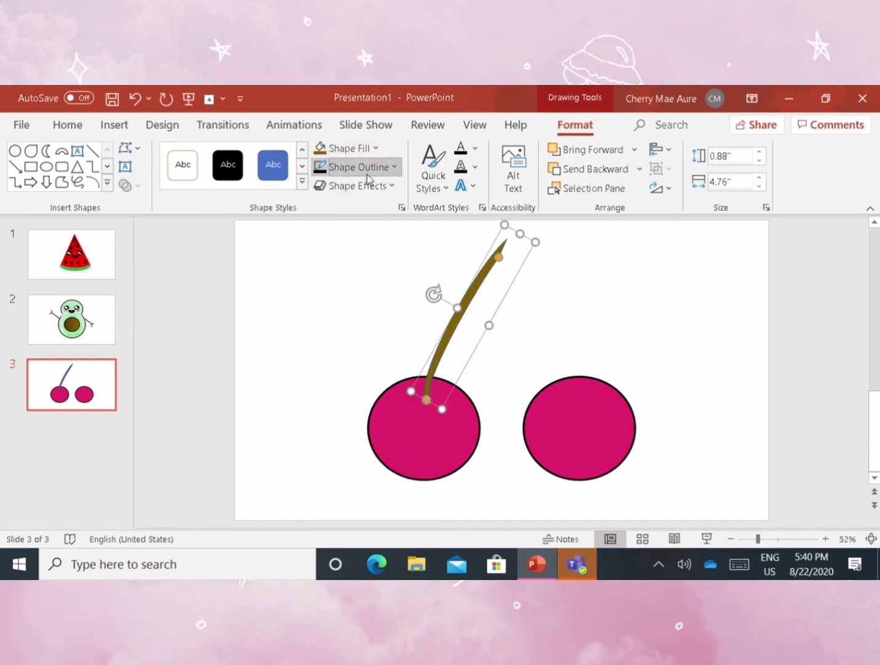
left_click(357, 167)
left_click(531, 465)
left_click(357, 167)
left_click(321, 226)
Duplicate the stem, rotate it left 90°, and attach it to the right cherry forming a V.
key("ctrl+c")
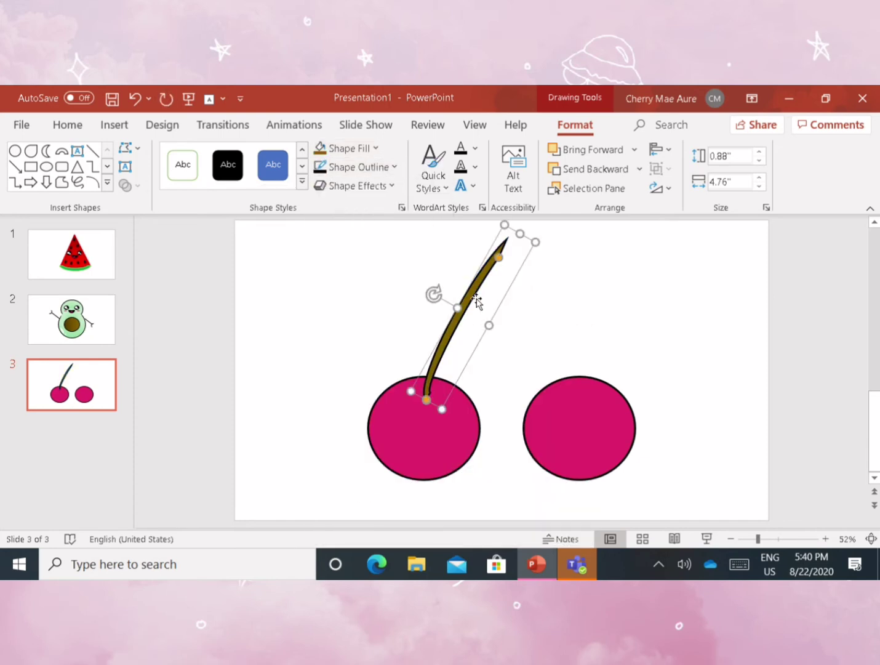
left_click(482, 317)
key("ctrl+v")
left_click(657, 187)
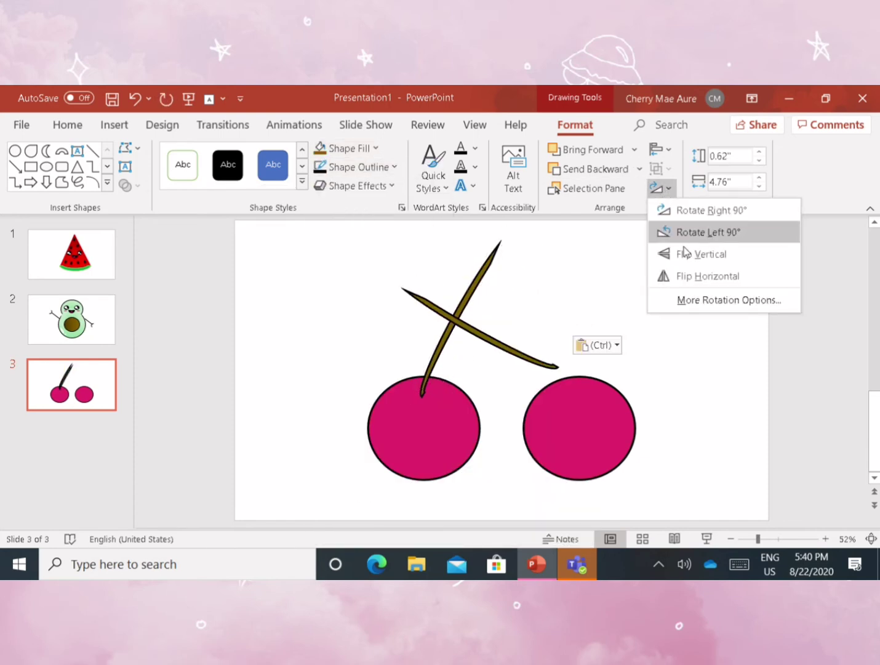
left_click(702, 230)
mouse_move(536, 349)
left_mouse_down()
mouse_move(550, 338)
mouse_move(542, 334)
left_mouse_up()
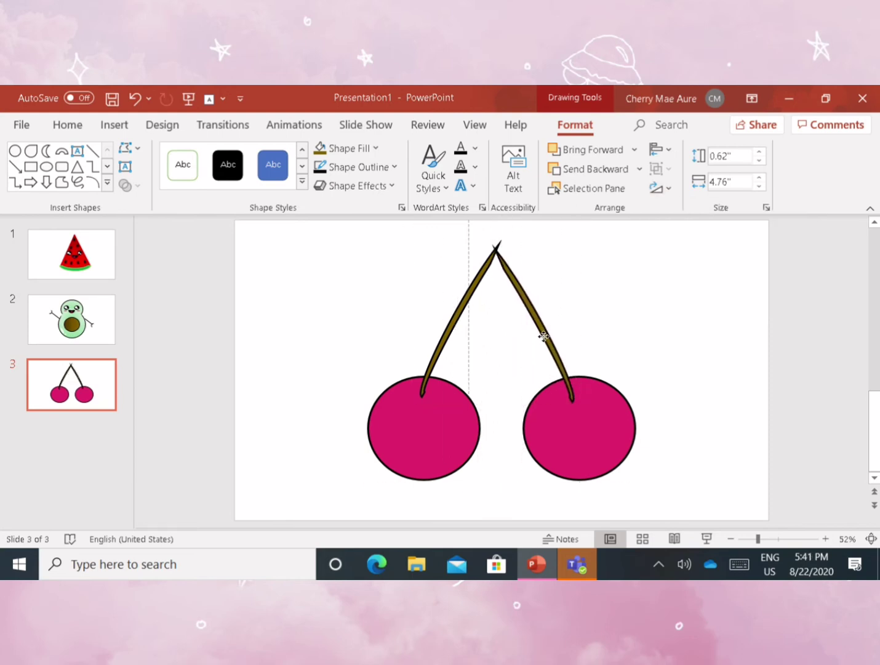
left_click(631, 380)
Select both stems and both cherries and move the whole pair slightly down.
left_click(439, 362)
left_click(542, 338, "shift")
left_click(424, 443, "shift")
left_click(575, 446, "shift")
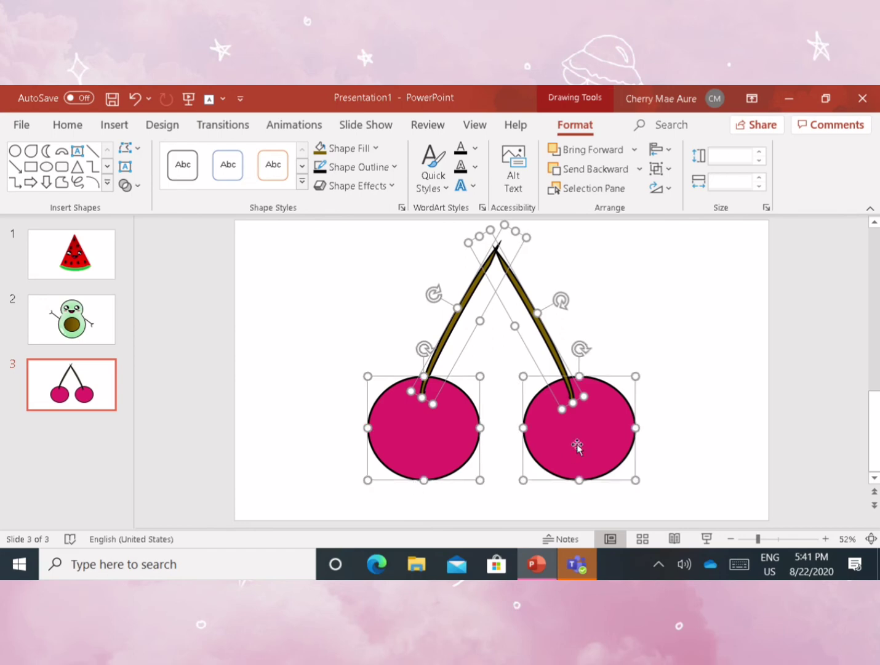
left_click_drag(576, 446, 582, 479)
left_click(360, 308)
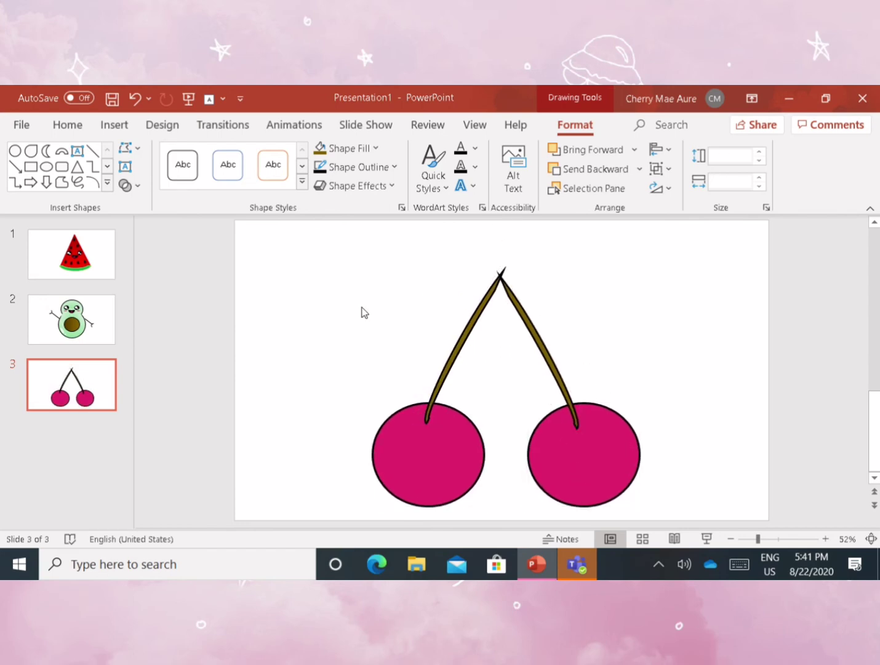
left_click(114, 124)
Draw a flowchart shape and edit its points into a curved leaf shape.
left_click(290, 167)
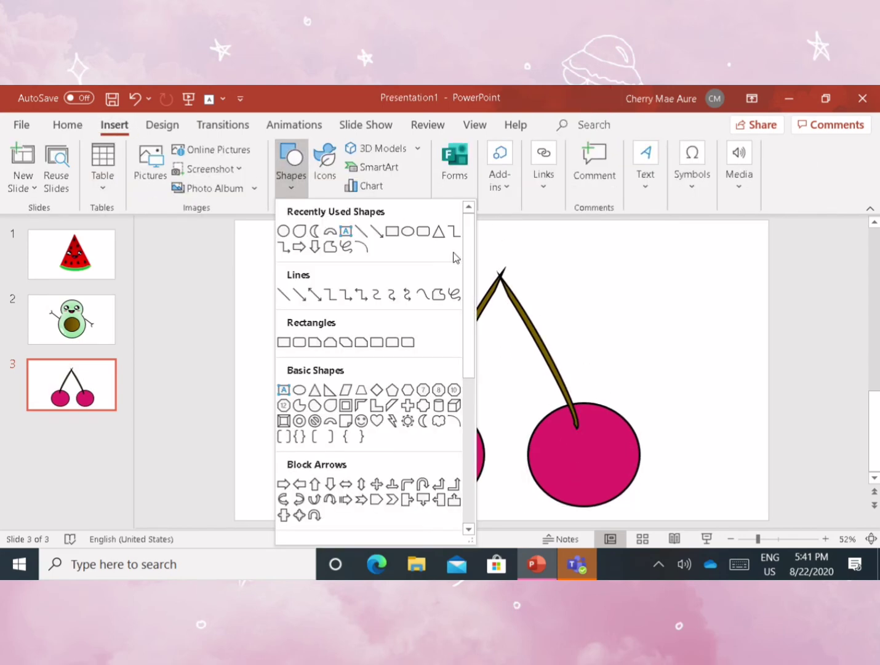
left_click_drag(470, 261, 479, 365)
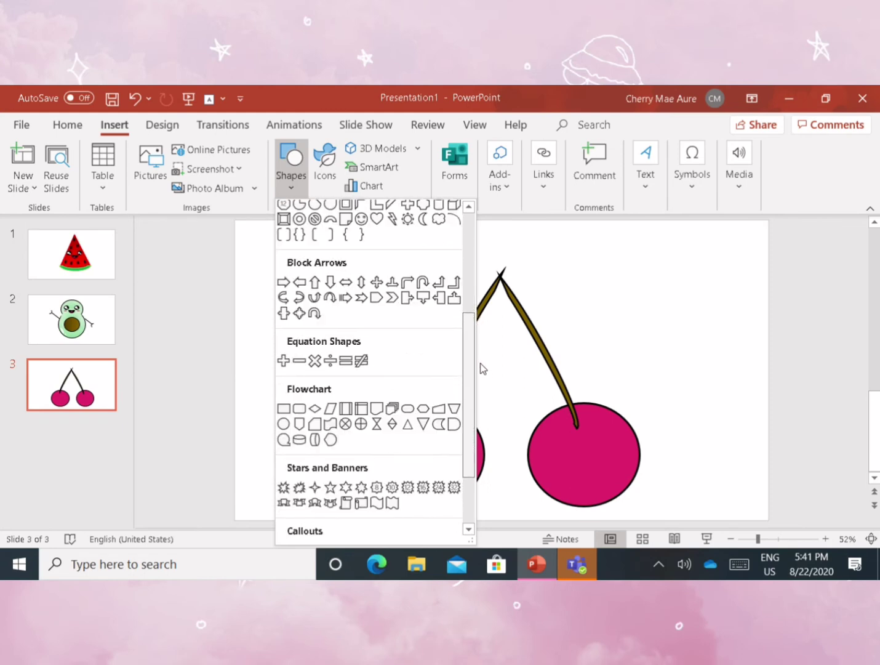
left_click(319, 449)
left_click_drag(319, 266, 437, 302)
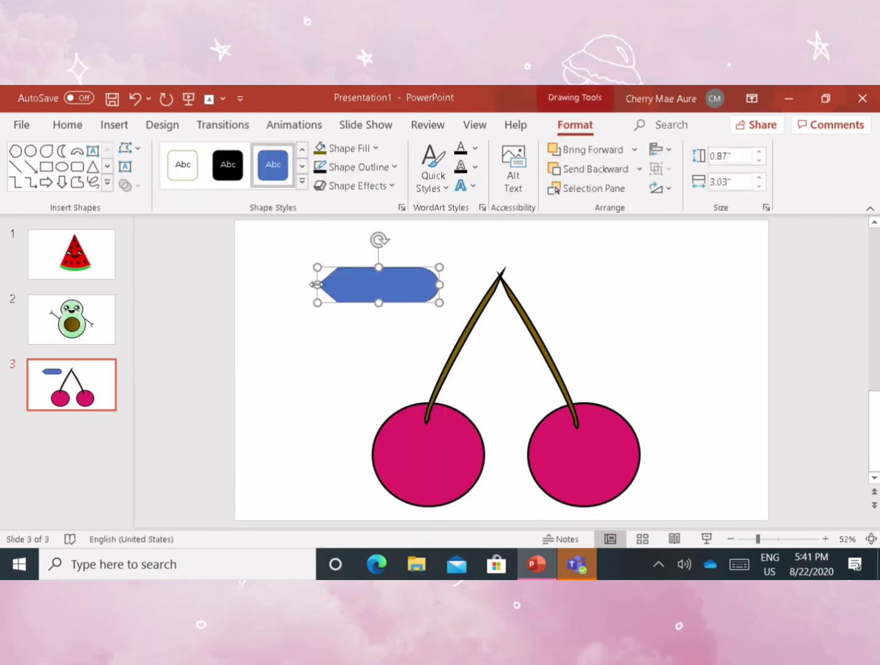
left_click(125, 147)
left_click(176, 192)
left_click_drag(337, 267, 352, 254)
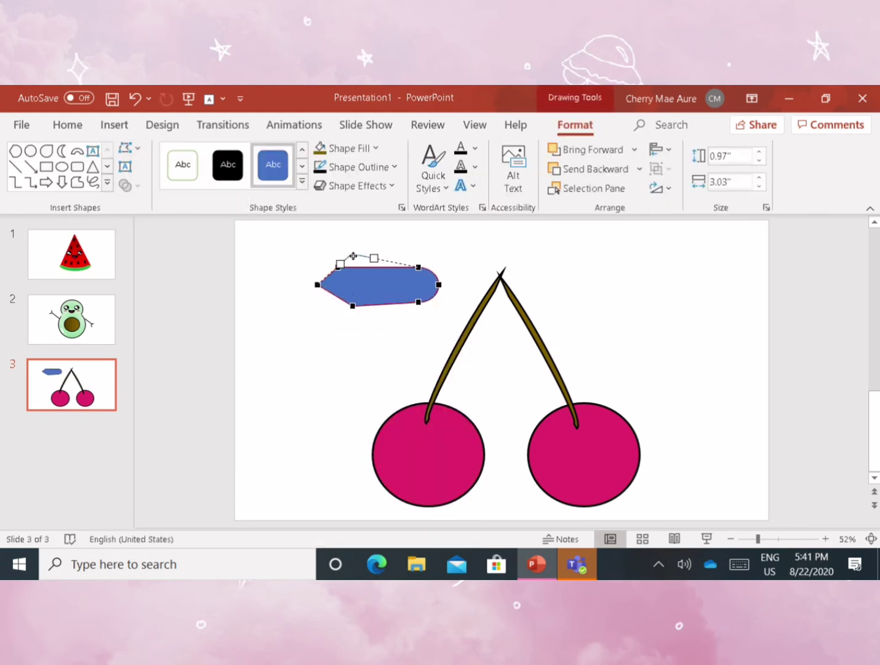
mouse_move(353, 306)
left_mouse_down()
mouse_move(386, 315)
mouse_move(451, 289)
mouse_move(405, 261)
left_mouse_up()
left_click(420, 301)
left_click(435, 330)
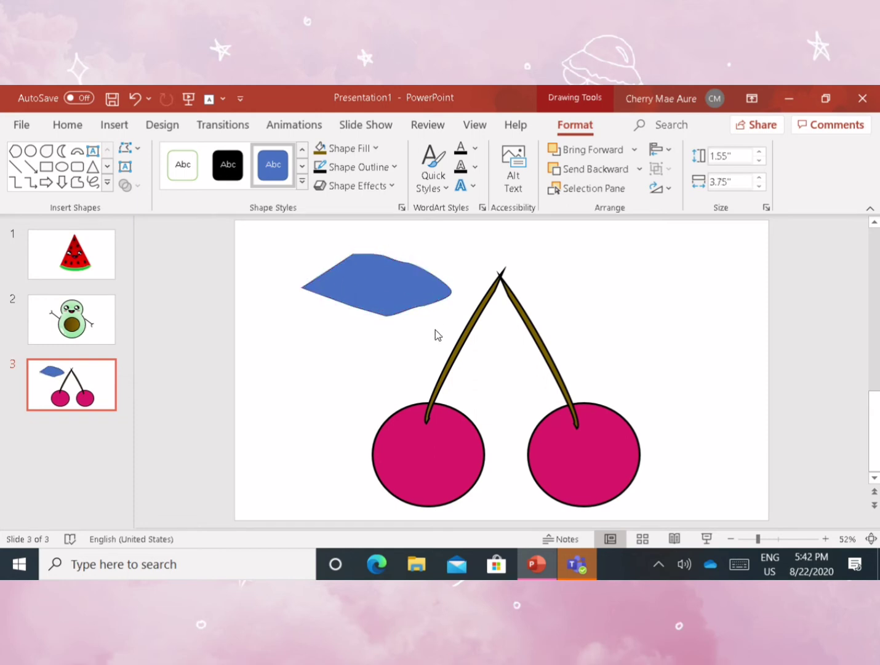
left_click(382, 285)
Give the leaf a black outline and a green gradient fill, and move it onto the stem tops.
left_click(575, 125)
left_click(336, 168)
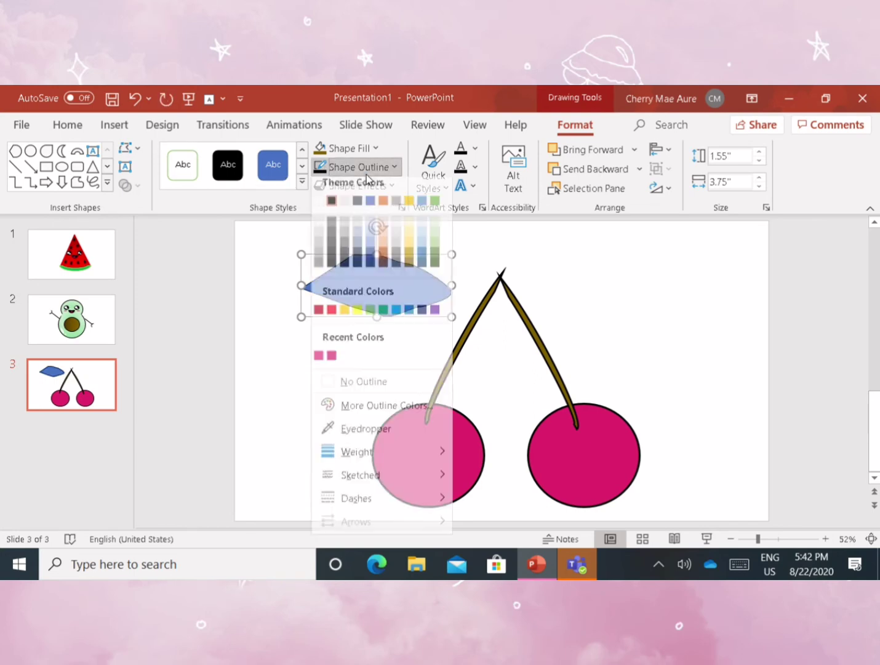
left_click(523, 397)
left_click(349, 149)
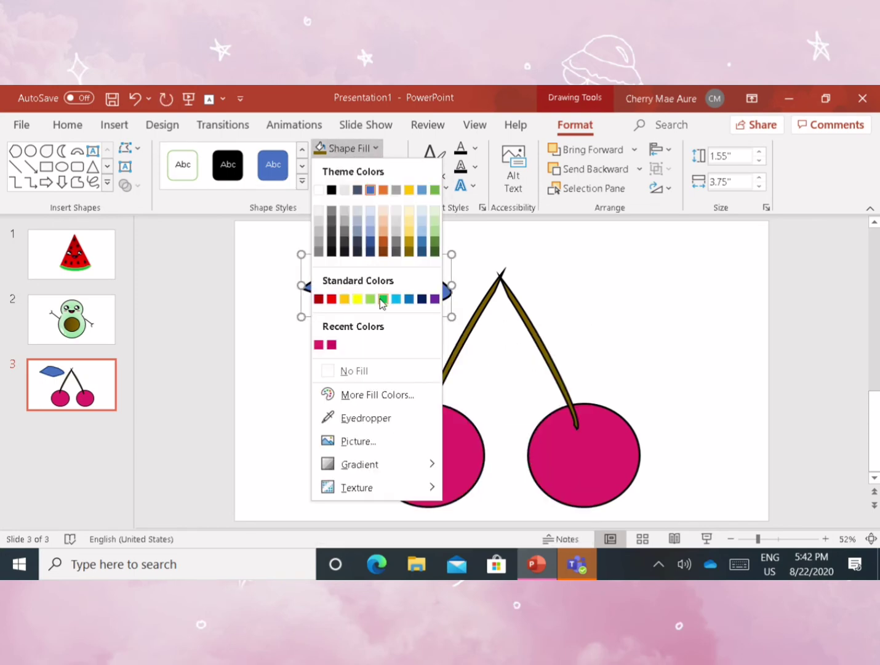
left_click(383, 298)
left_click(349, 148)
mouse_move(360, 464)
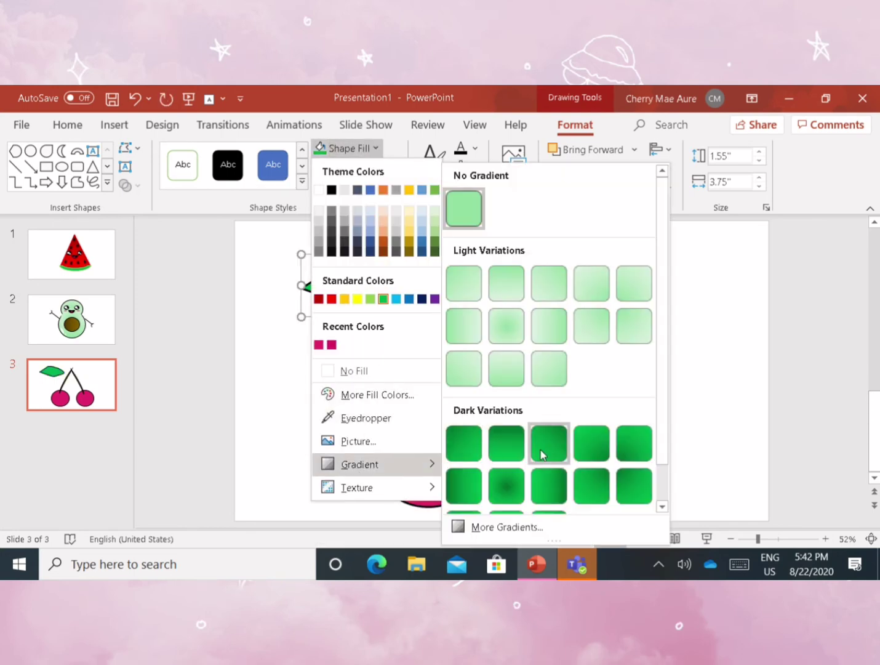
left_click(547, 441)
left_click_drag(392, 302, 450, 286)
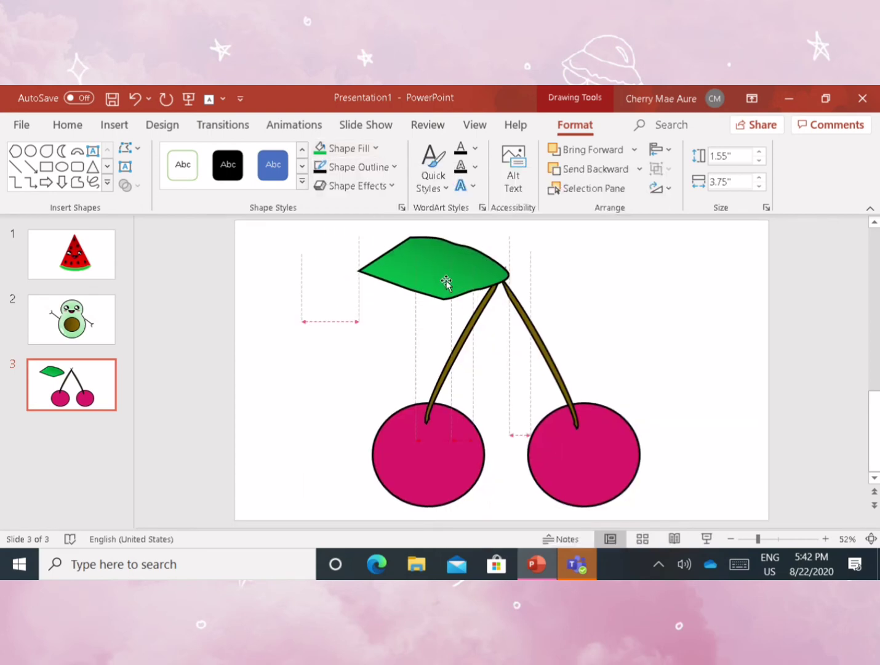
Refill the leaf with a custom bright green and a light green gradient variation.
left_click(351, 147)
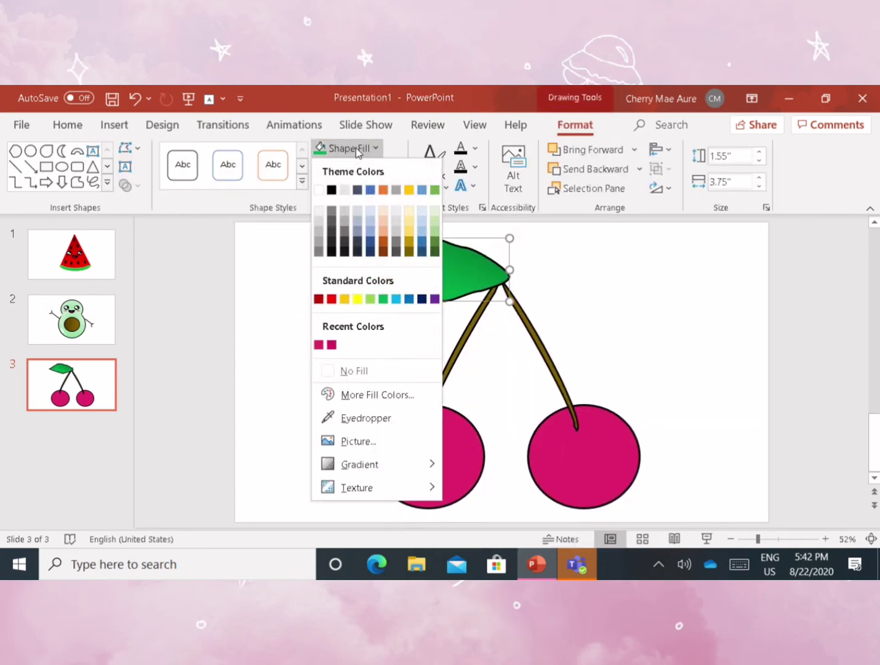
left_click(389, 396)
left_click(365, 271)
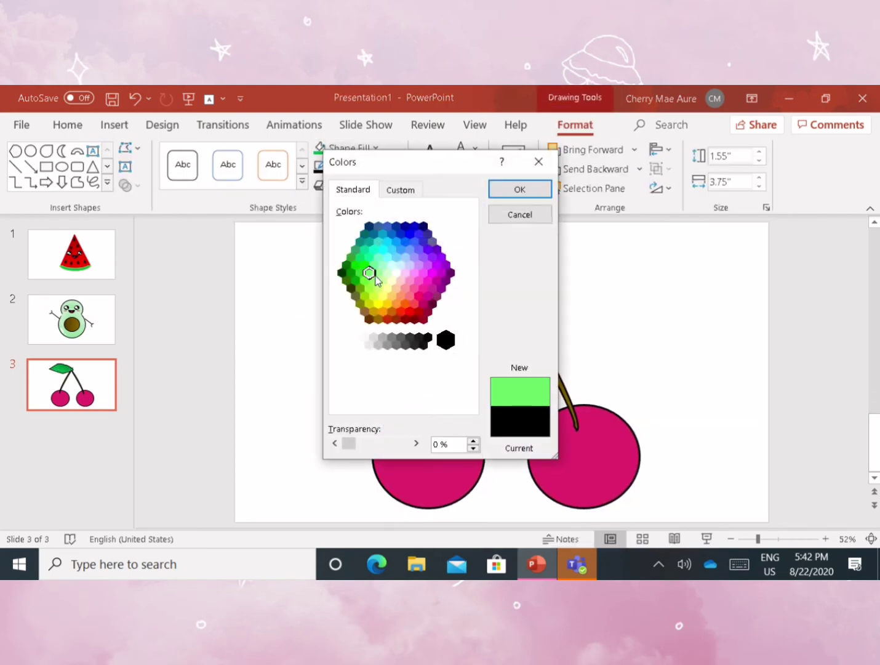
left_click(357, 281)
left_click(365, 265)
left_click(520, 189)
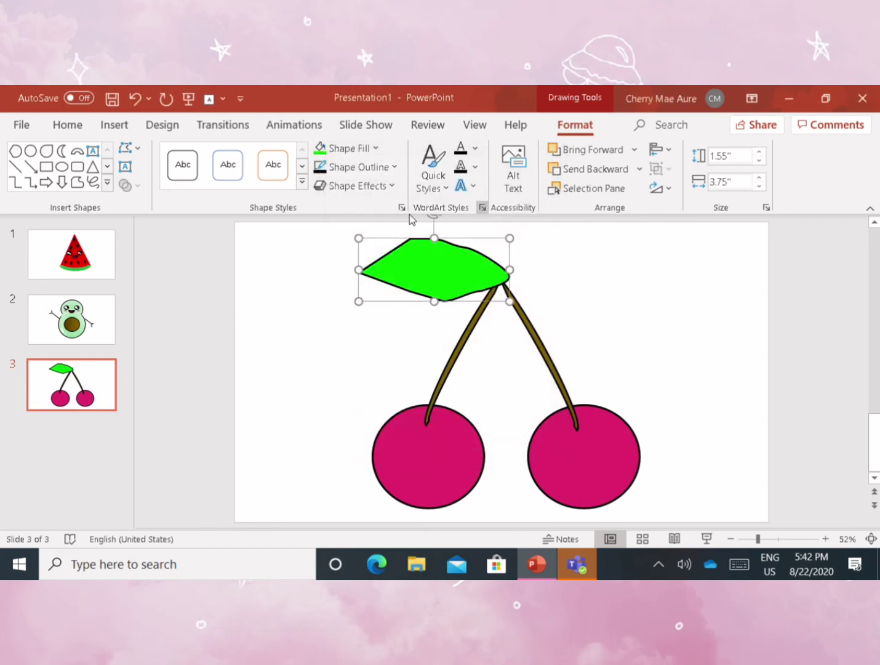
left_click(360, 149)
left_click(521, 370)
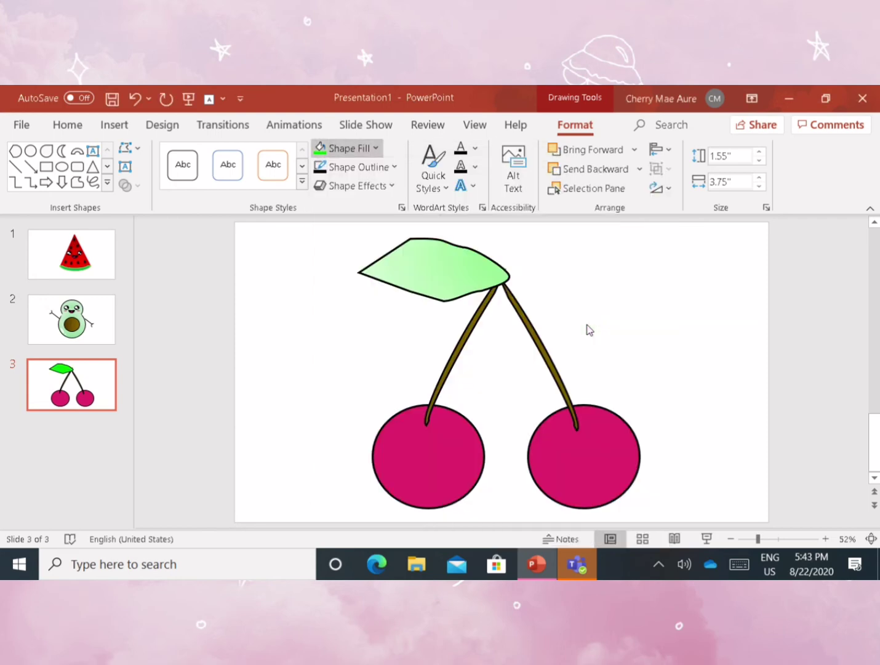
left_click(456, 290)
left_click(114, 126)
Scribble a central vein across the leaf and make it a black 3 pt line.
left_click(283, 173)
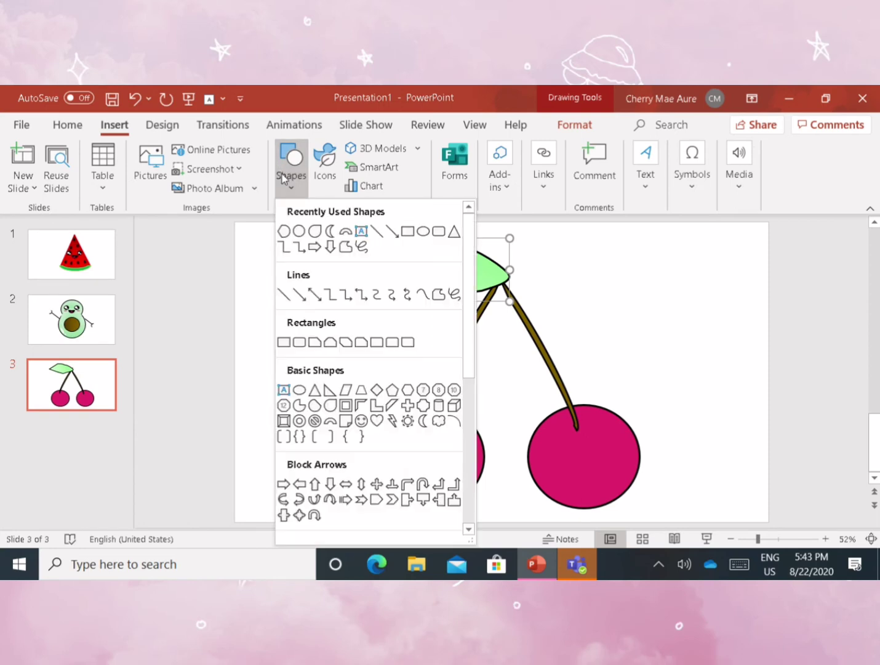
left_click(331, 391)
left_click_drag(407, 260, 491, 273)
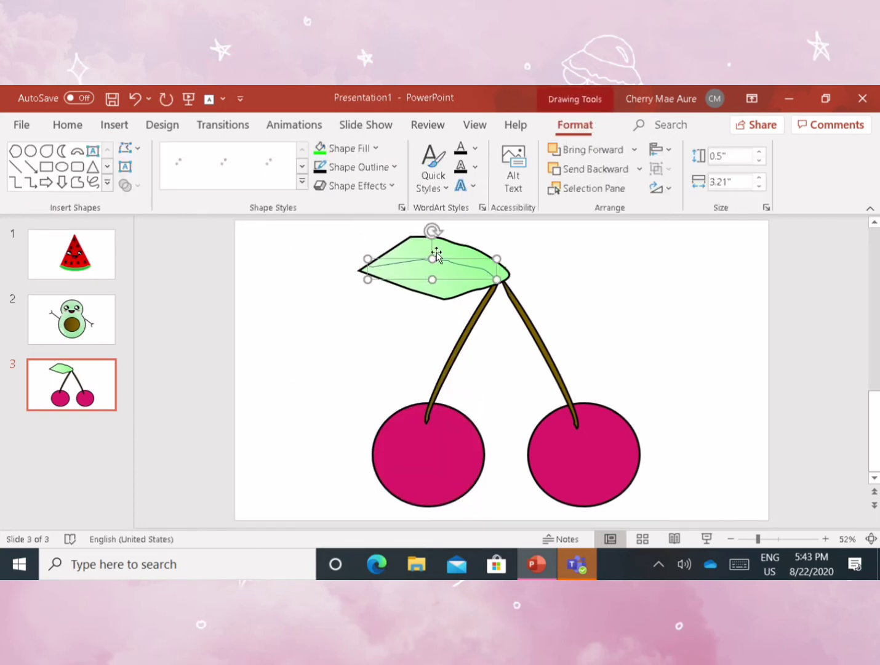
left_click(303, 184)
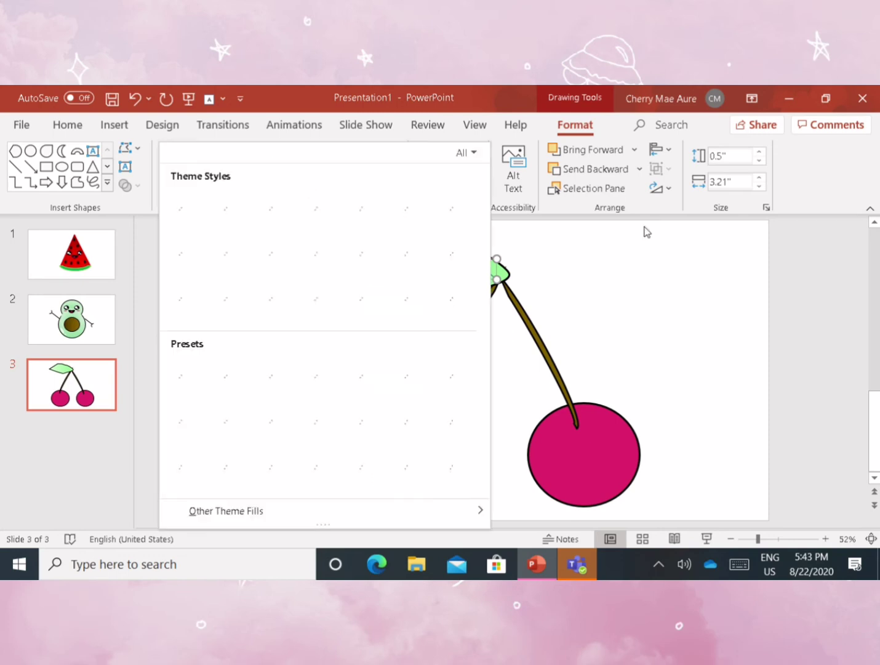
left_click(645, 234)
left_click(359, 167)
left_click(509, 461)
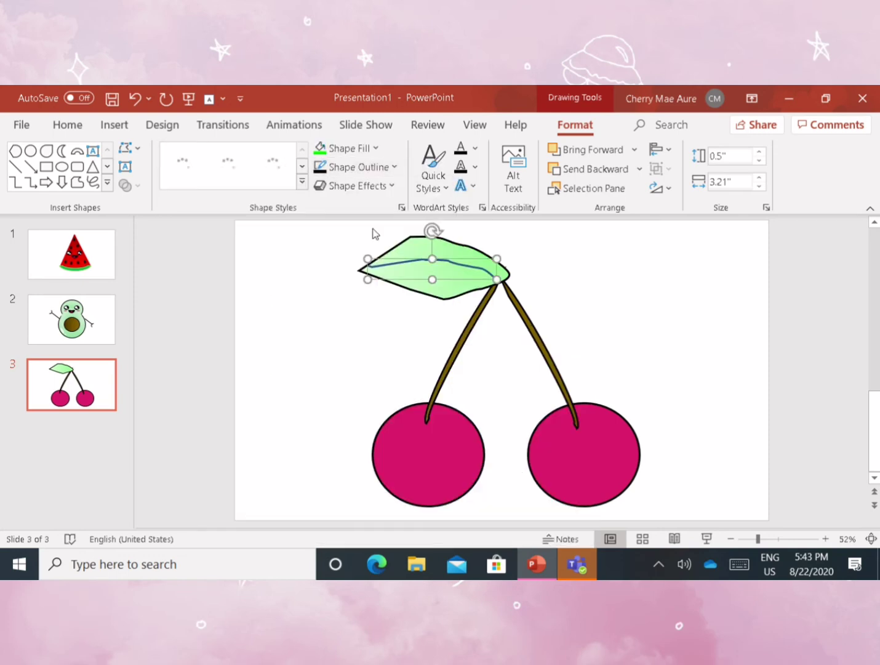
left_click(359, 167)
left_click(332, 209)
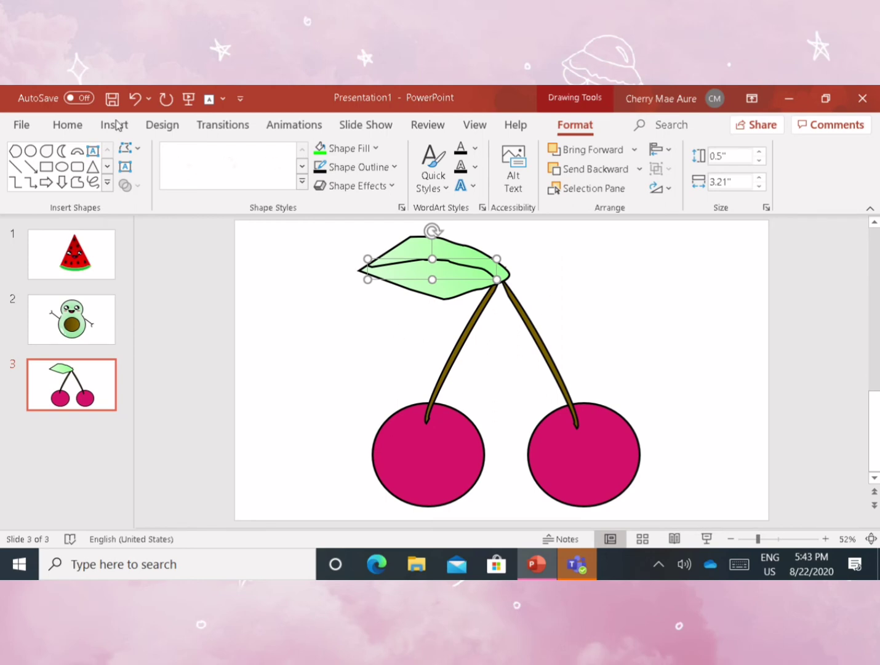
left_click(276, 249)
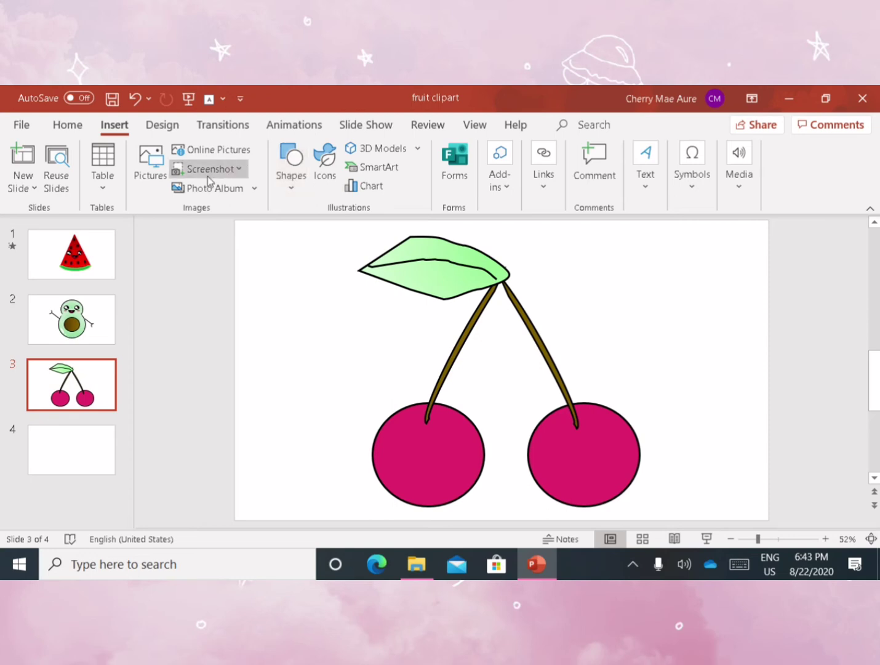
Scribble a small side vein on the leaf with a black line style and nudge it into place.
left_click(284, 179)
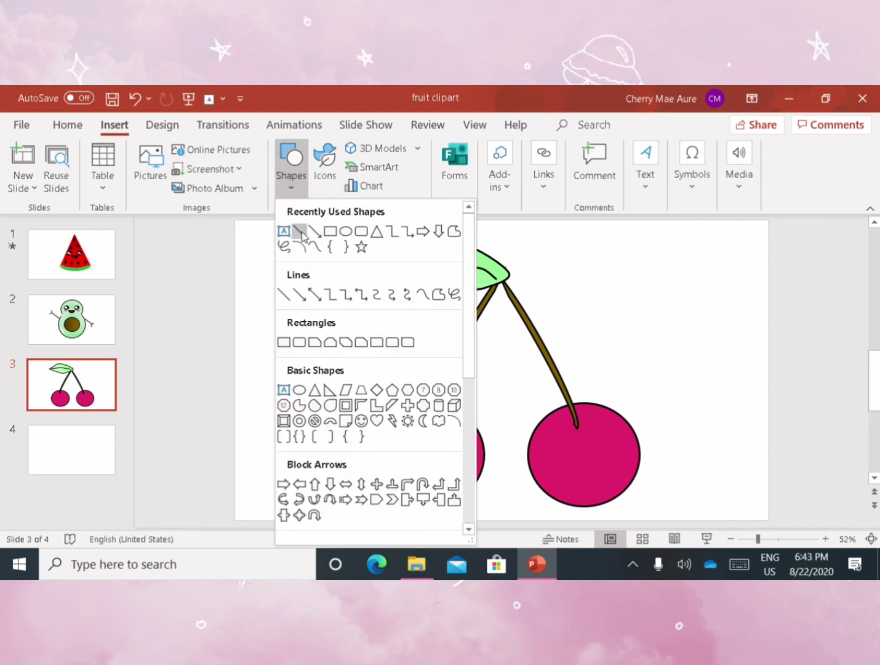
left_click(284, 247)
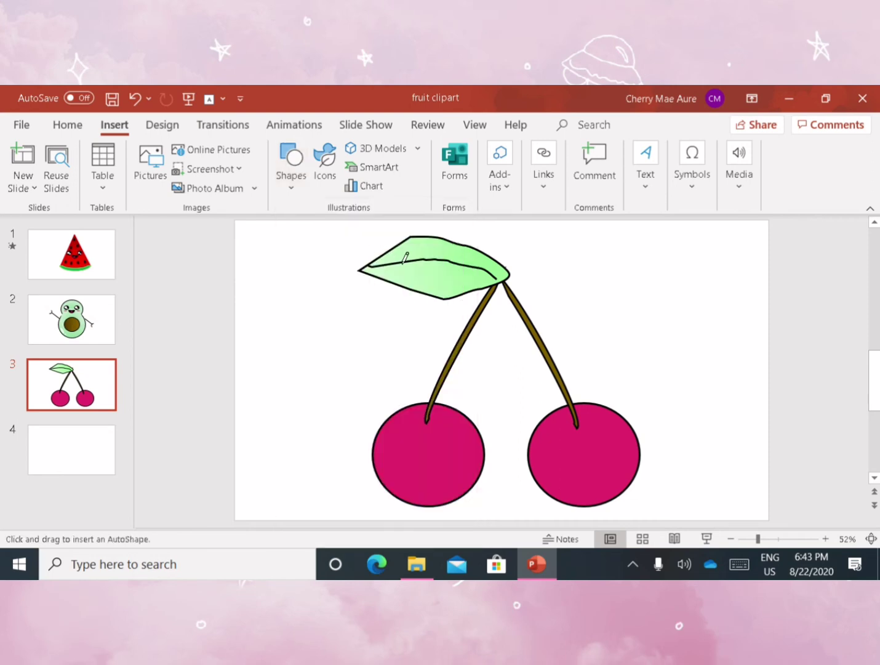
left_click_drag(404, 263, 388, 275)
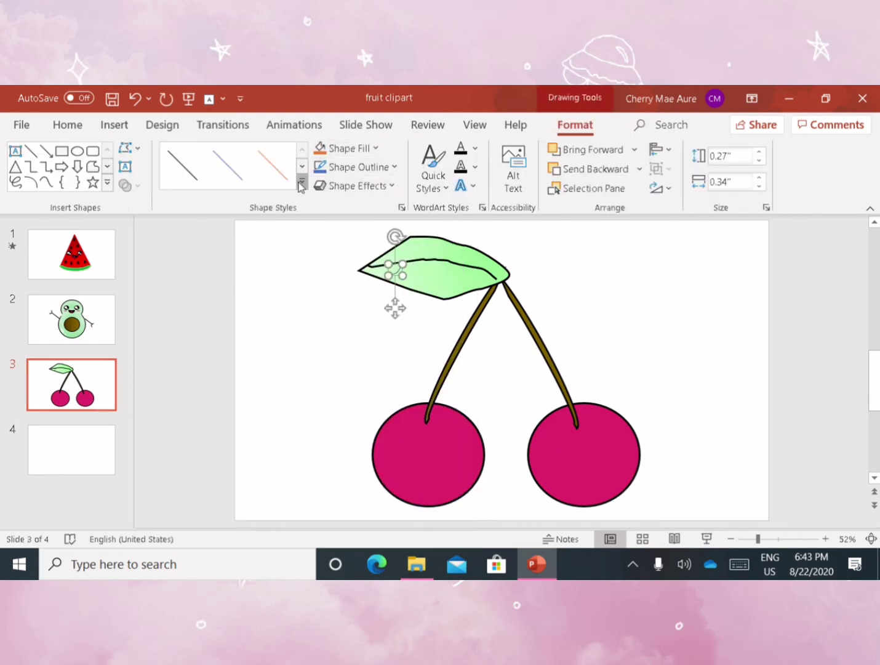
left_click(302, 183)
left_click(183, 302)
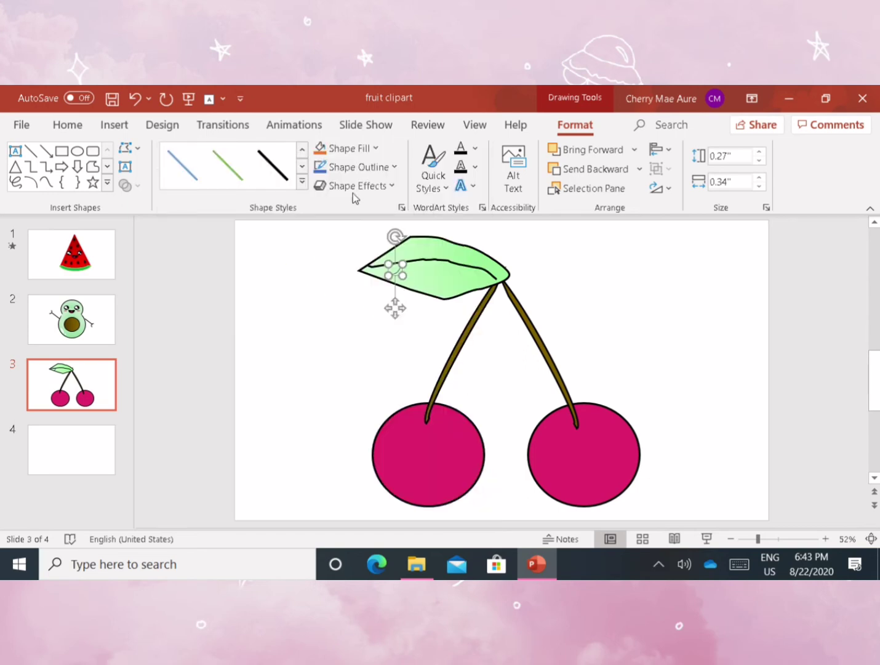
left_click(615, 280)
left_click(398, 274)
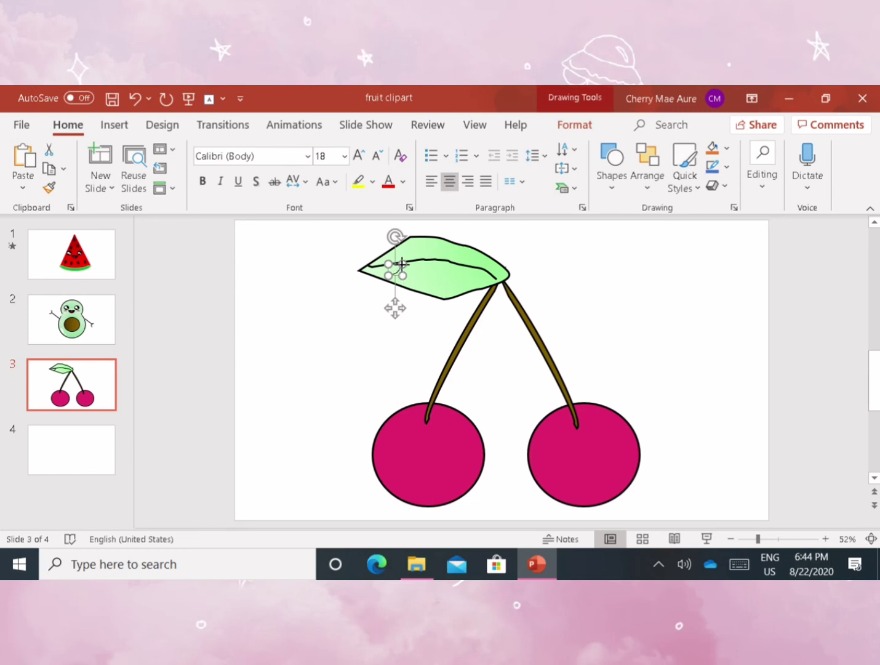
left_click_drag(399, 266, 402, 262)
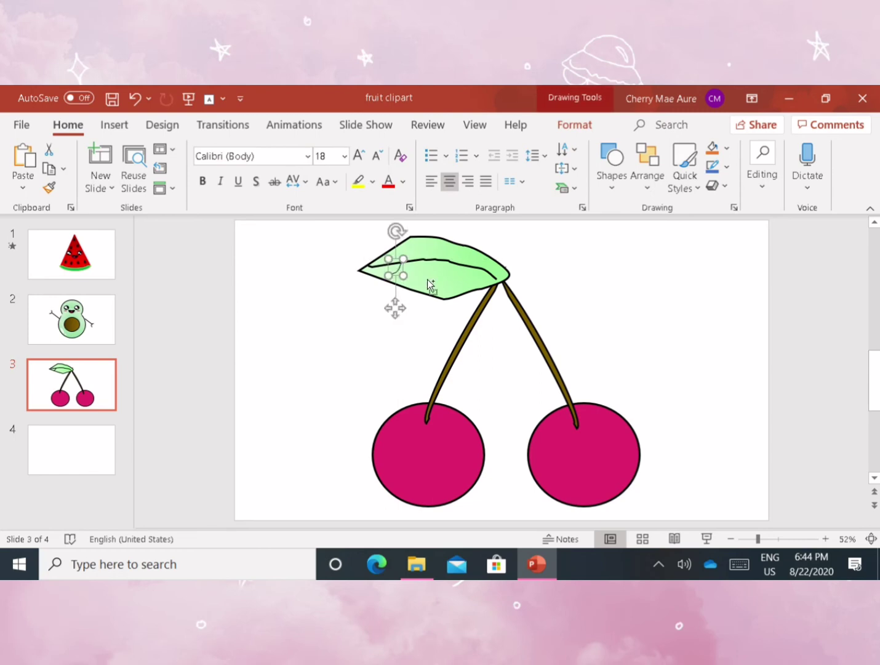
Paste a copy of the side vein and position it further along the leaf.
left_click_drag(405, 271, 426, 271)
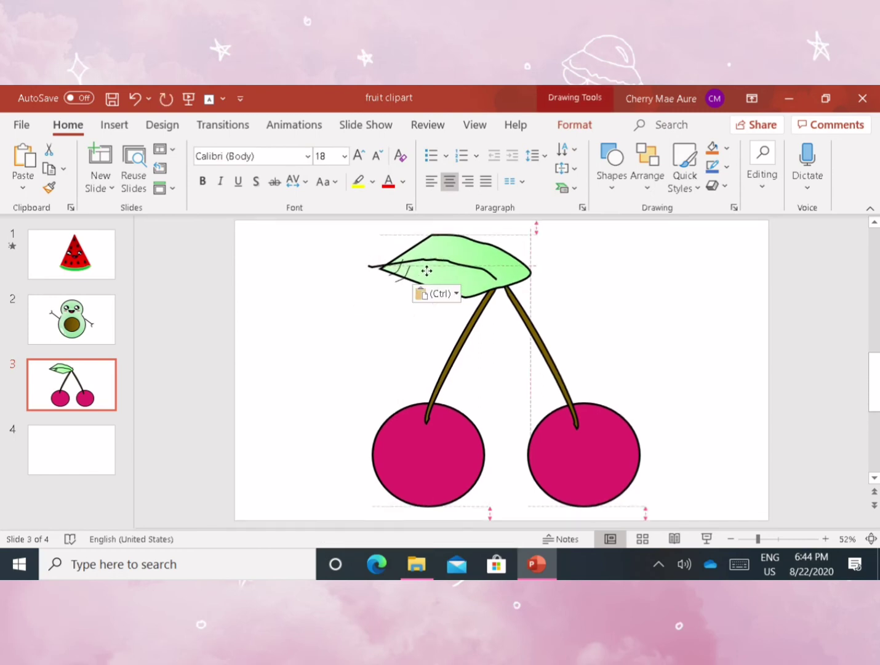
key("ctrl+z")
key("ctrl+z")
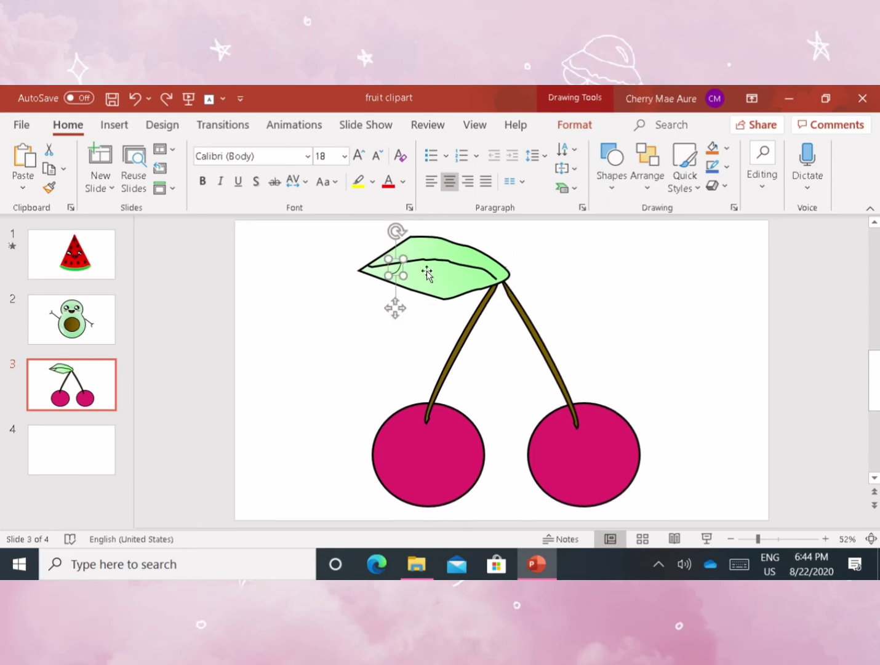
key("ctrl+v")
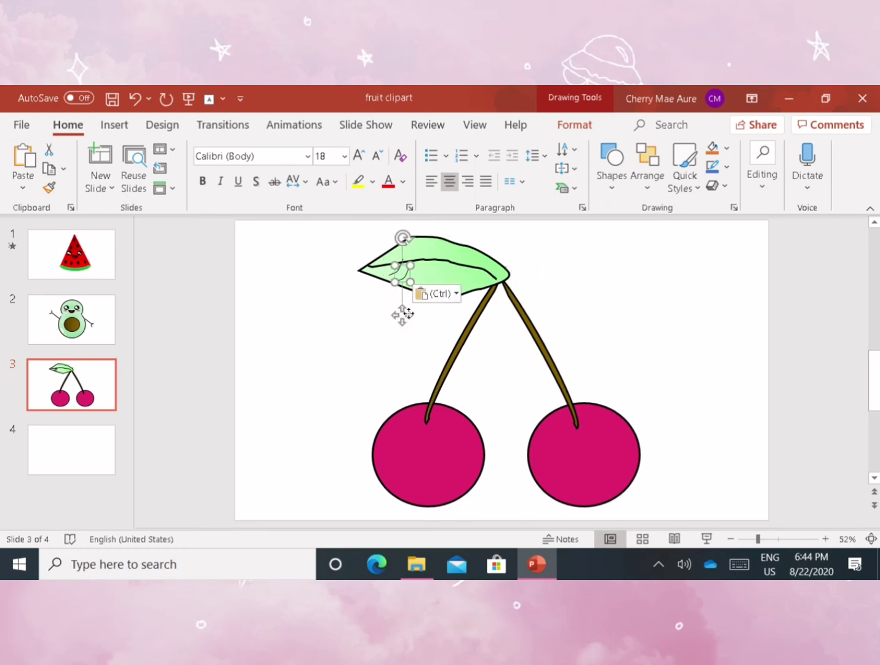
left_click_drag(403, 314, 426, 315)
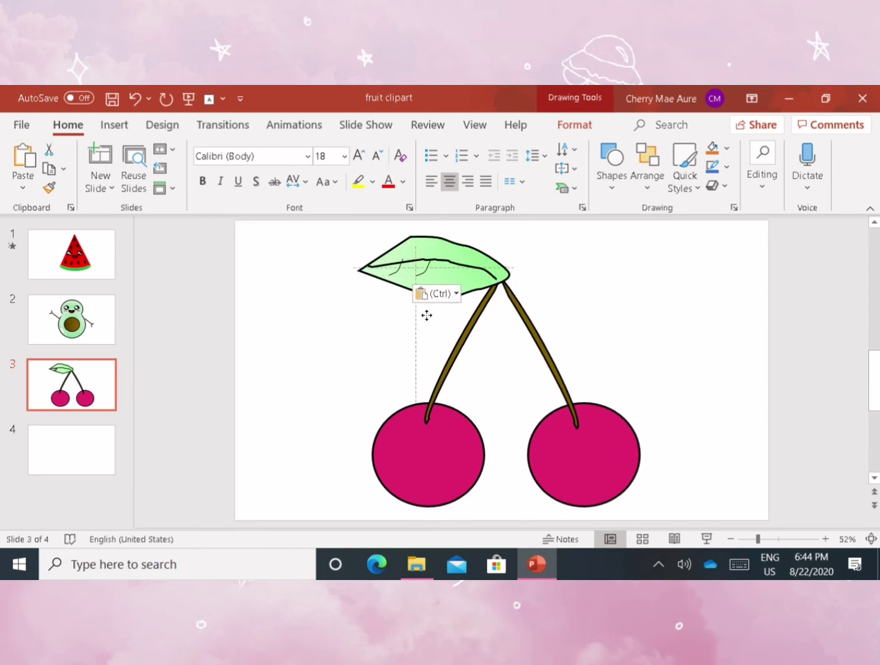
left_click_drag(426, 316, 396, 313)
left_click(399, 269)
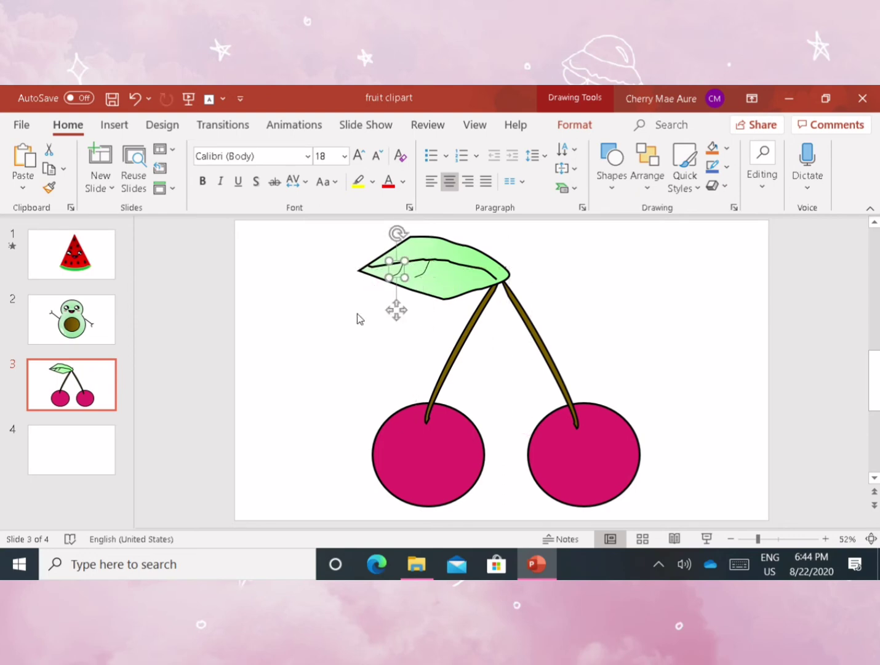
Paste two more side-vein copies and place them further right along the leaf.
left_click(425, 277)
key("ctrl+v")
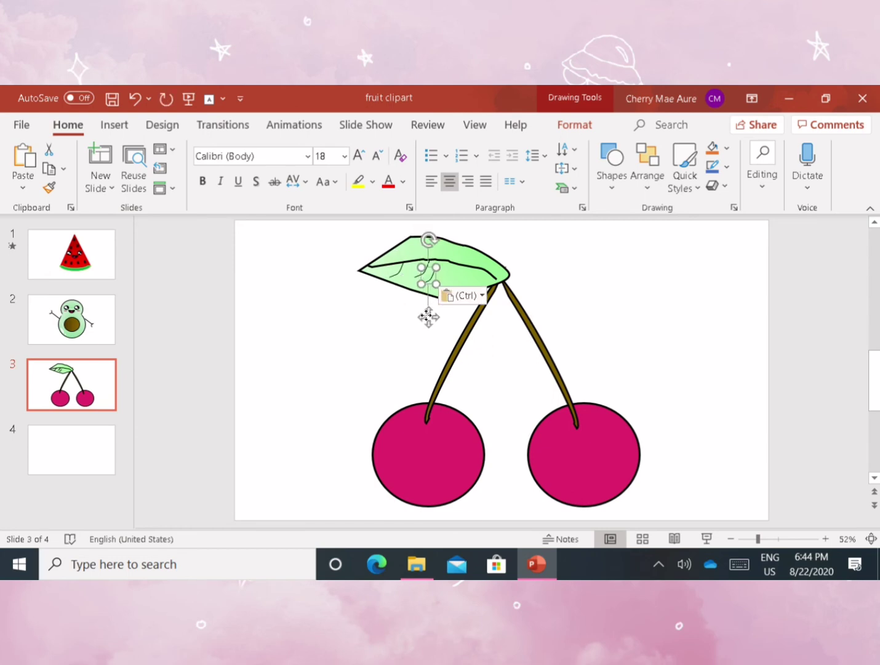
mouse_move(427, 317)
left_mouse_down()
mouse_move(446, 313)
mouse_move(429, 285)
mouse_move(437, 281)
left_mouse_up()
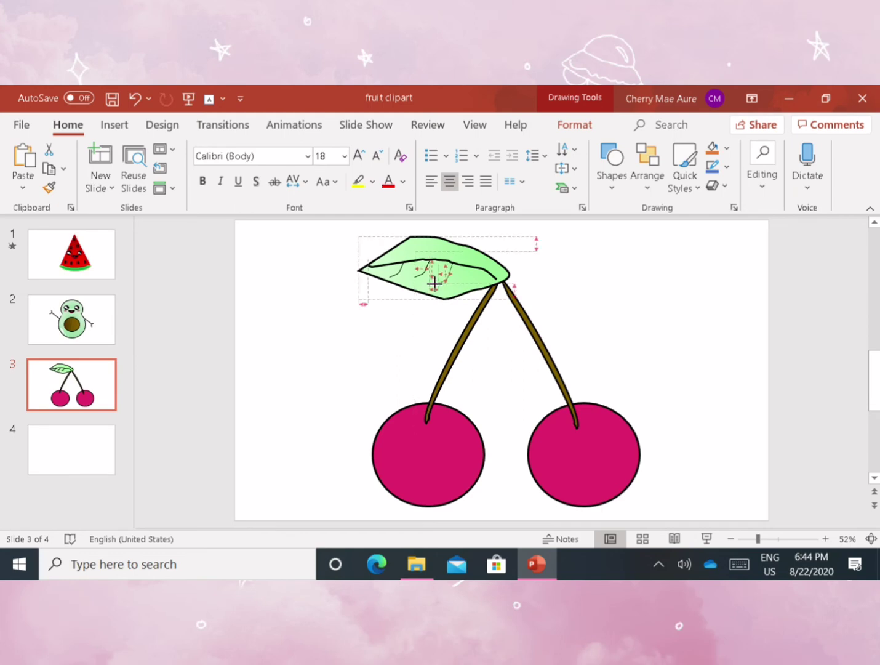
left_click(390, 289)
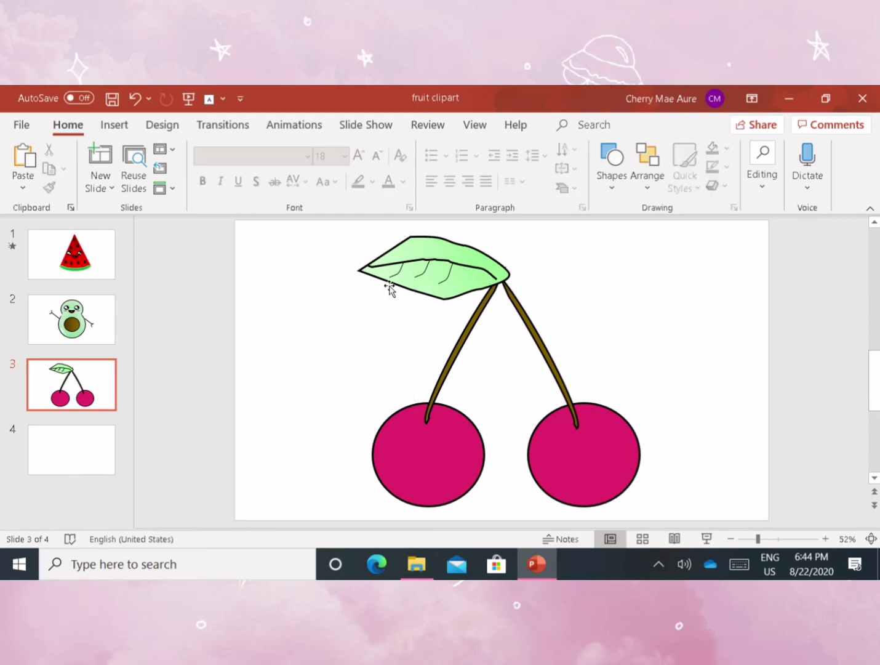
left_click(424, 268)
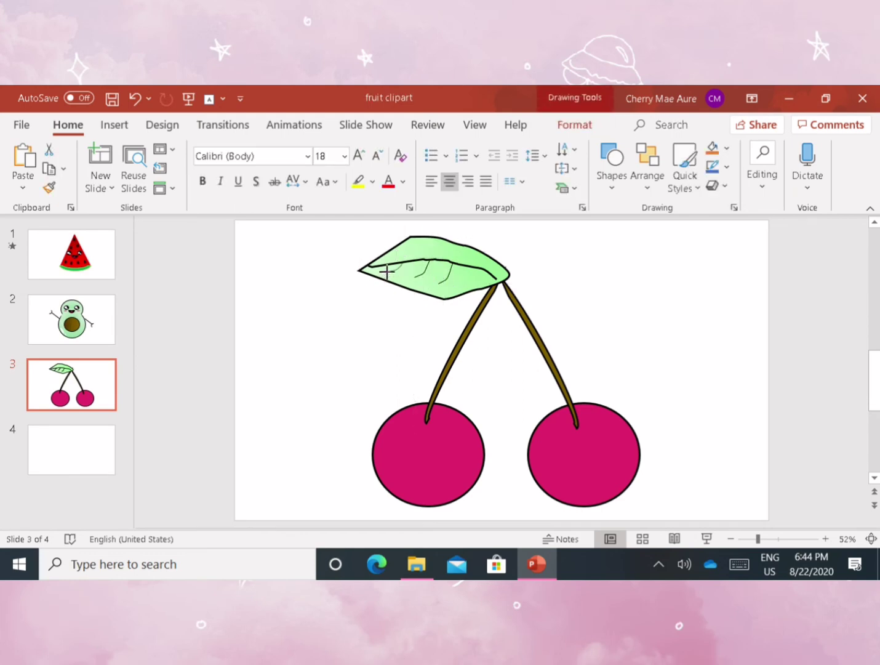
left_click_drag(388, 276, 393, 269)
left_click(339, 277)
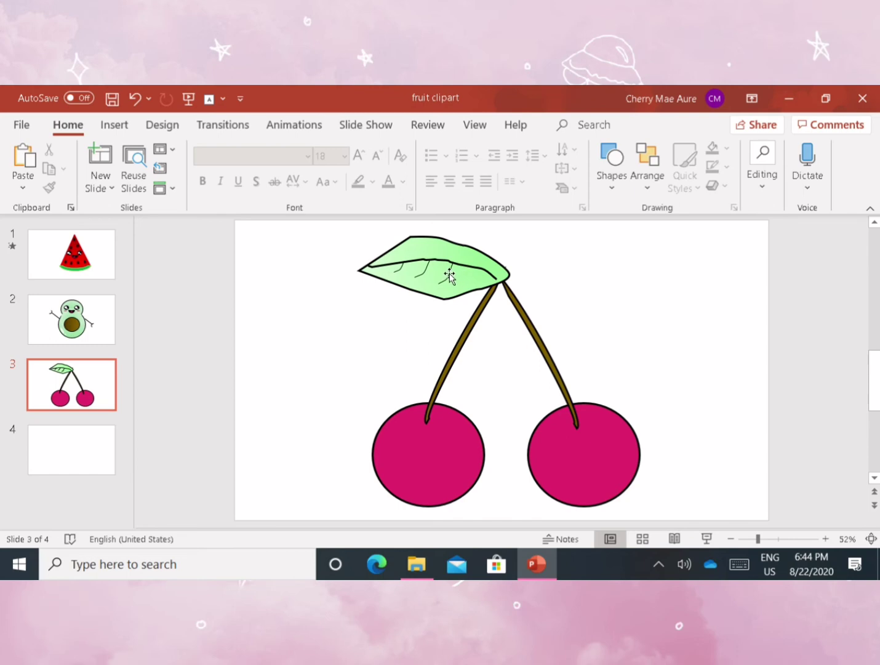
key("ctrl+v")
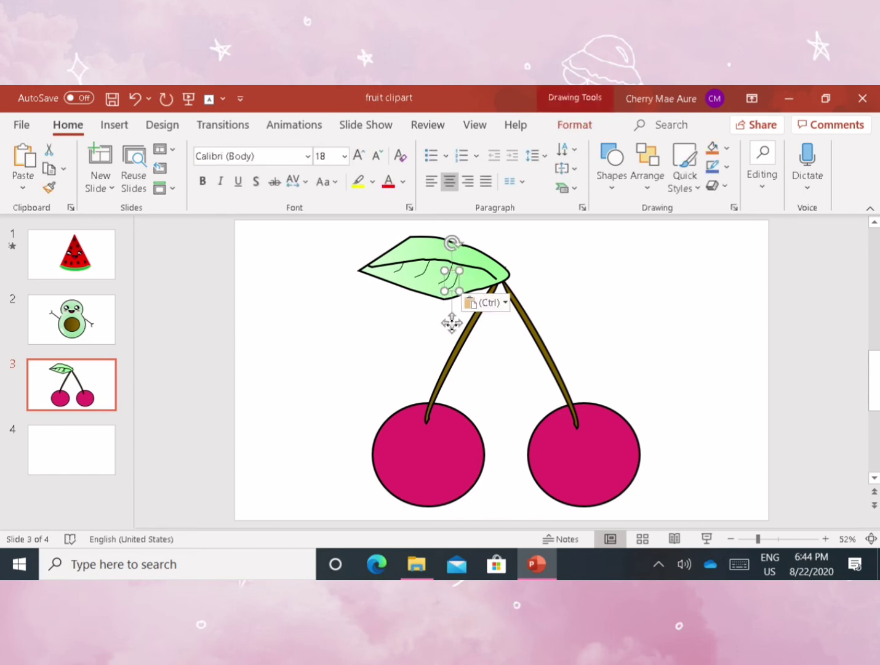
mouse_move(452, 323)
left_mouse_down()
mouse_move(469, 318)
mouse_move(469, 283)
left_mouse_up()
left_click(595, 259)
left_click(473, 279)
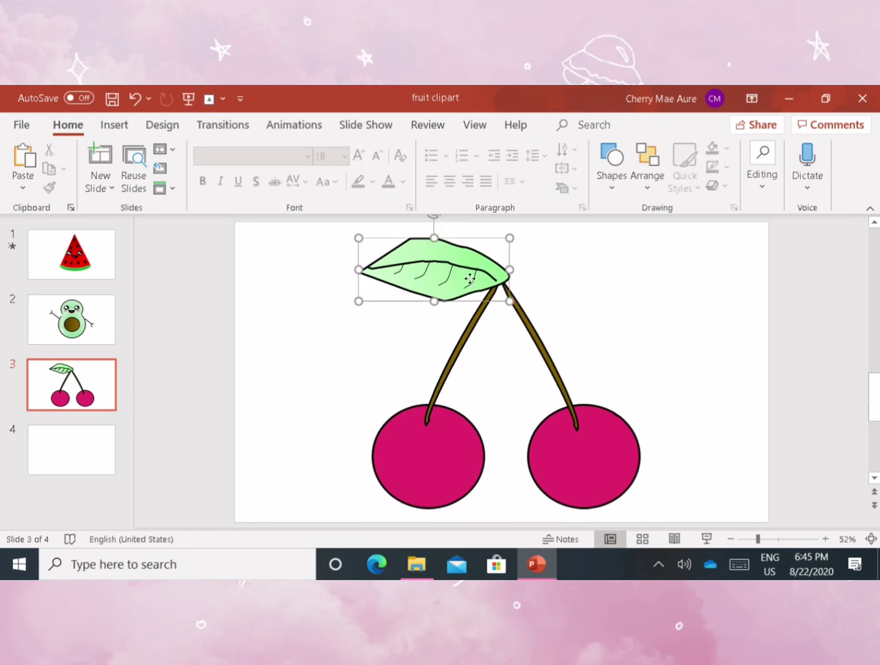
Paste another vein copy, rotate it to a new angle, and place it near the leaf's middle.
left_click(672, 266)
key("ctrl+z")
key("ctrl+v")
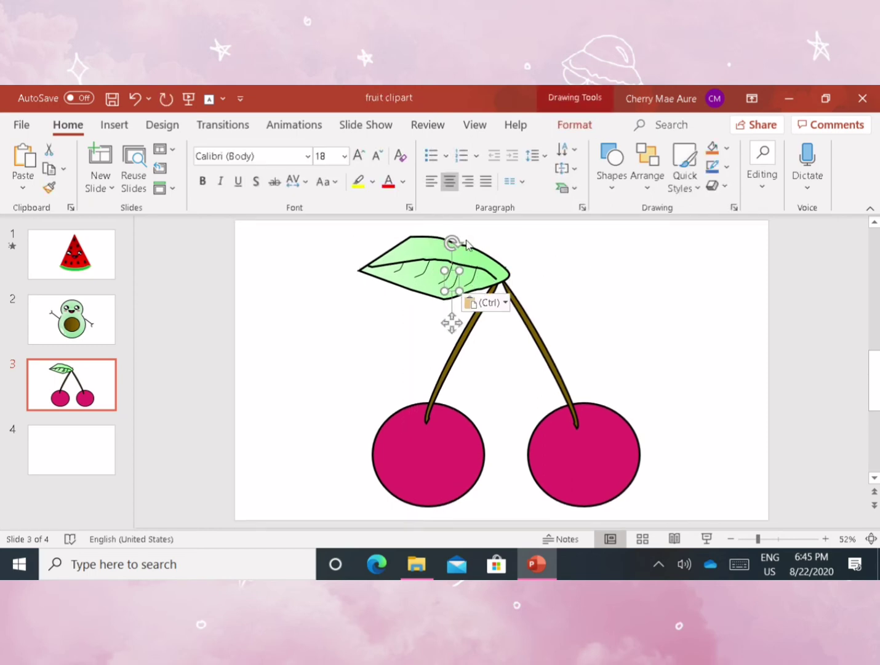
left_click_drag(453, 243, 435, 241)
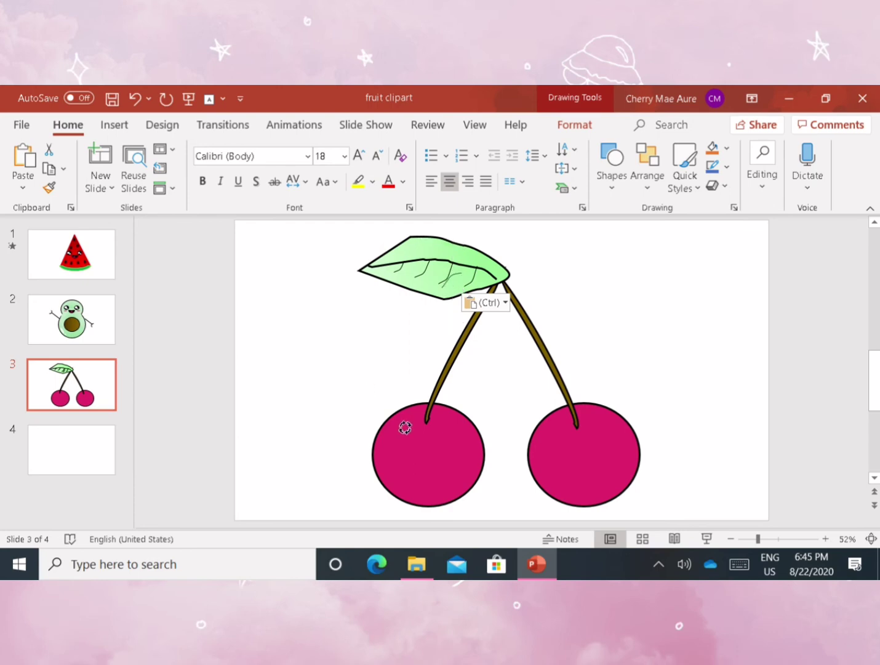
left_click_drag(405, 427, 421, 404)
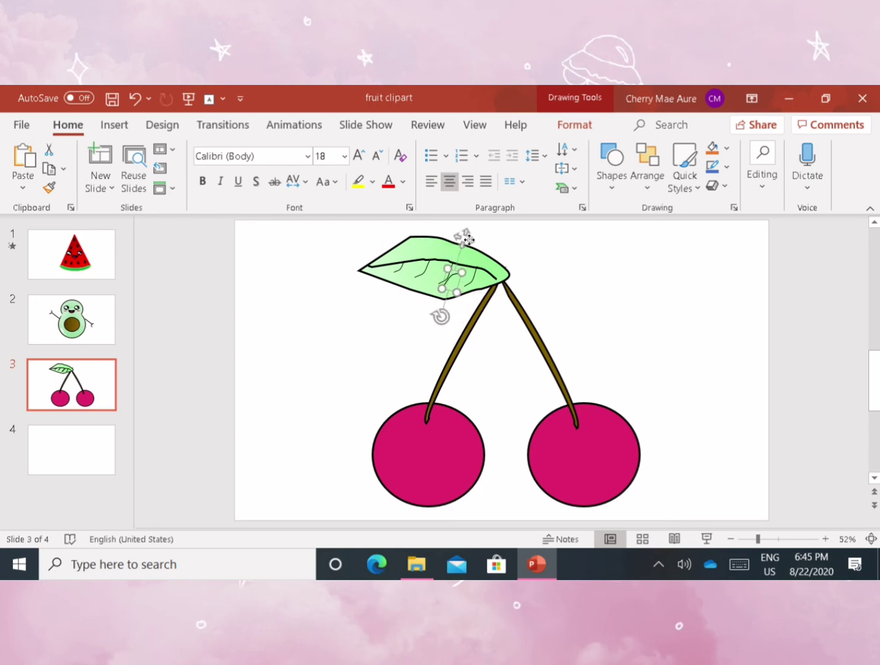
mouse_move(468, 242)
left_mouse_down()
mouse_move(432, 213)
mouse_move(452, 259)
mouse_move(449, 237)
mouse_move(417, 232)
left_mouse_up()
key("Escape")
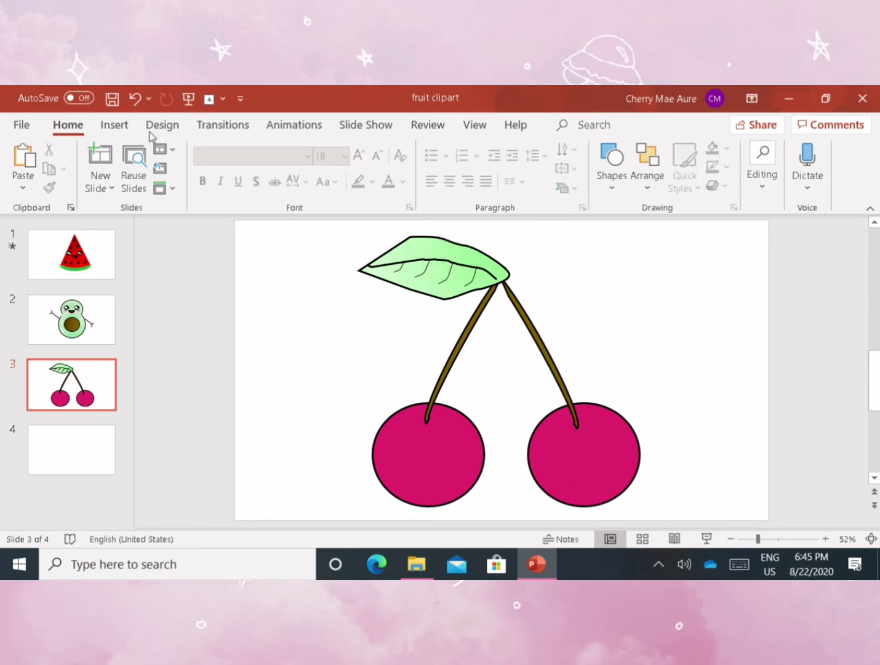
Scribble another small vein on the leaf and give it a thick black line style.
left_click(126, 129)
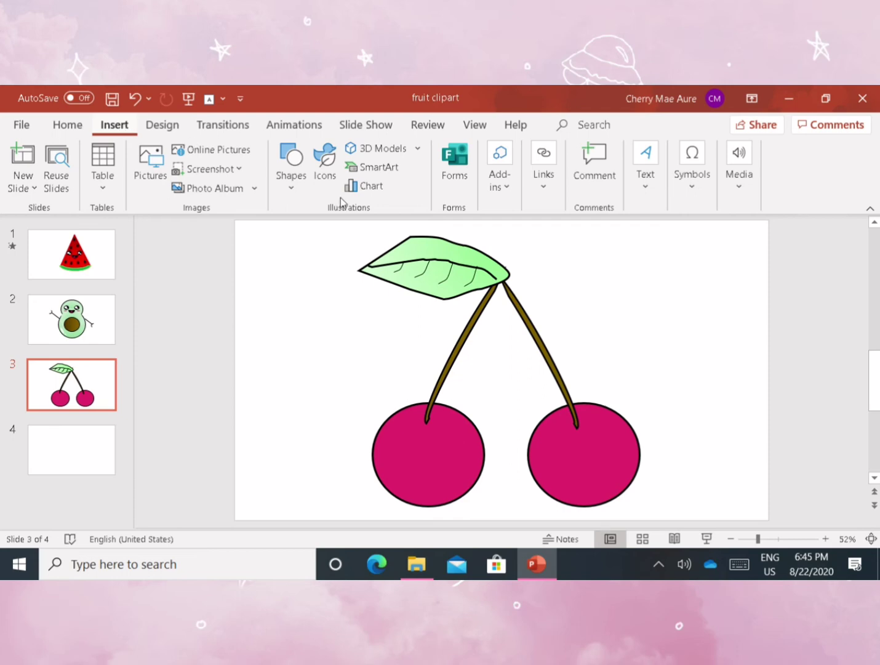
left_click(300, 177)
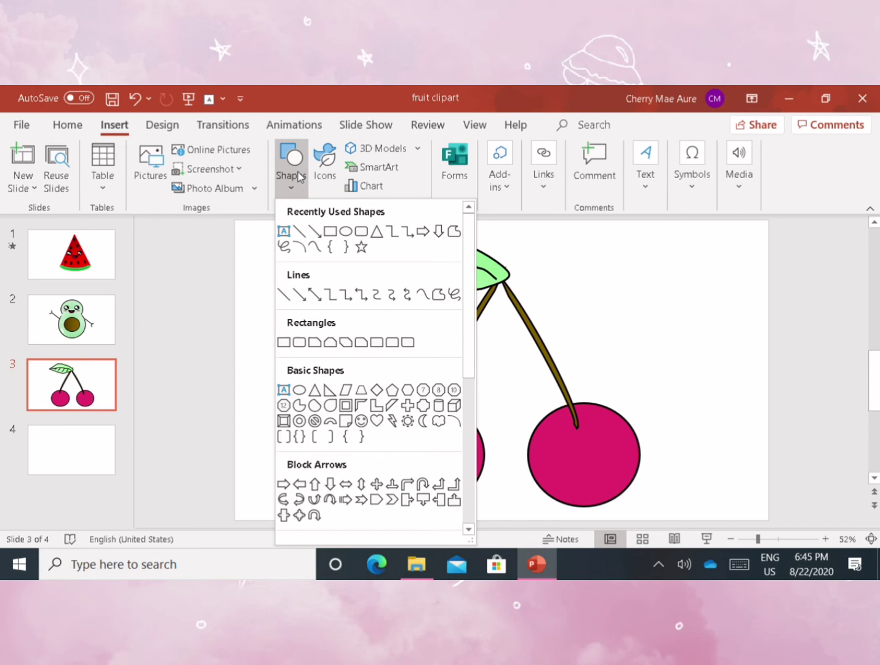
left_click(284, 248)
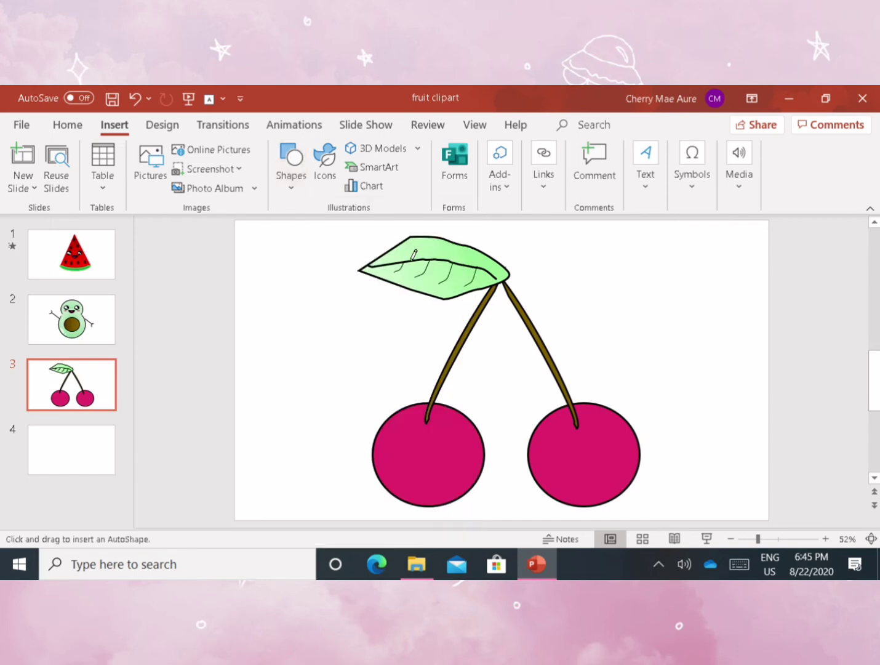
left_click_drag(407, 252, 400, 255)
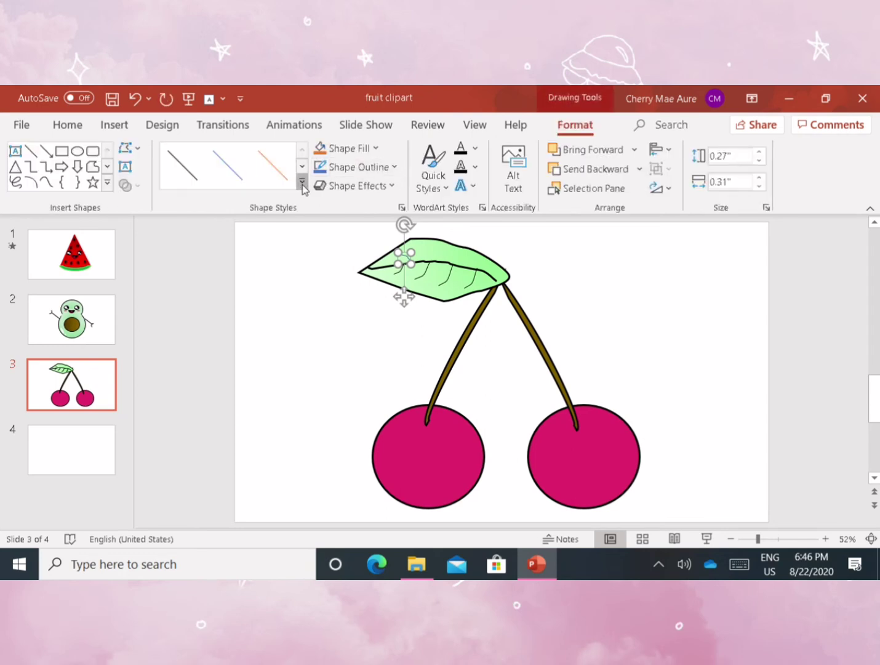
left_click(303, 188)
left_click(192, 298)
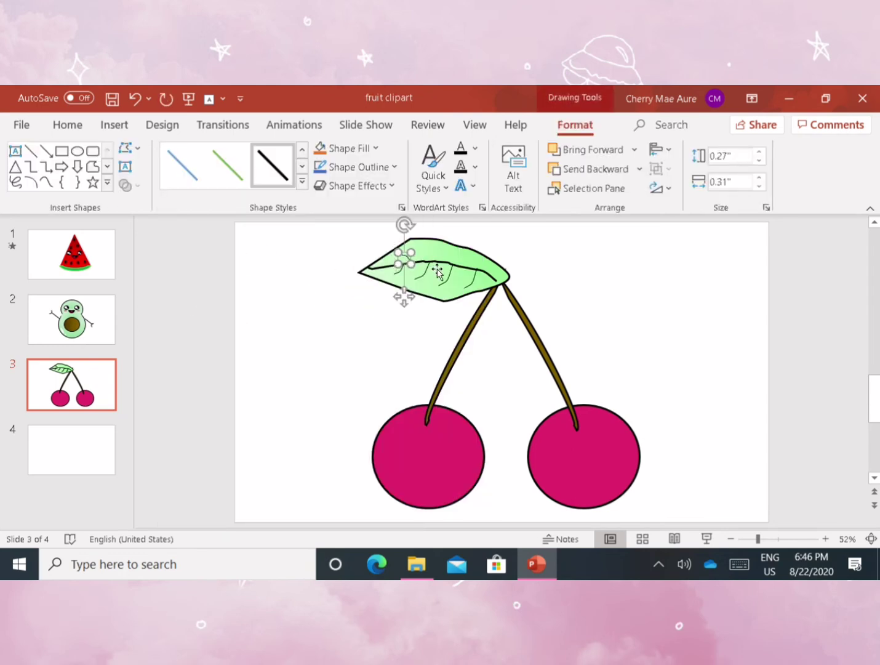
Paste two copies of the vein along the leaf, then select the leaf and all its veins.
key("ctrl+v")
mouse_move(404, 296)
left_mouse_down()
mouse_move(429, 294)
mouse_move(408, 306)
mouse_move(452, 301)
left_mouse_up()
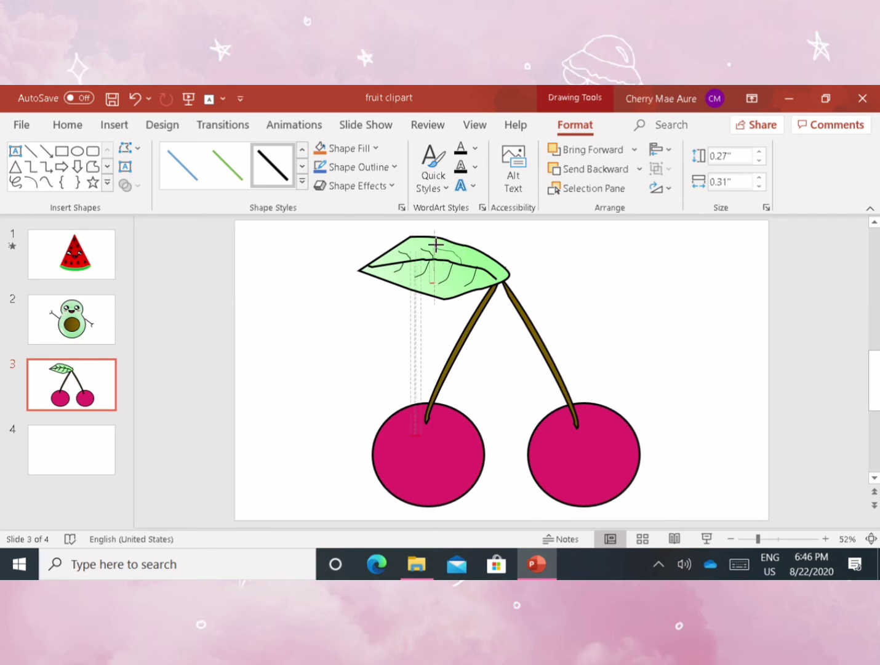
left_click_drag(448, 245, 463, 244)
key("ctrl+v")
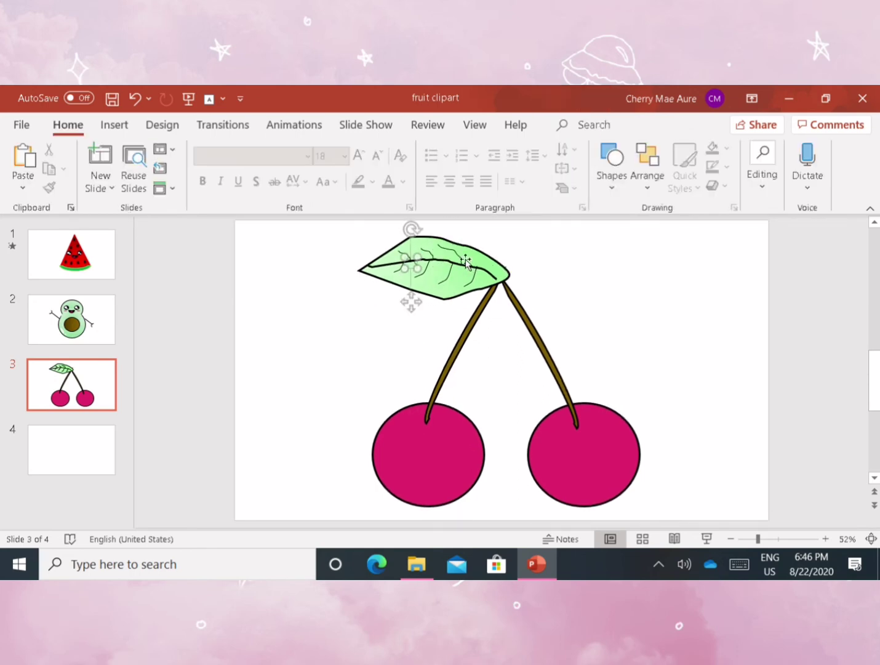
left_click_drag(411, 301, 478, 301)
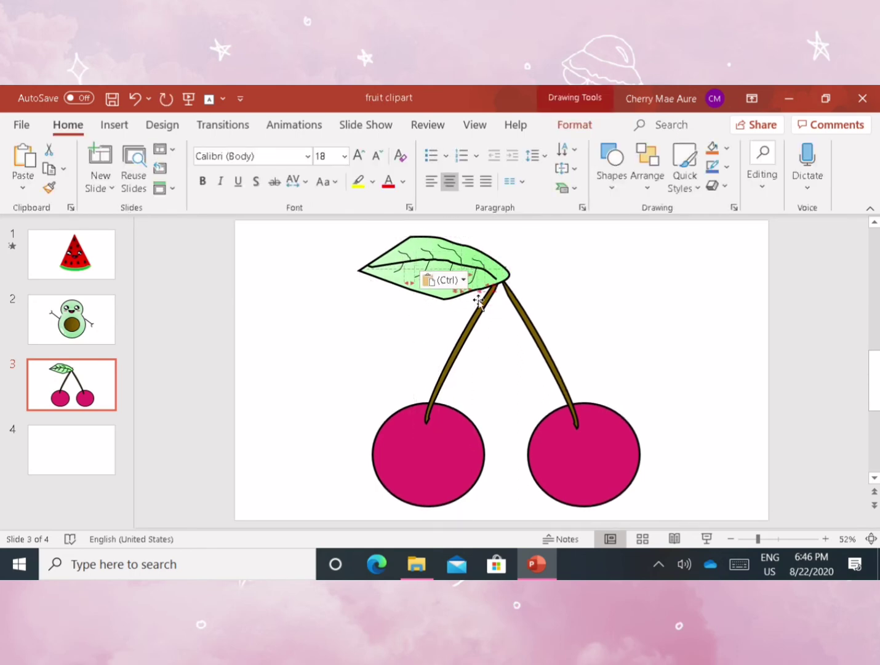
left_click(553, 266)
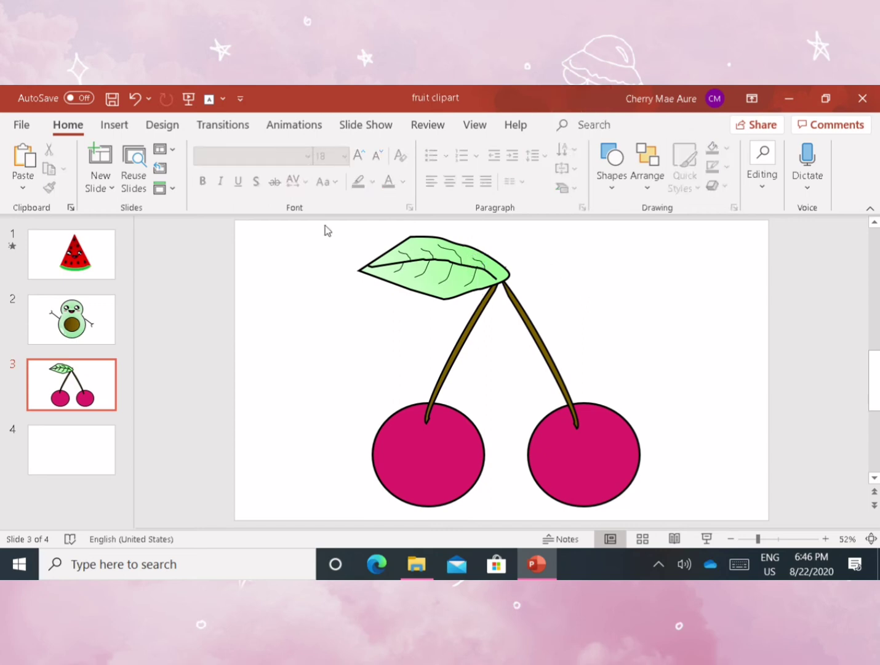
mouse_move(324, 224)
left_mouse_down()
mouse_move(525, 274)
mouse_move(525, 293)
left_mouse_up()
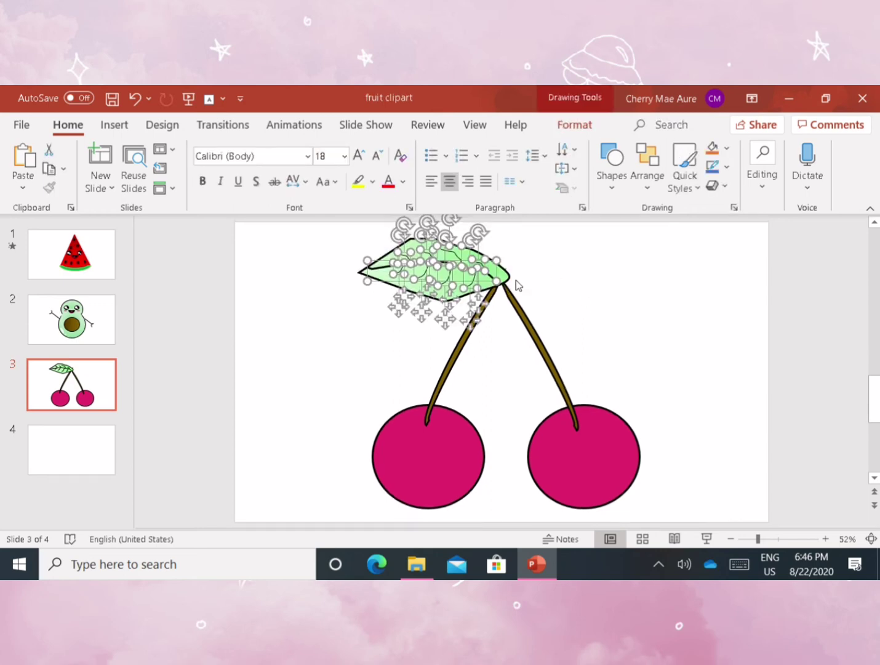
key("ctrl+g")
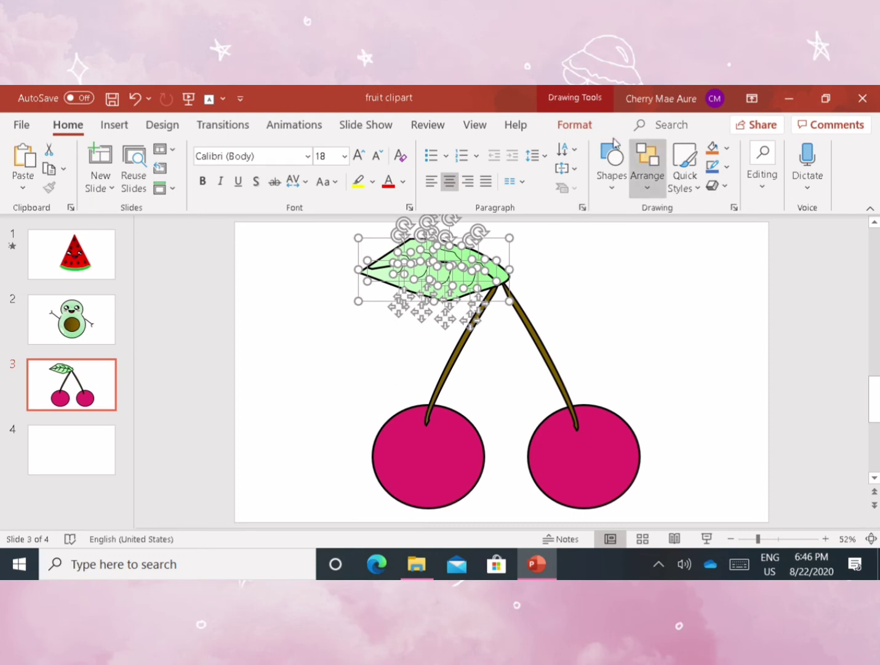
left_click(572, 125)
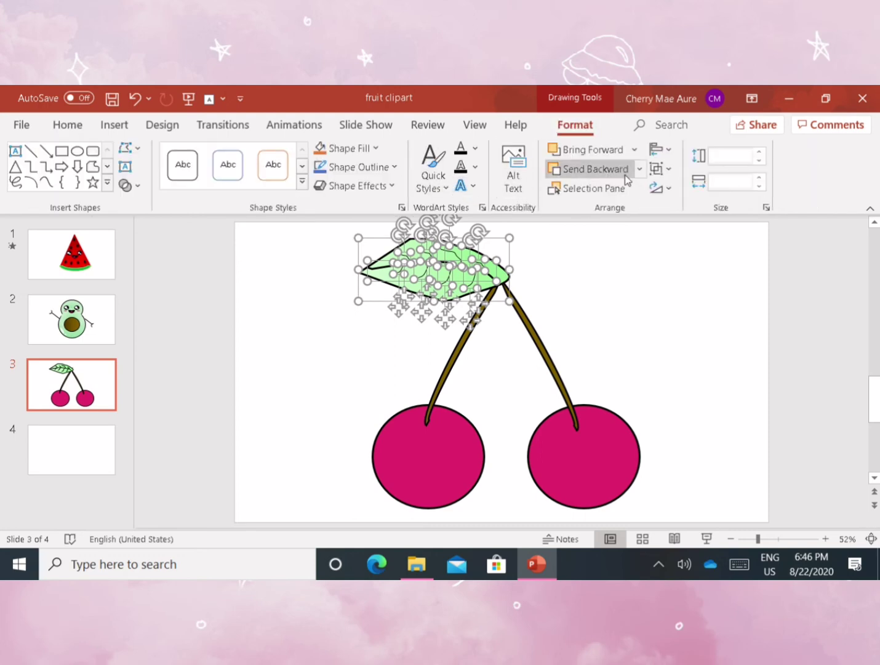
Group the leaf with its veins, paste a copy to its right, and flip the copy vertically.
left_click(664, 176)
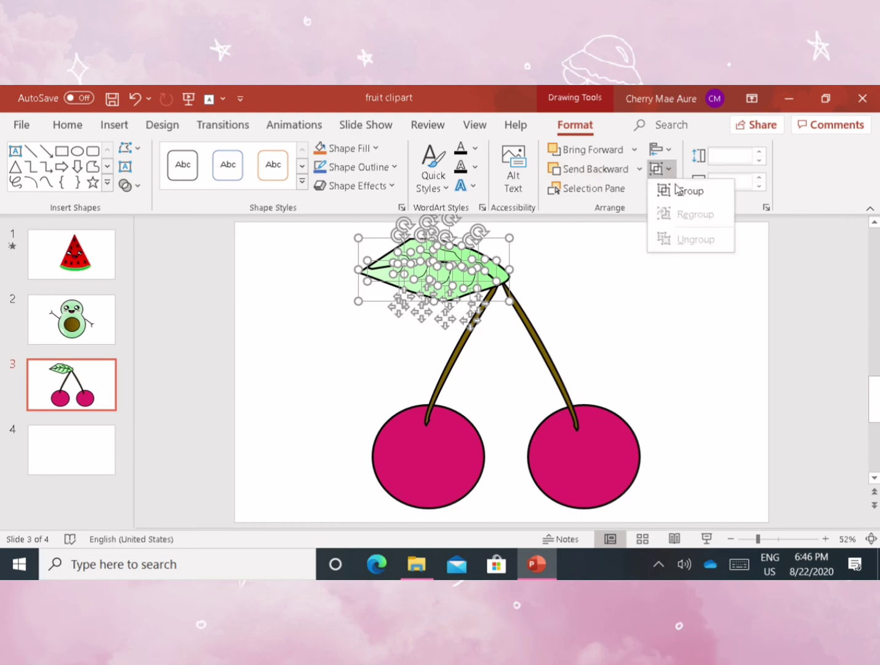
left_click(678, 190)
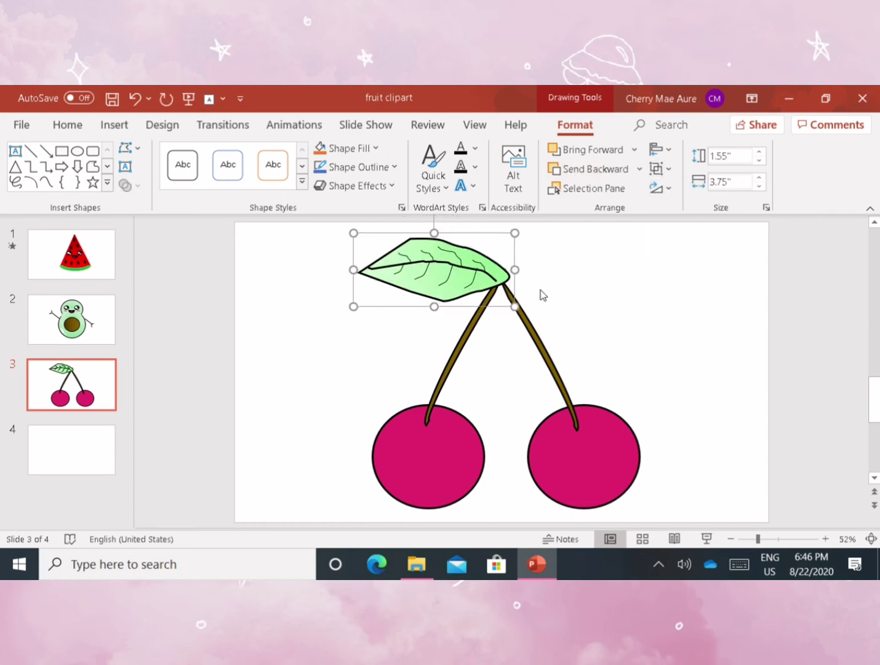
key("ctrl+v")
left_click_drag(434, 271, 570, 274)
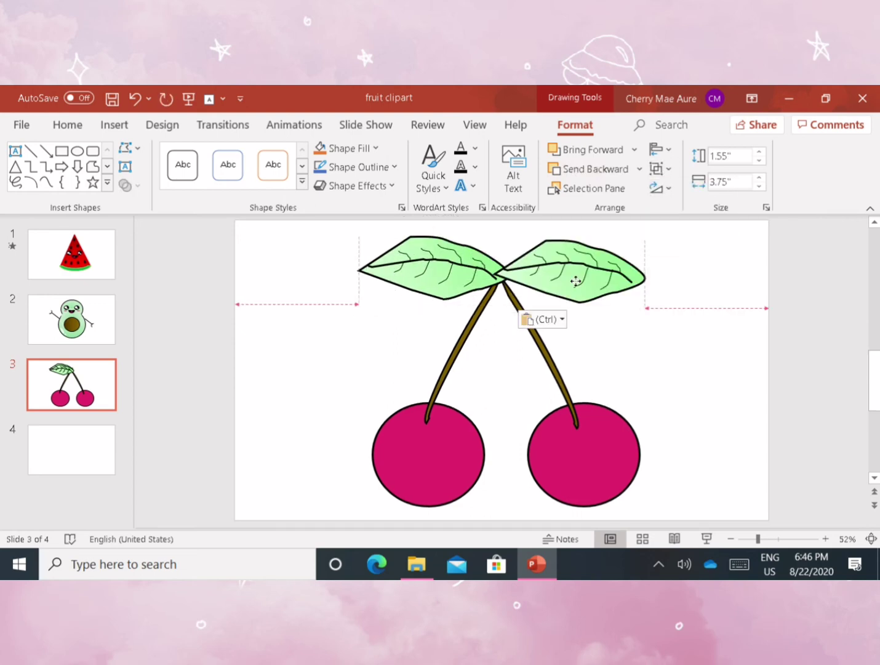
left_click(662, 176)
left_click(662, 175)
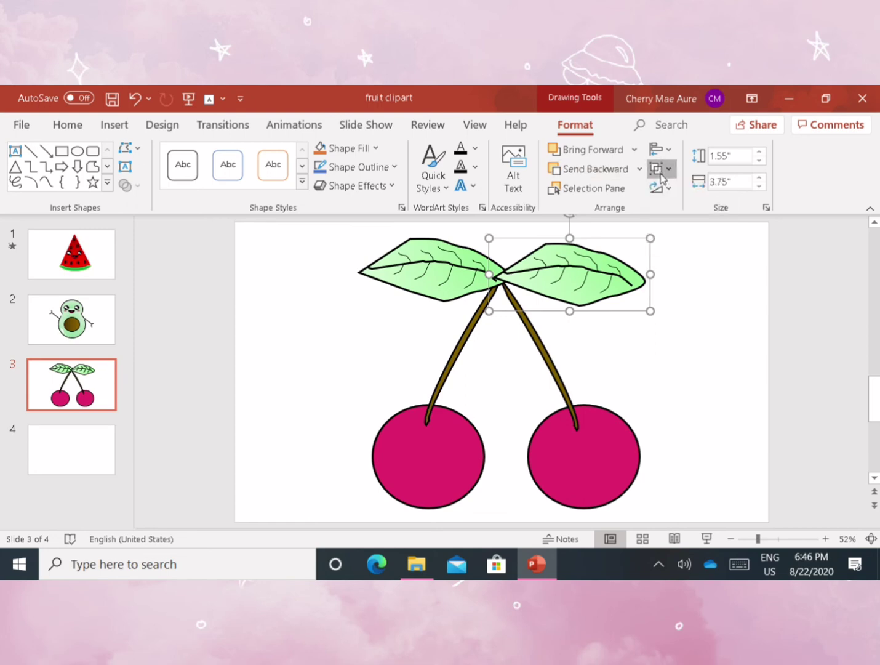
left_click(671, 191)
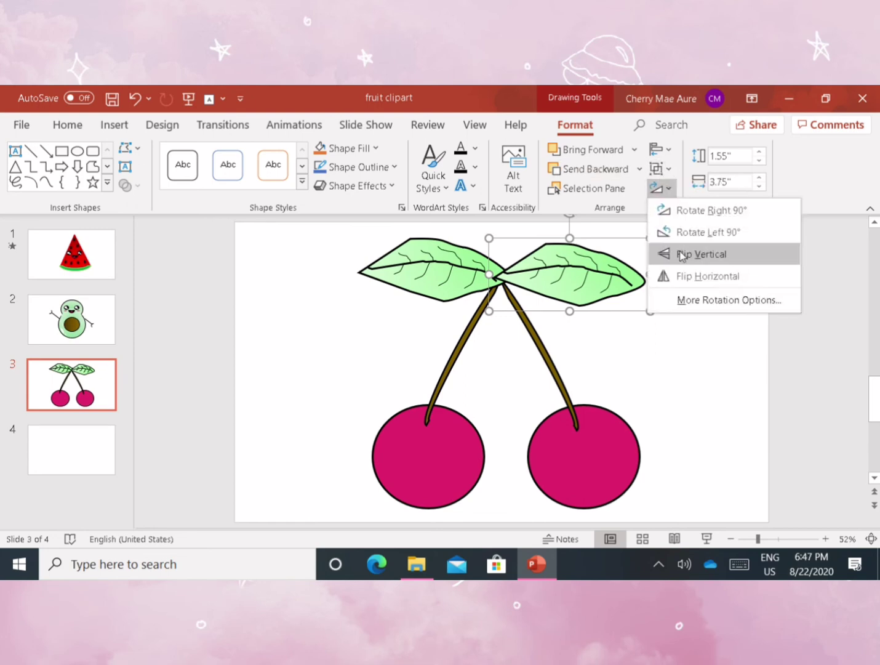
left_click(686, 274)
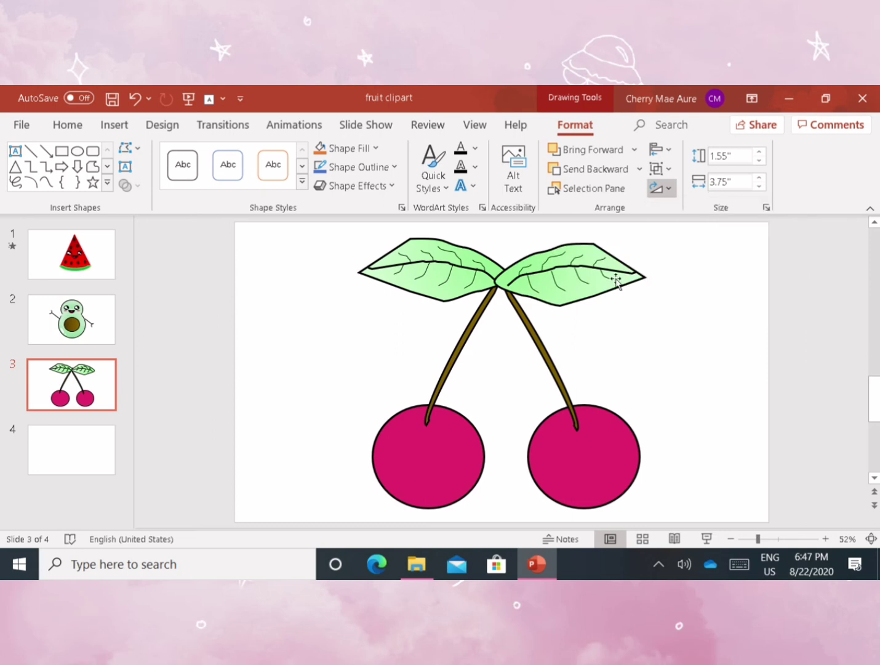
Draw a small curve on the left cherry with a 3 pt outline and black fill.
left_click(651, 360)
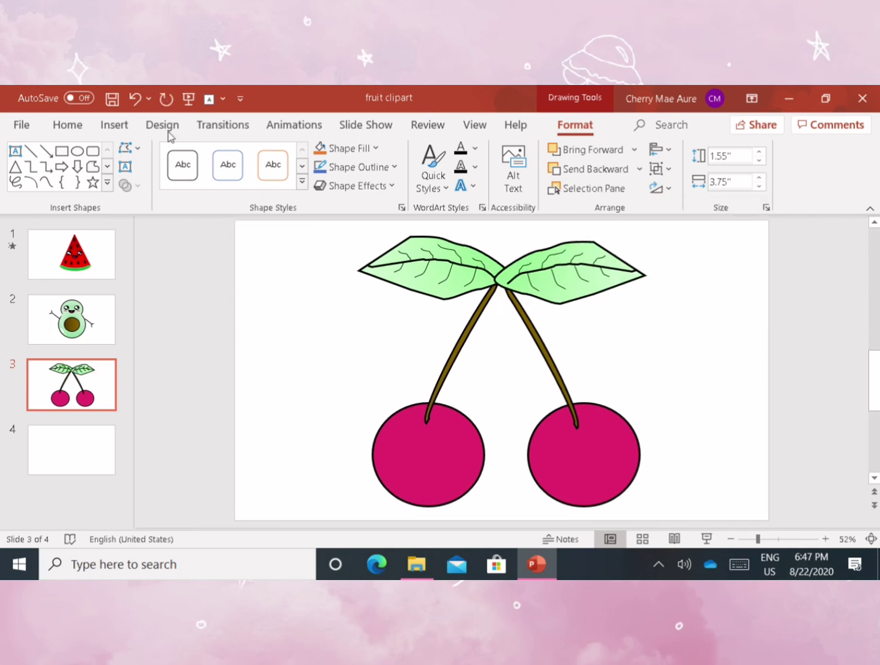
left_click(115, 123)
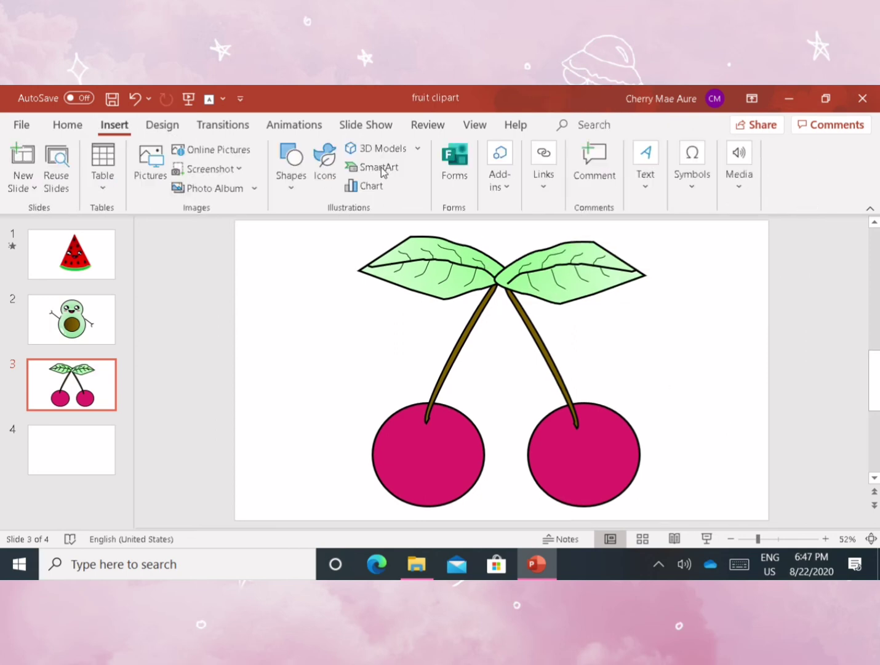
left_click(299, 171)
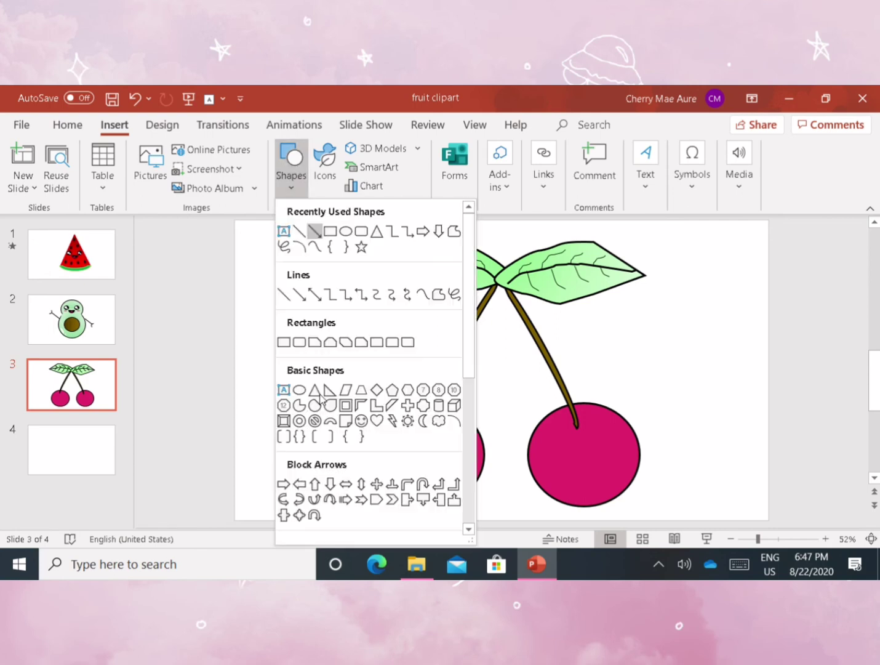
left_click(314, 389)
left_click_drag(409, 422, 469, 455)
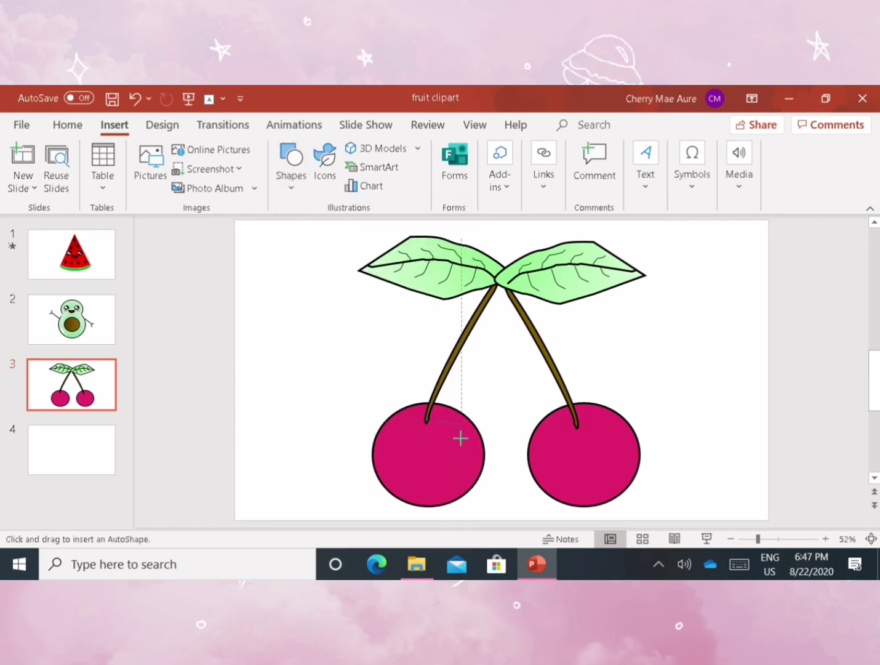
left_click_drag(468, 454, 462, 440)
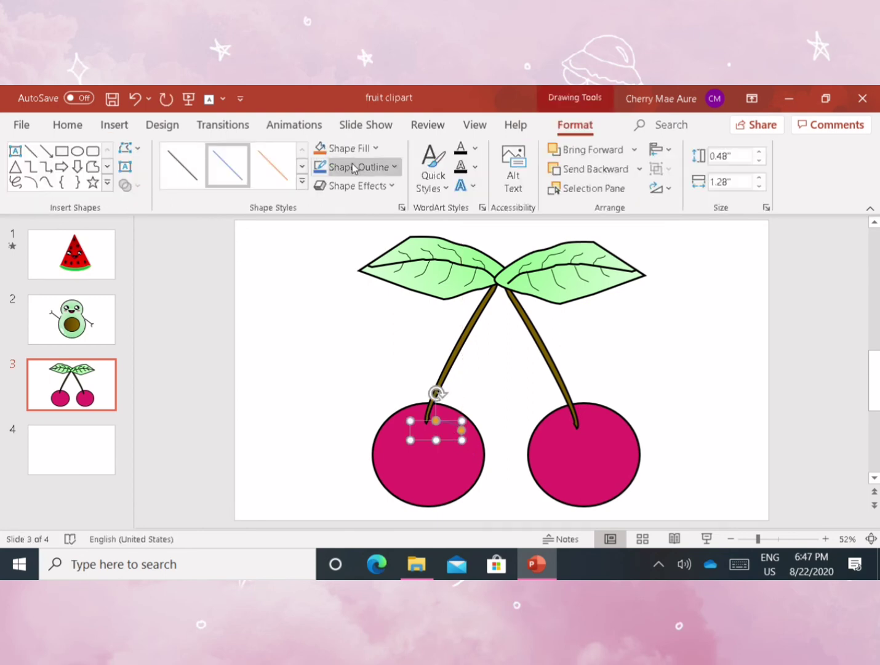
left_click(352, 163)
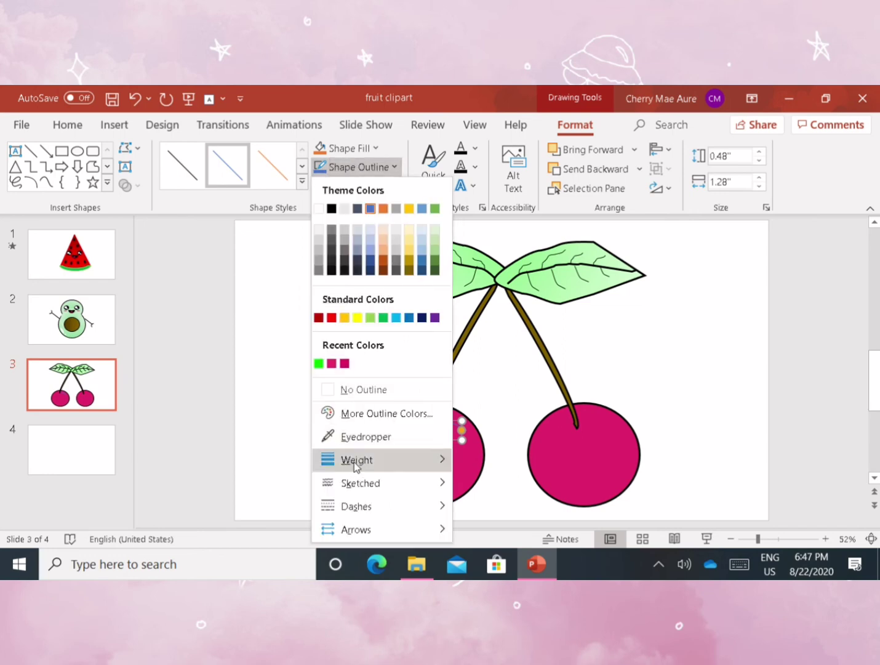
mouse_move(357, 459)
left_click(498, 462)
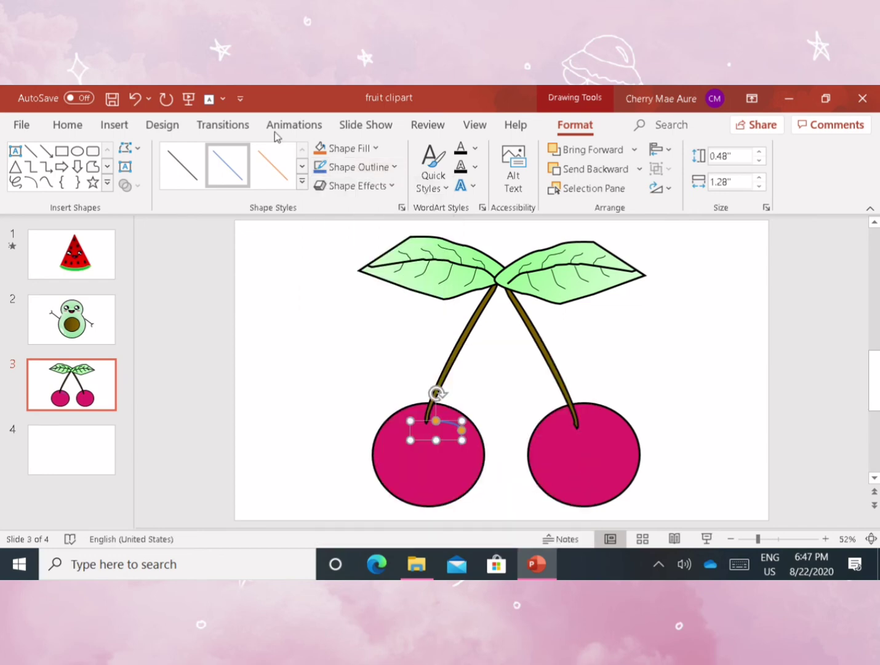
left_click(349, 149)
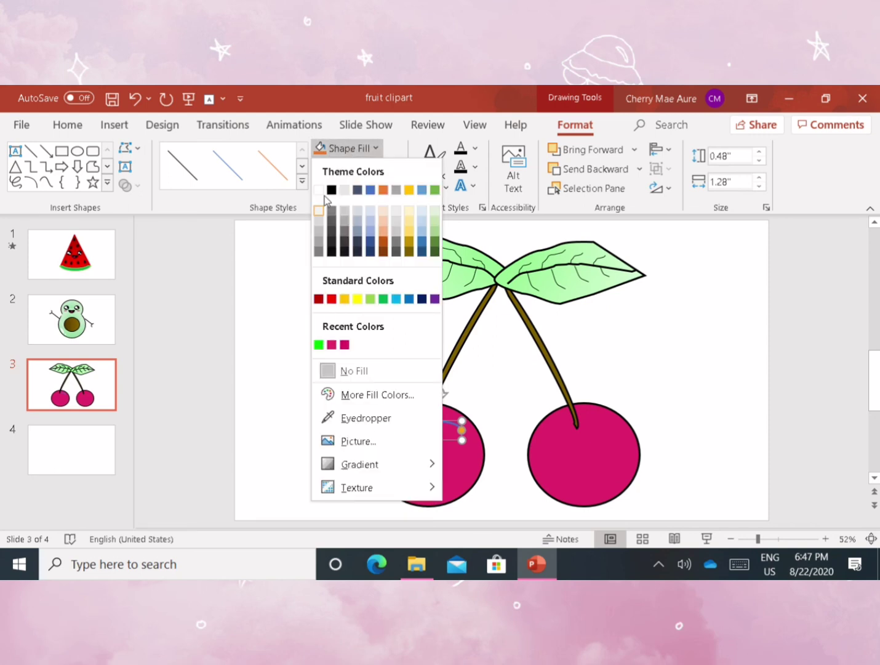
left_click(332, 190)
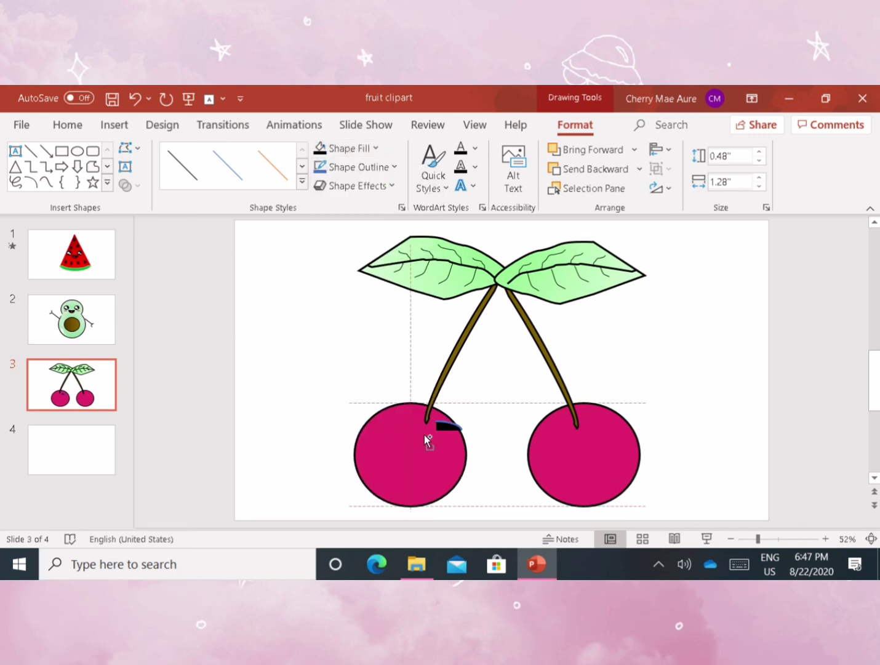
Remove the curve's solid fill and make its outline black.
left_click(424, 434)
left_click(453, 427)
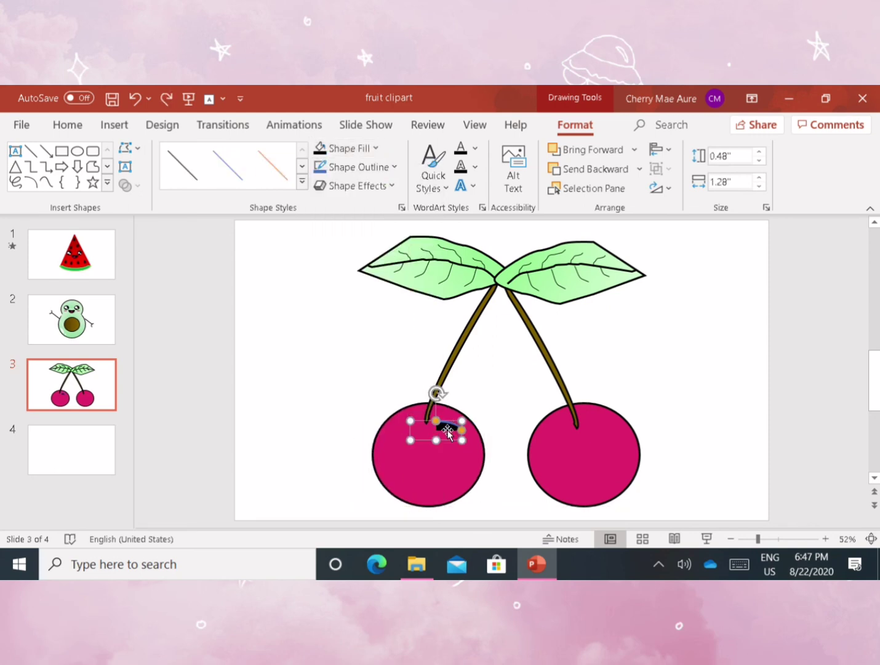
key("ctrl+z")
left_click(357, 168)
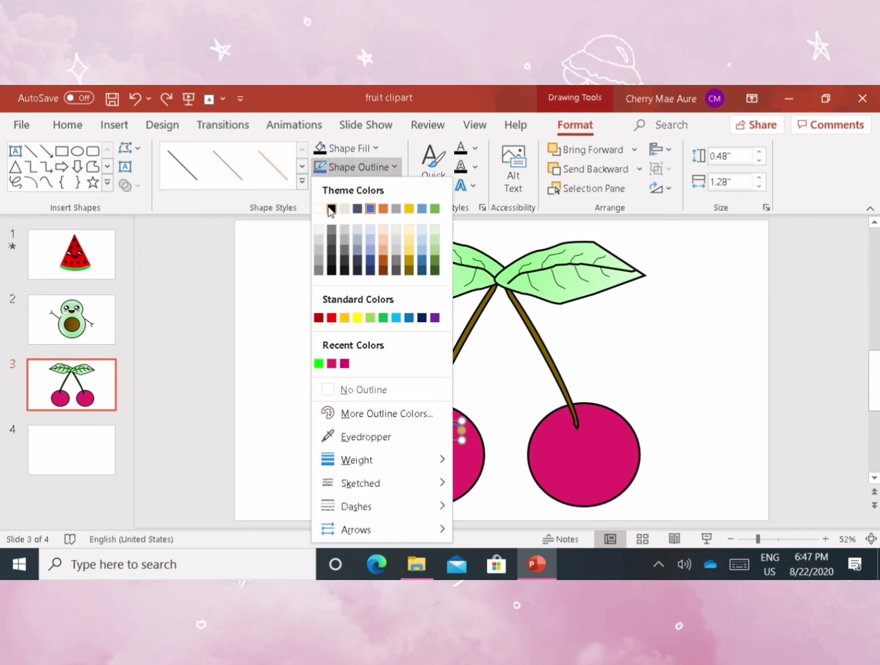
left_click(331, 209)
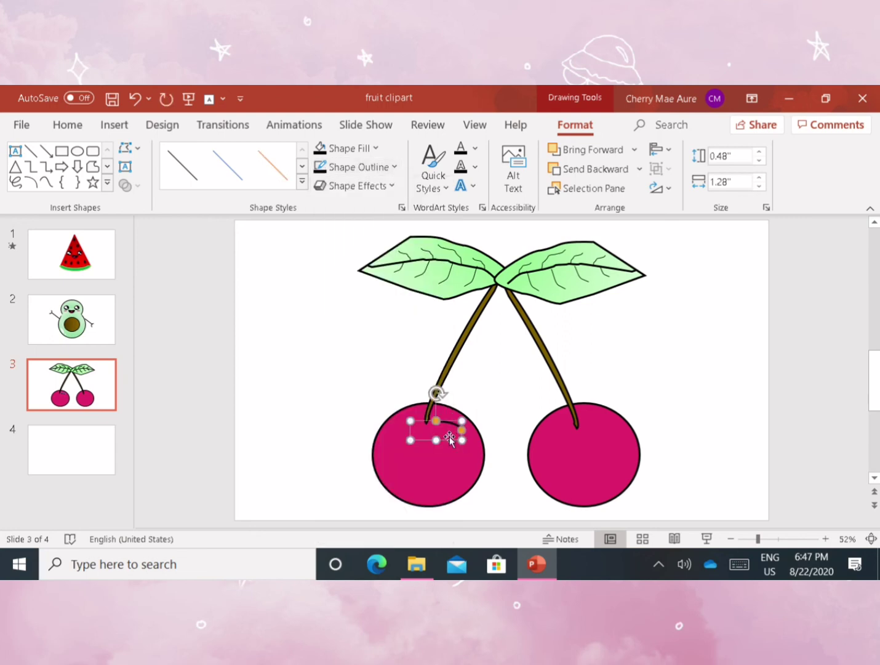
left_click(423, 436)
Move the black curve to the top of the left cherry's stem, nudging it with arrow keys.
left_click(447, 421)
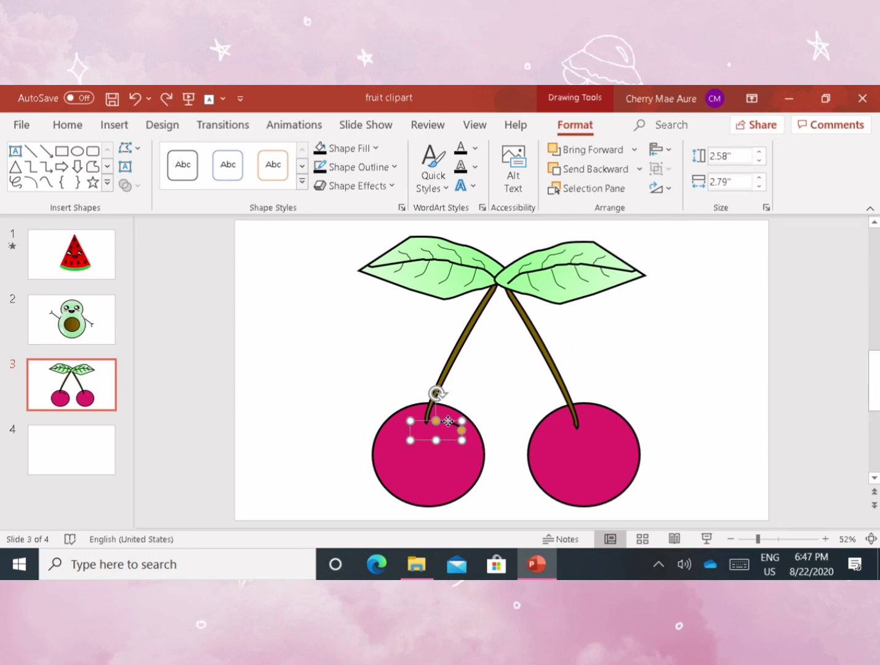
left_click_drag(437, 429, 445, 425)
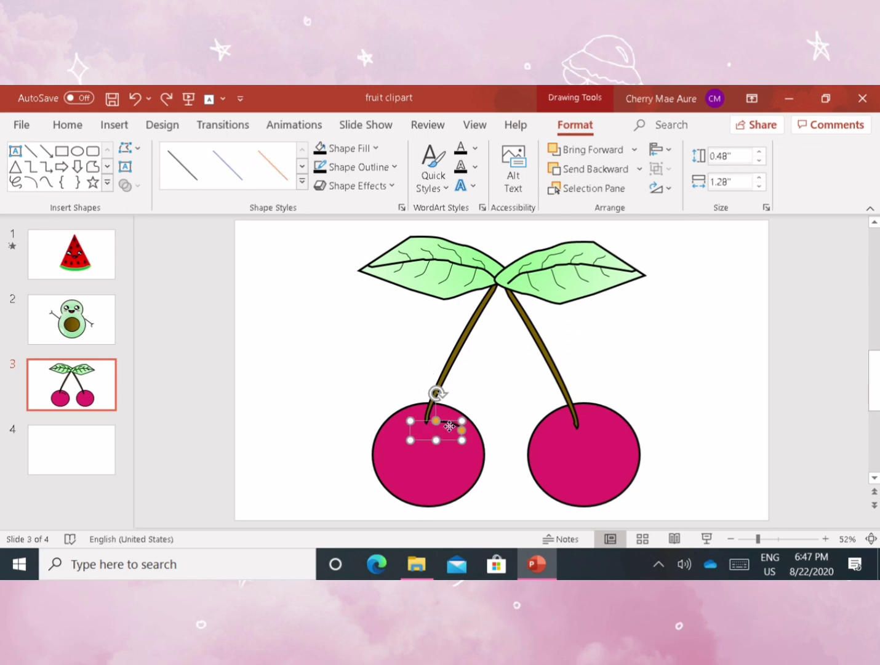
left_click(446, 425)
left_click(445, 426)
left_click(451, 424)
left_click(450, 423)
left_click_drag(450, 423, 429, 423)
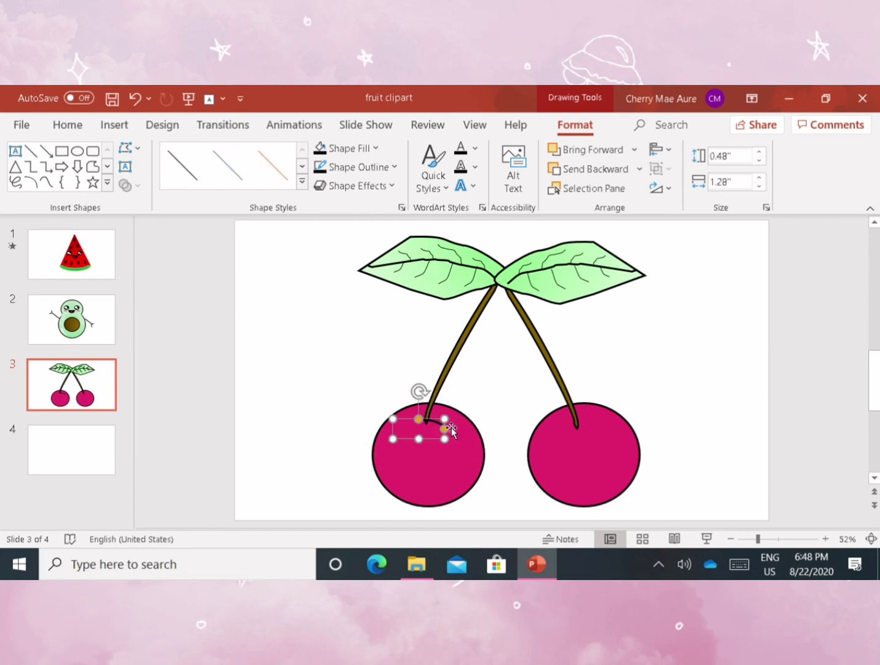
key("Left")
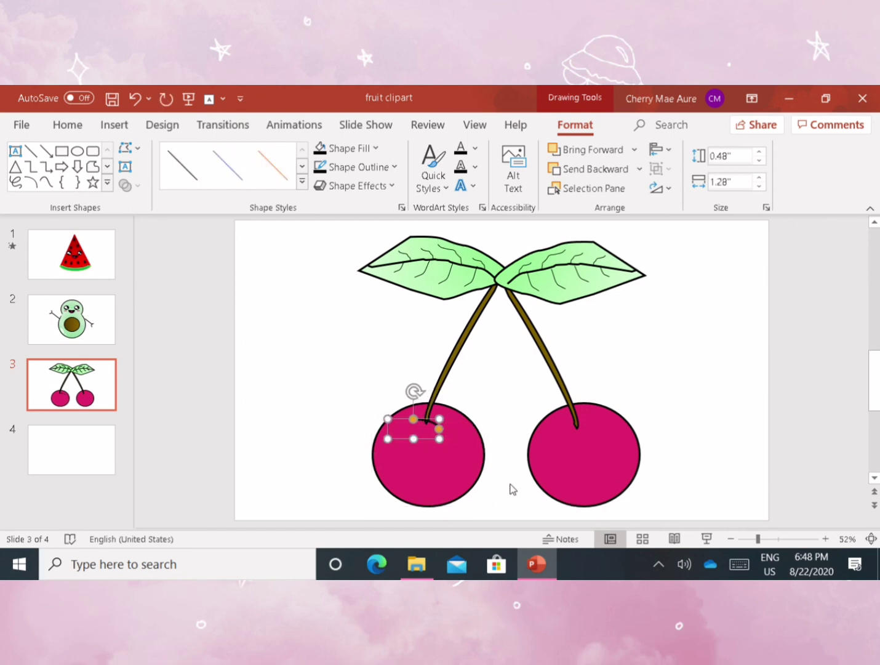
key("Left")
key("Down")
key("Down")
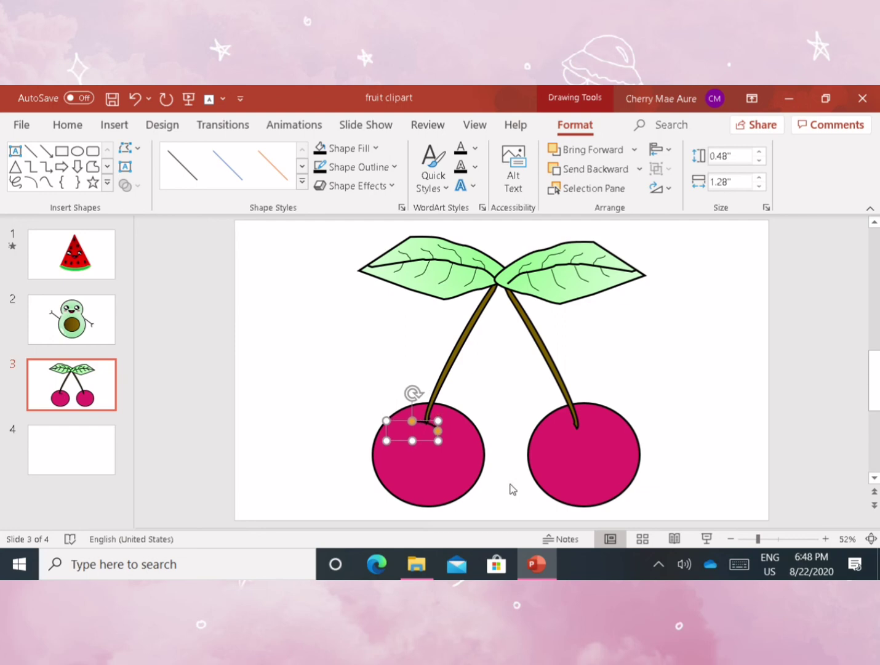
left_click(430, 374)
Paste a copy of the curve and place it at the top of the right cherry's stem.
left_click(431, 423)
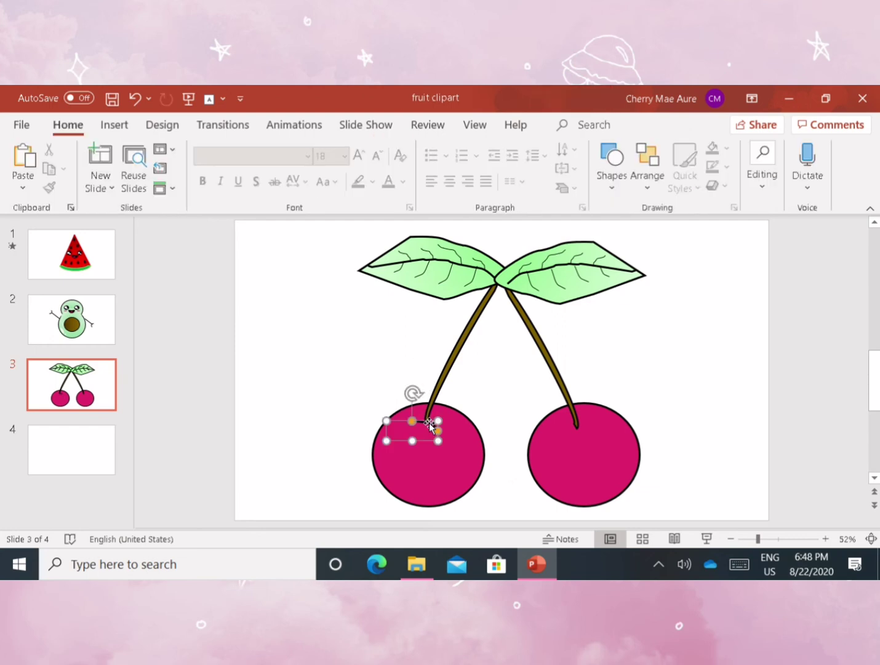
key("ctrl+v")
left_click(432, 443)
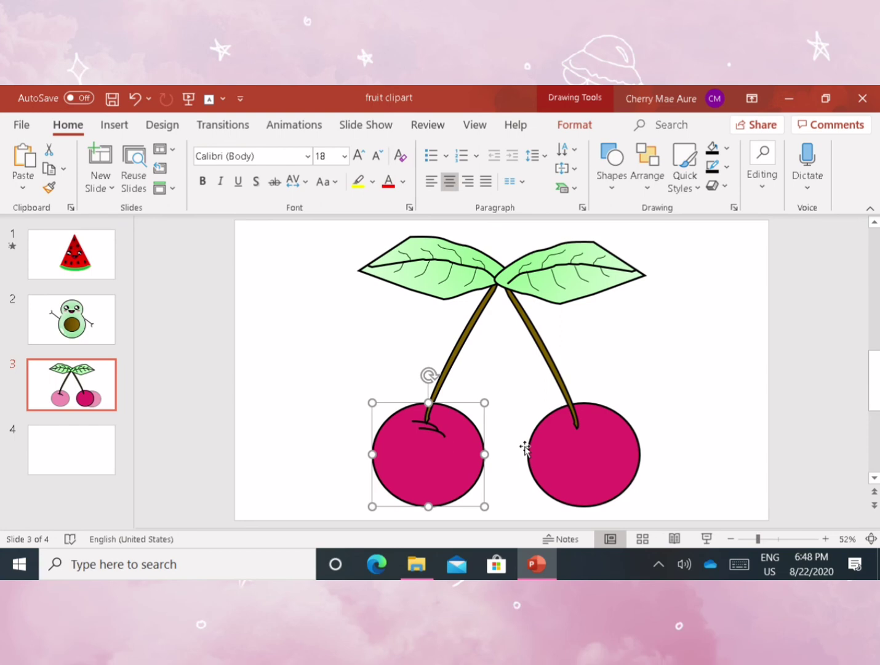
key("ctrl+z")
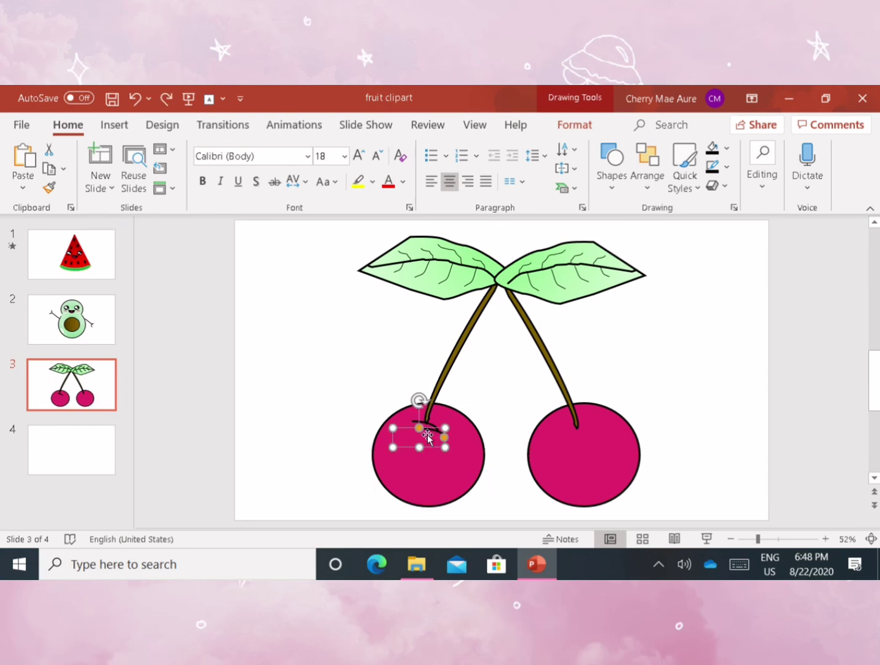
left_click_drag(429, 437, 578, 429)
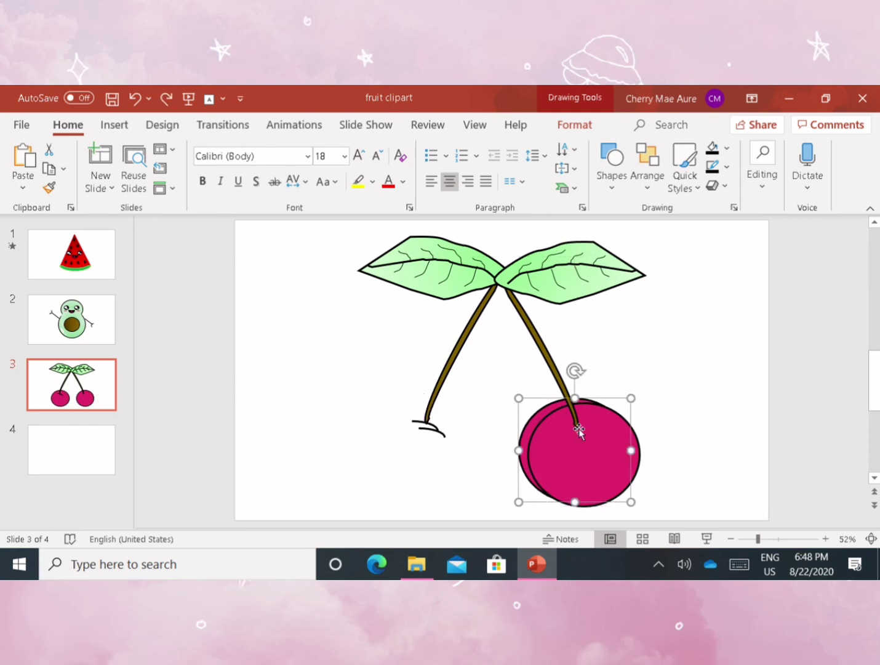
key("ctrl+z")
left_click(435, 435)
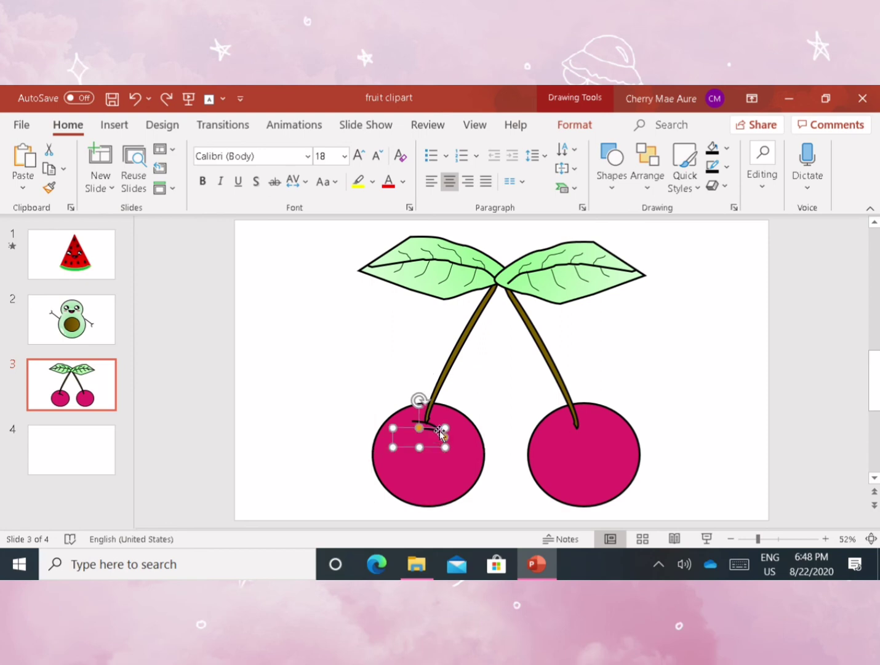
mouse_move(436, 435)
left_mouse_down()
mouse_move(552, 450)
mouse_move(608, 442)
left_mouse_up()
left_click_drag(556, 413, 625, 462)
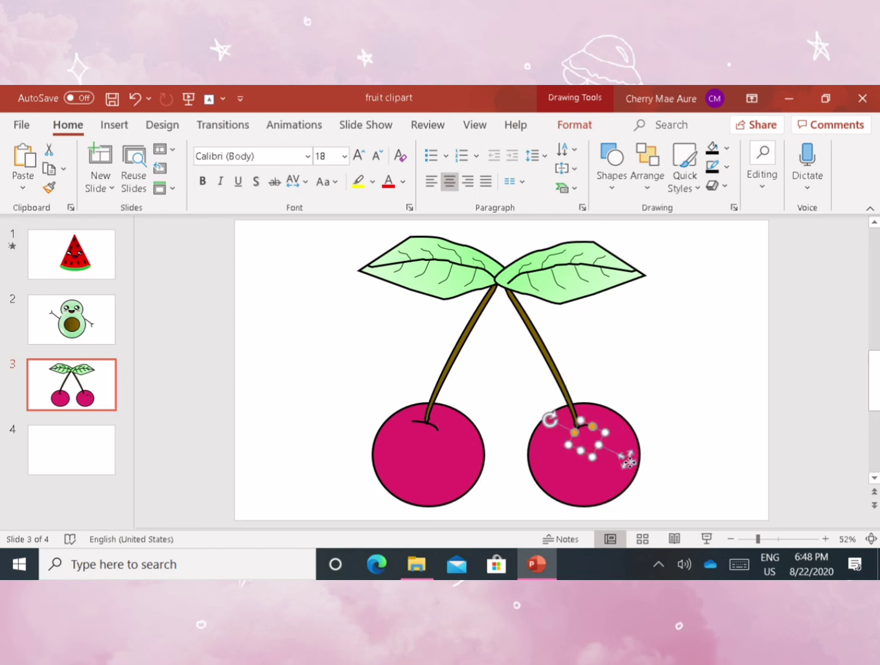
left_click(675, 399)
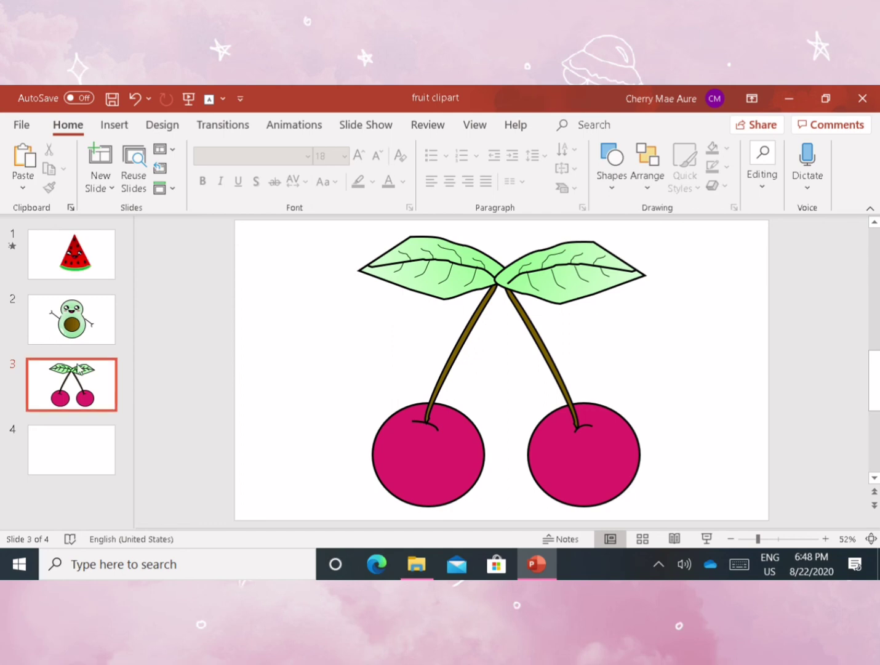
On the avocado slide, select the eyes, cheeks and mouth of its face.
left_click(71, 308)
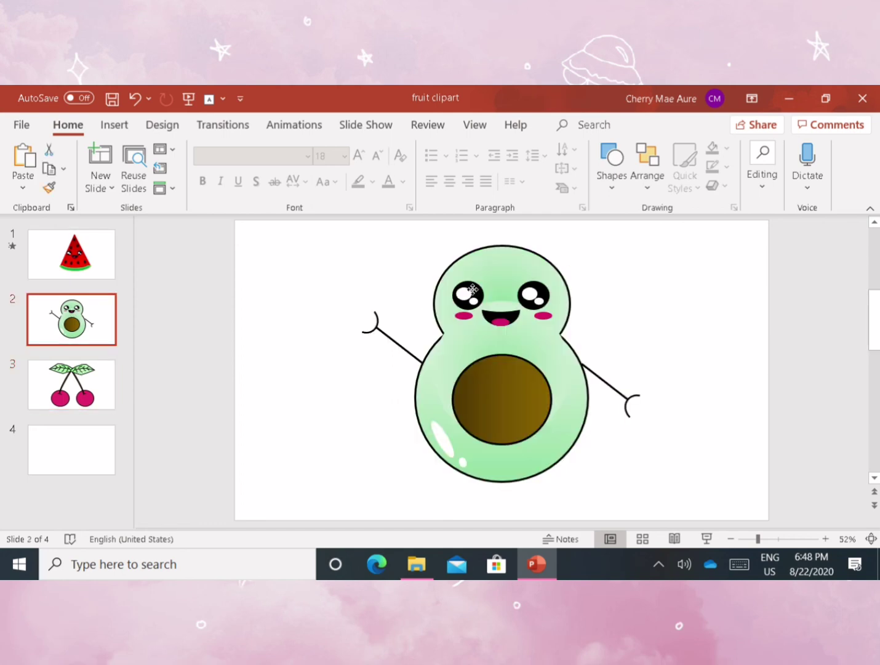
left_click(472, 293)
left_click(463, 317, "shift")
left_click(502, 318, "shift")
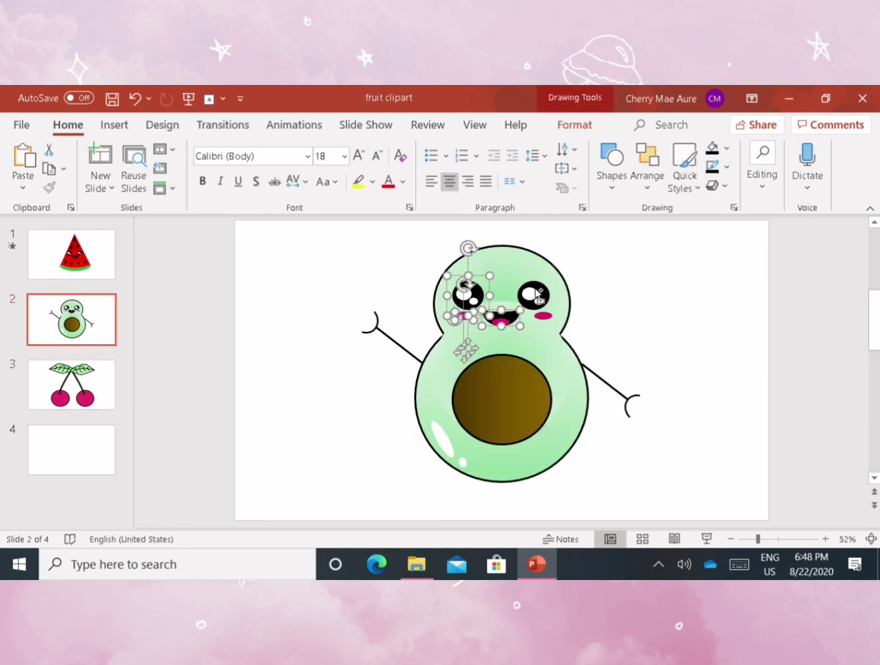
left_click(543, 319, "shift")
left_click(542, 319, "shift")
left_click(542, 317, "shift")
left_click(532, 289, "shift")
Paste the face onto slide 3 and fit the eyes and mouth onto the left cherry.
left_click(116, 380)
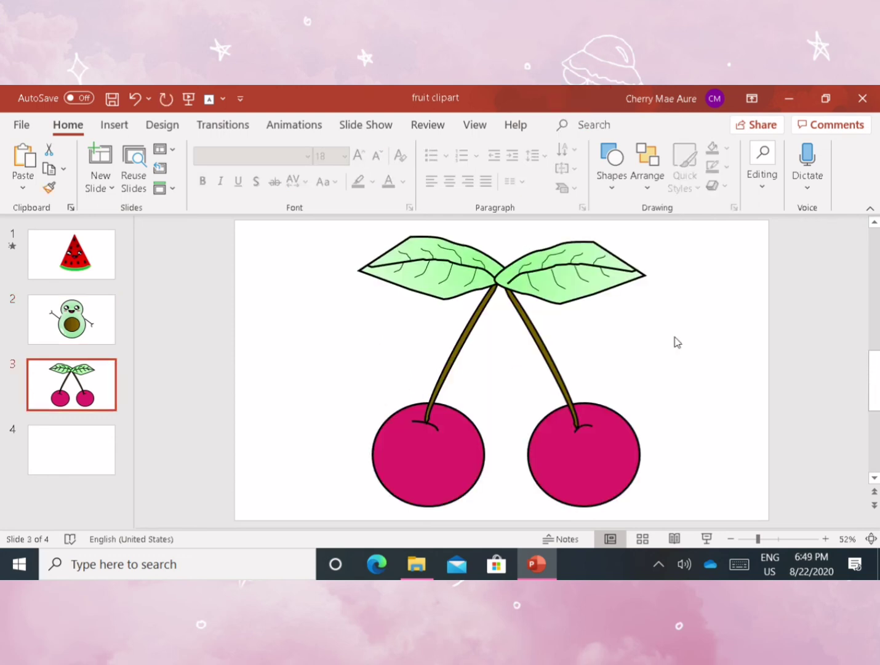
key("ctrl+v")
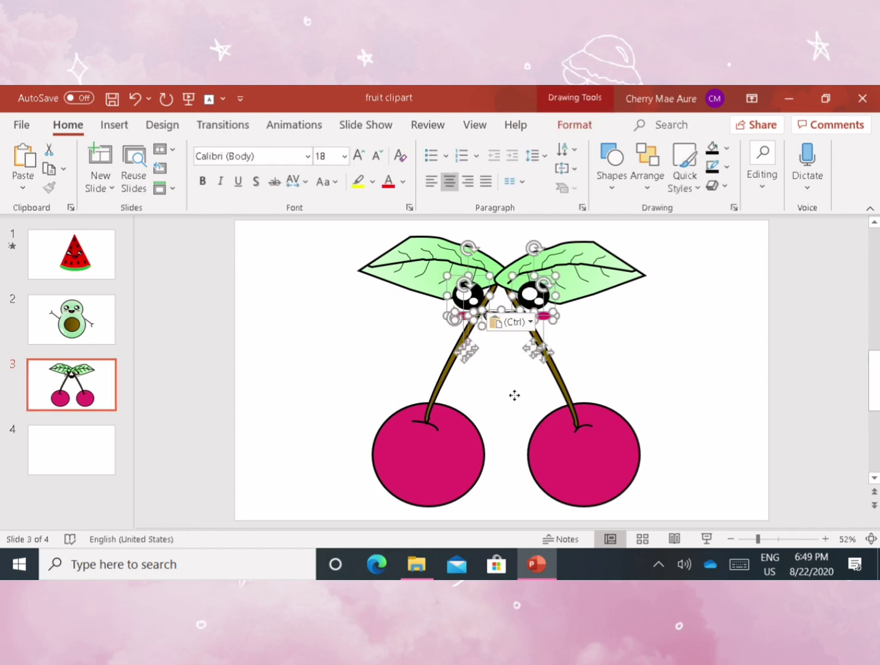
mouse_move(513, 394)
left_mouse_down()
mouse_move(471, 505)
mouse_move(479, 471)
left_mouse_up()
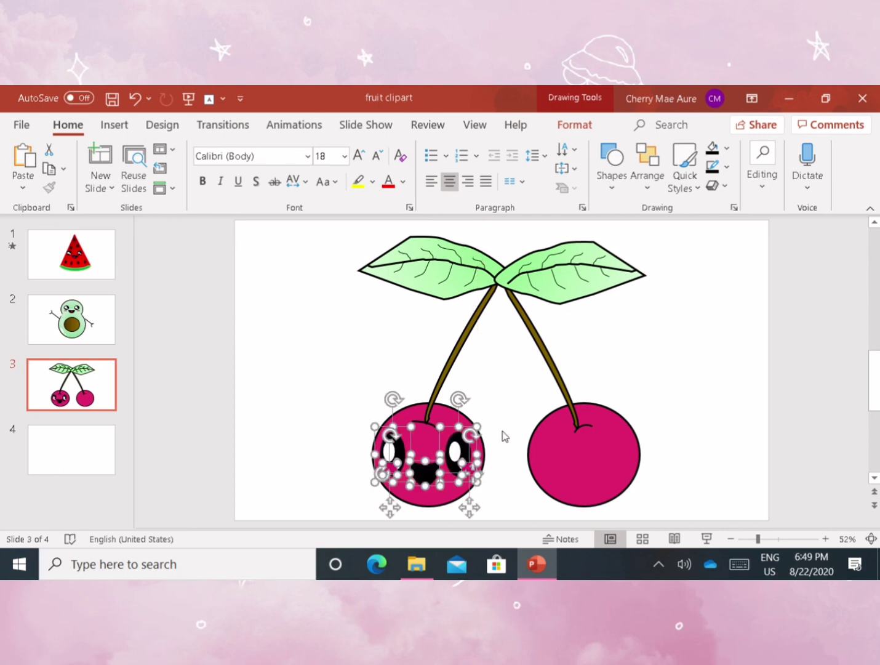
left_click(505, 437)
left_click_drag(402, 450, 407, 450)
left_click_drag(459, 444, 461, 442)
left_click_drag(427, 490, 433, 490)
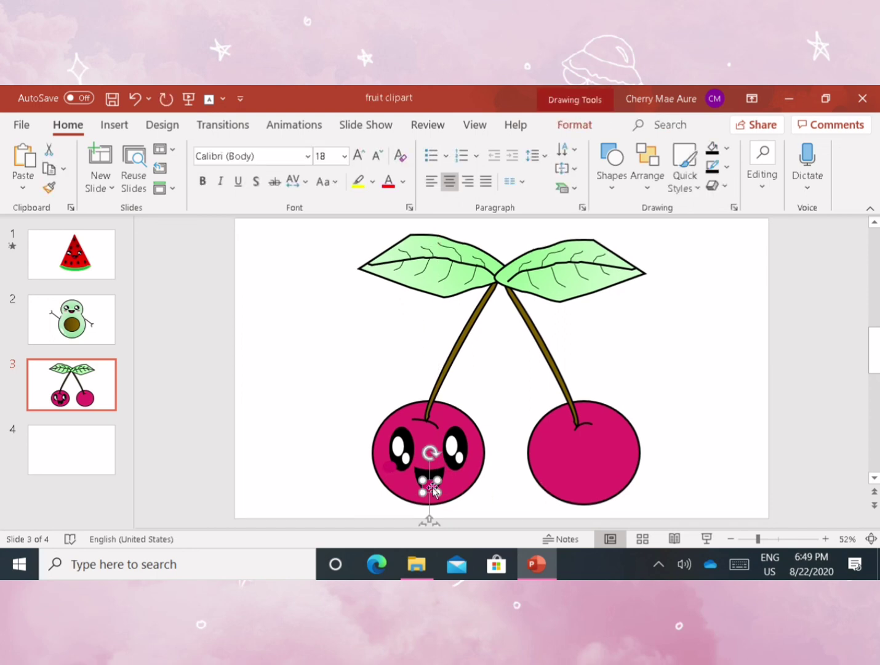
left_click(508, 499)
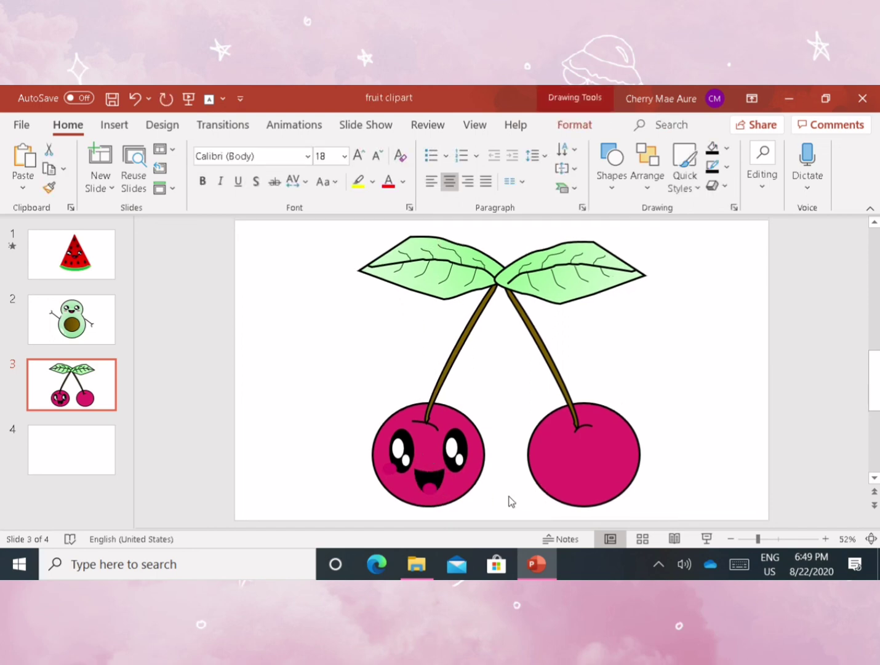
Review the left cheek's outline and fill, then nudge it lower and right on the cherry.
left_click(386, 471)
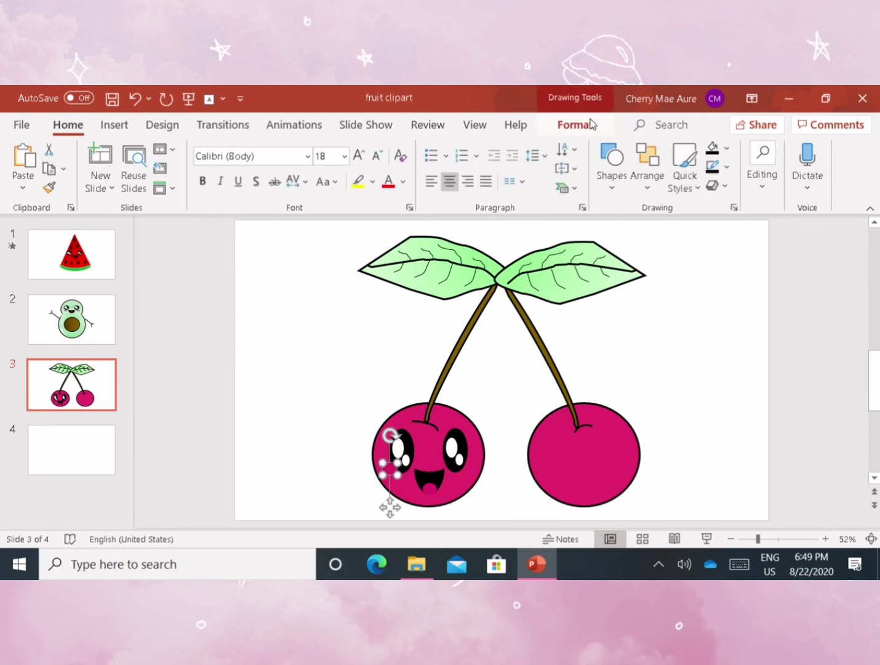
left_click(588, 124)
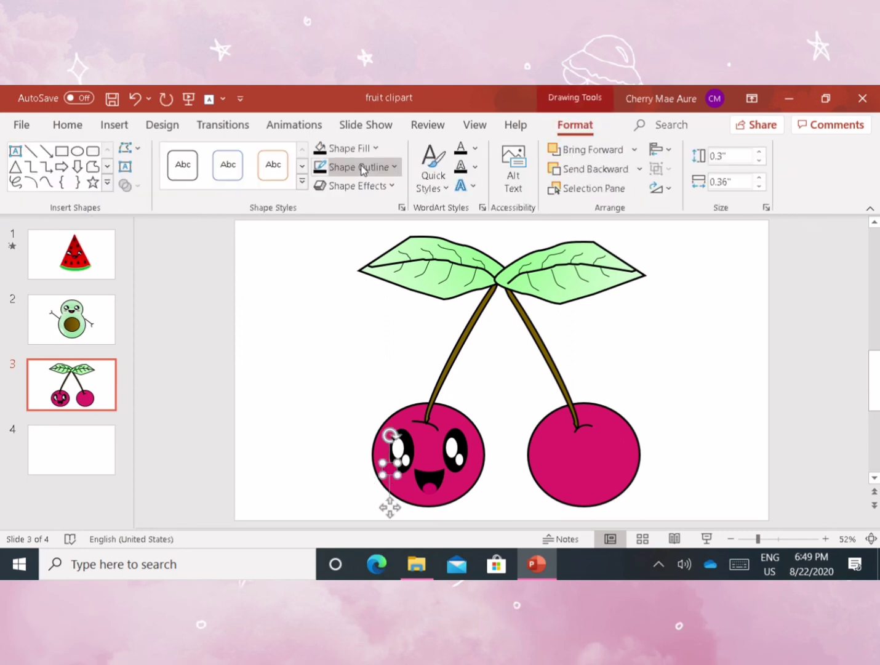
left_click(362, 170)
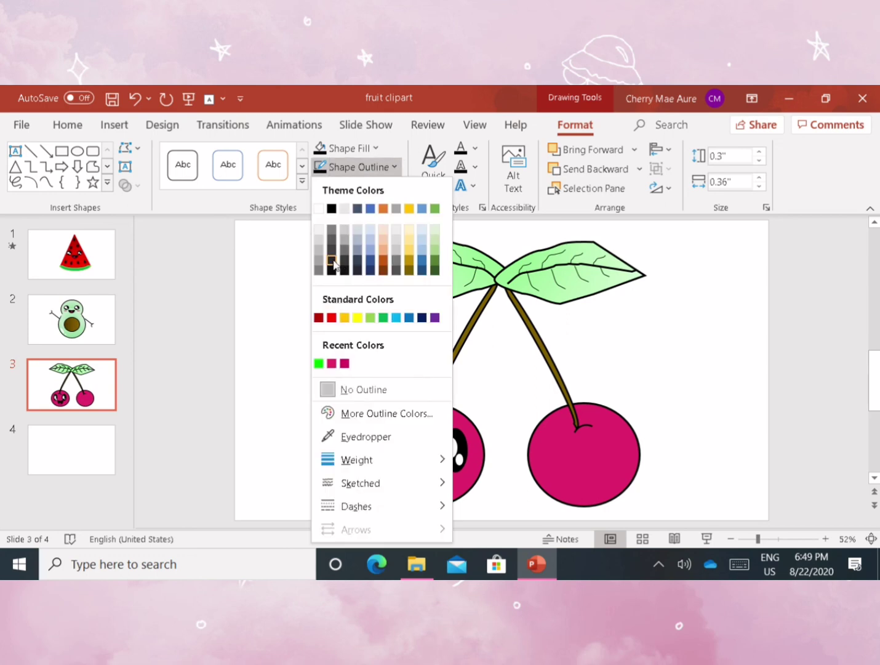
left_click(334, 265)
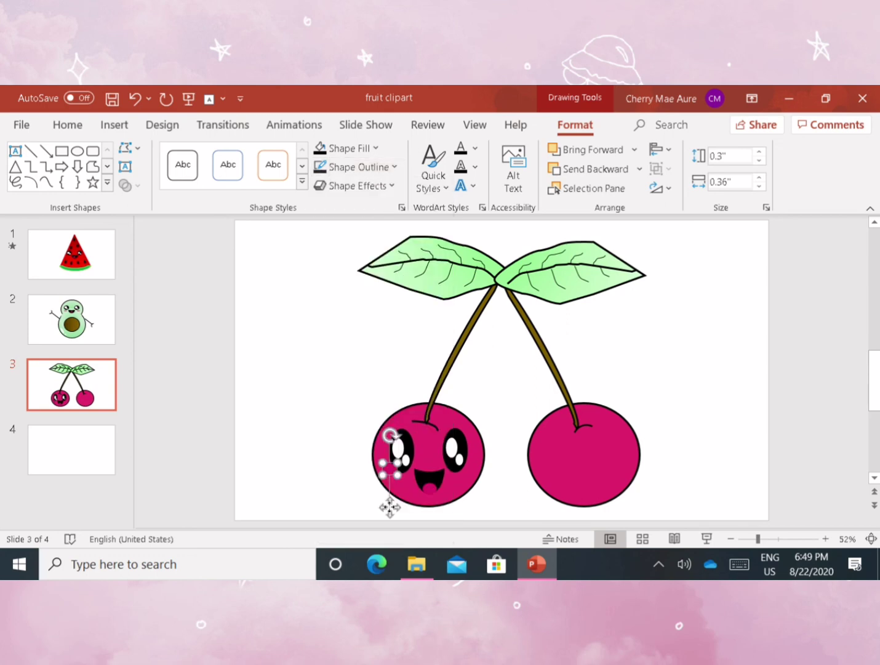
left_click_drag(387, 507, 394, 519)
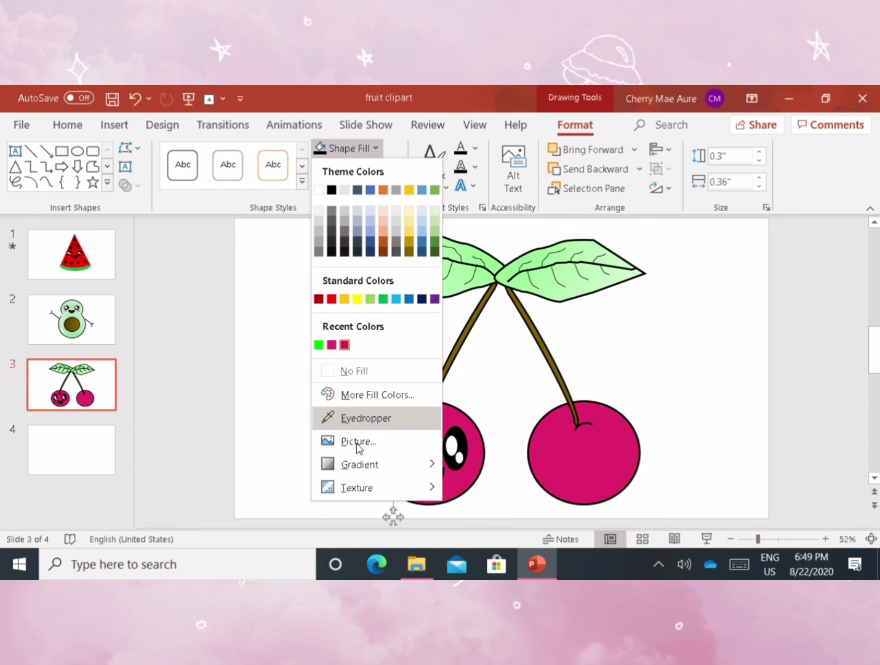
left_click(356, 443)
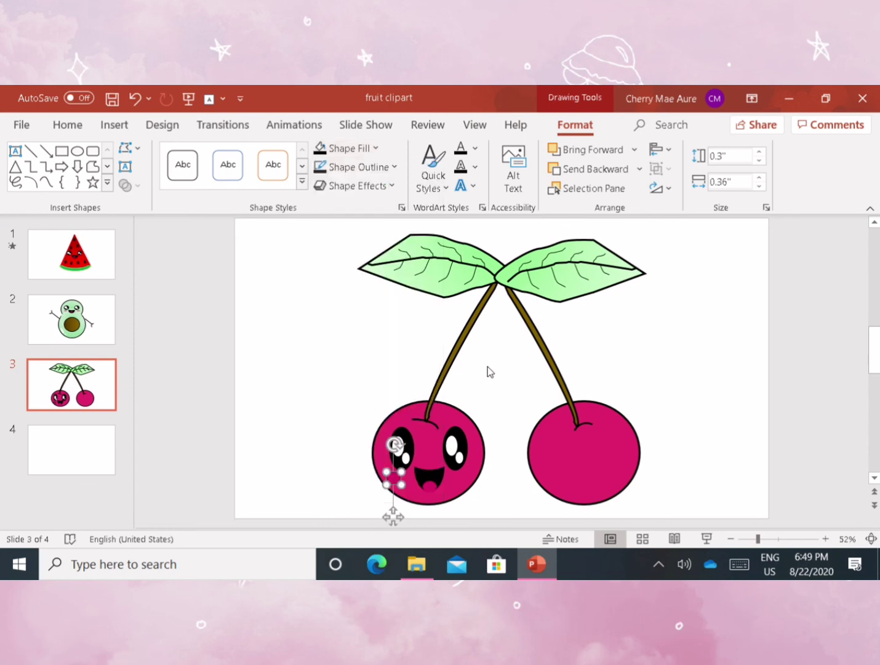
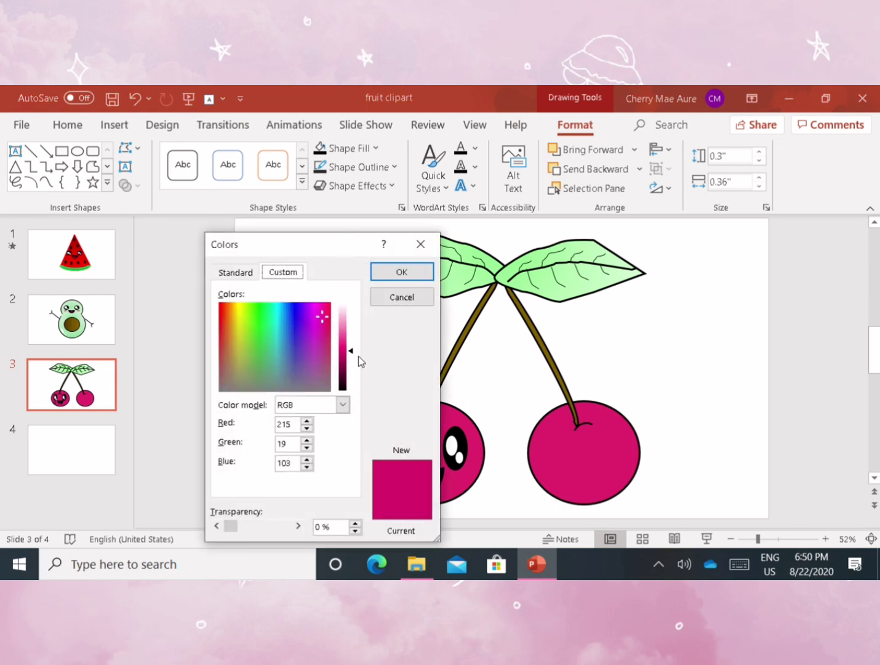
Lighten the blush to a softer pink, flatten the cheek, and duplicate it onto the other cheek.
left_click_drag(358, 356, 353, 339)
left_click(419, 281)
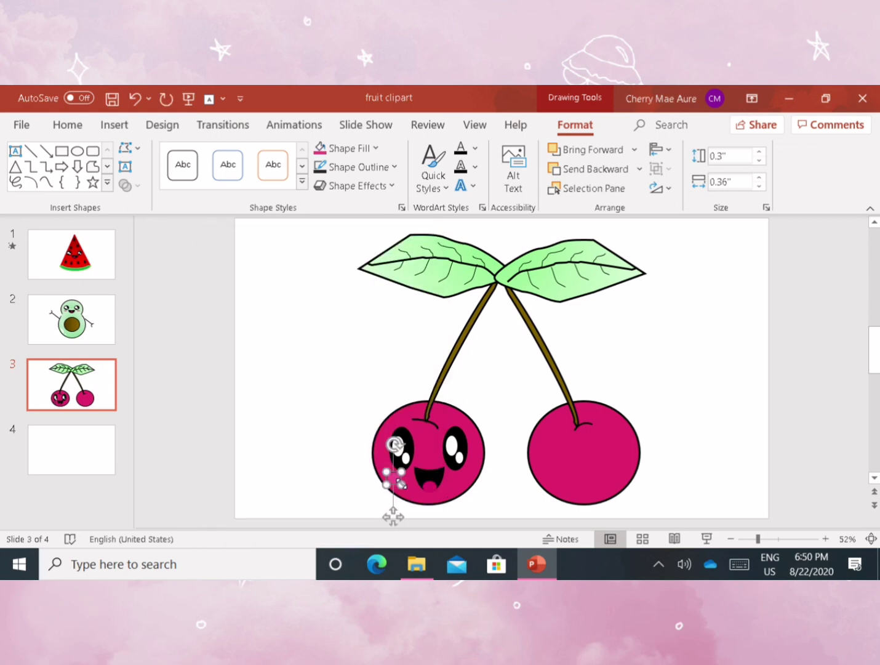
left_click_drag(402, 485, 405, 477)
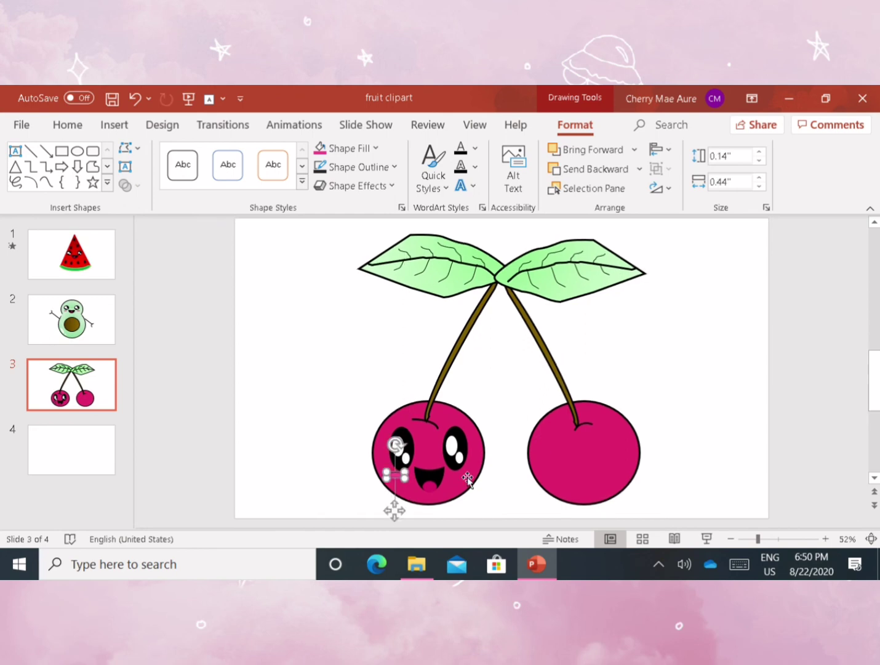
key("ctrl+c")
key("ctrl+v")
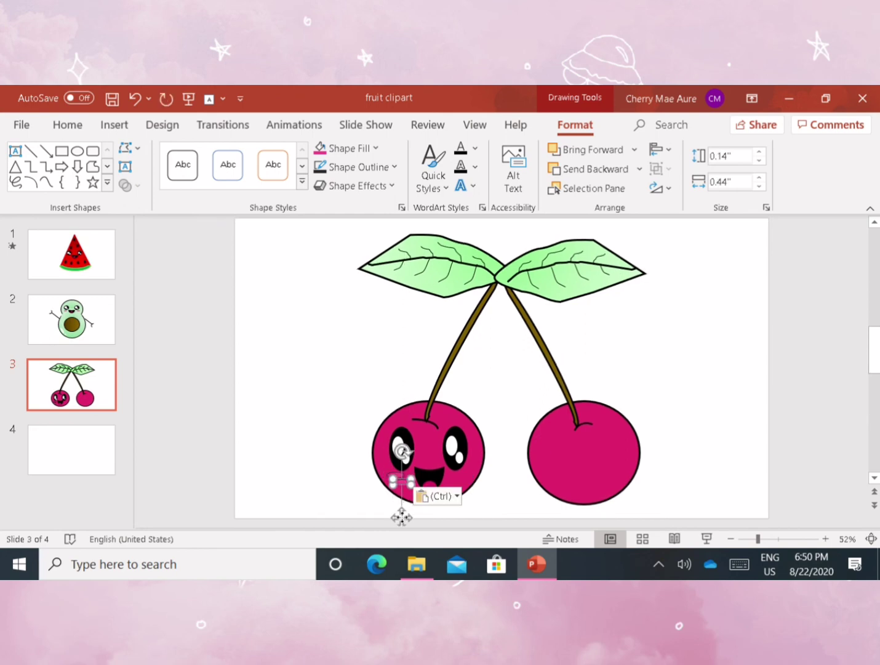
left_click_drag(402, 517, 463, 509)
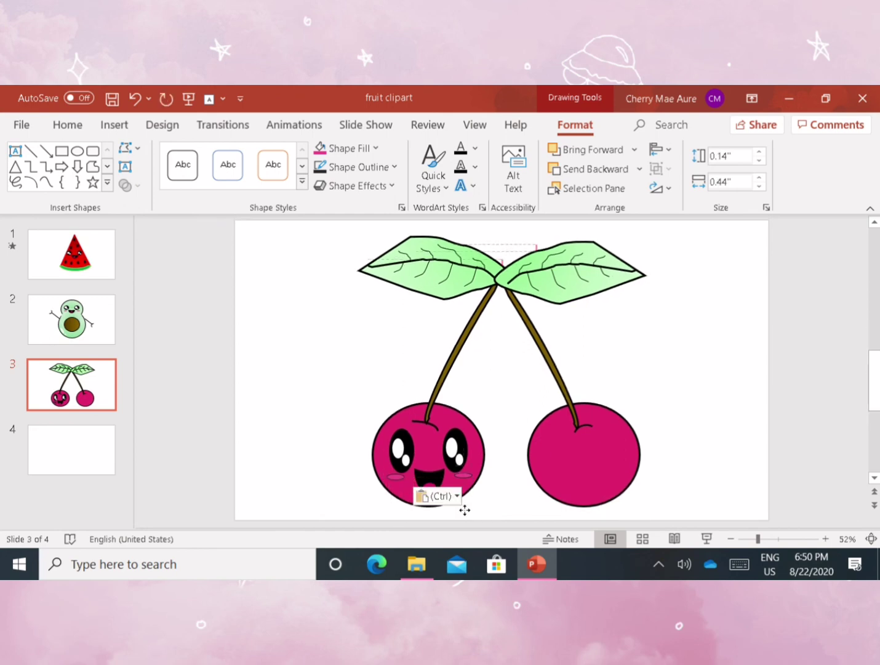
left_click(497, 503)
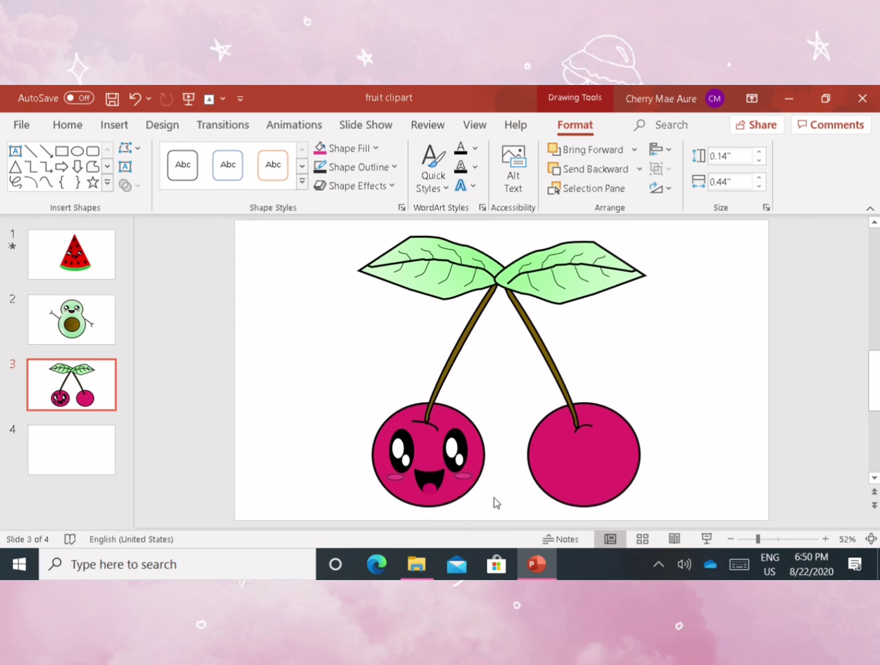
Copy the left cherry's eyes and smiling mouth onto the right cherry.
left_click(443, 473)
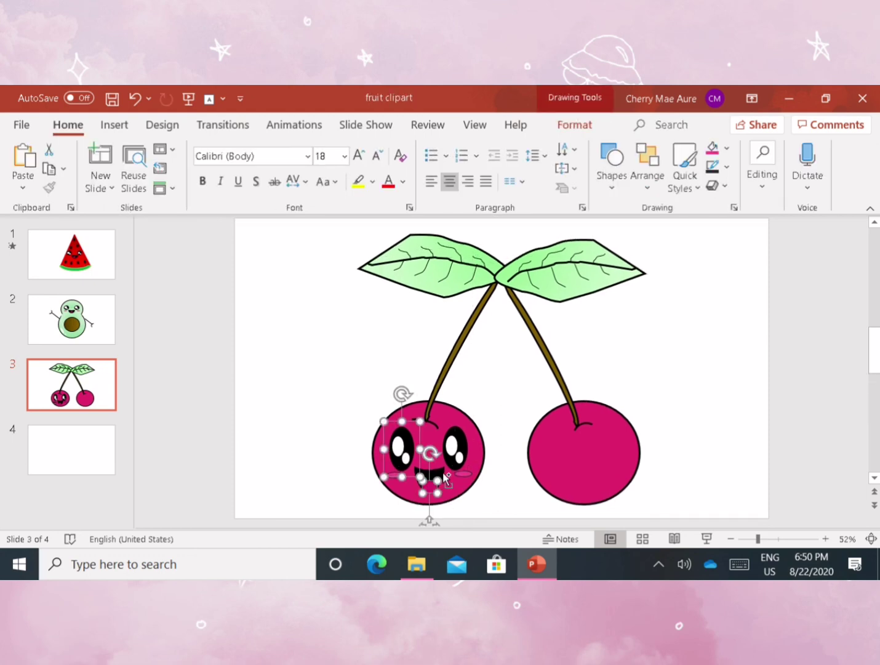
left_click(441, 473, "shift")
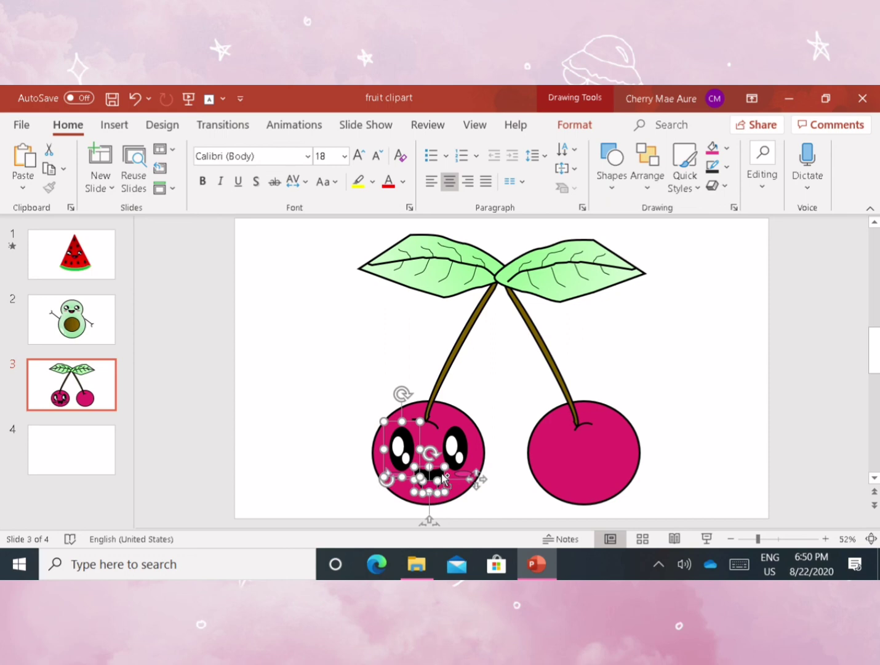
key("ctrl+v")
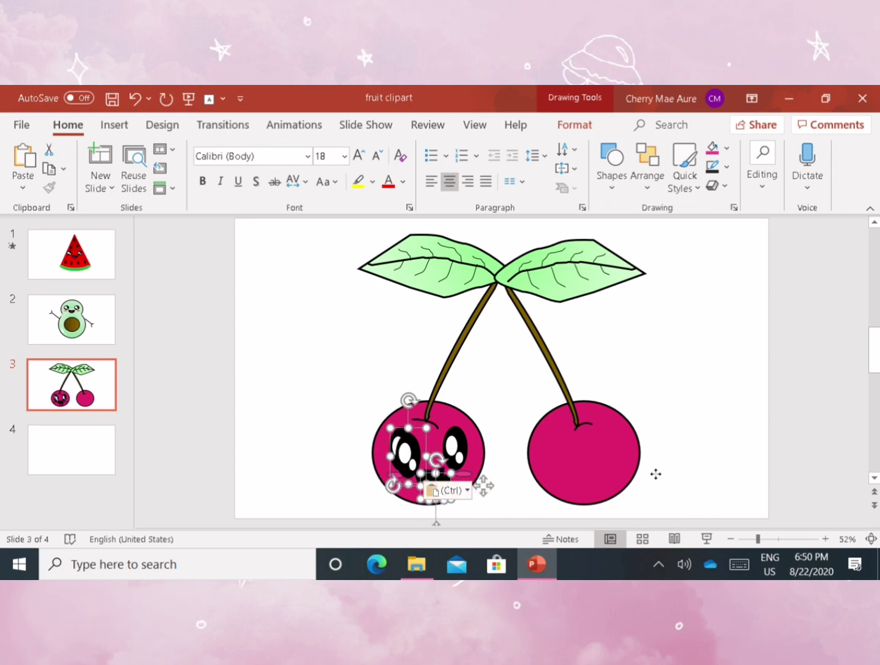
left_click_drag(483, 486, 634, 480)
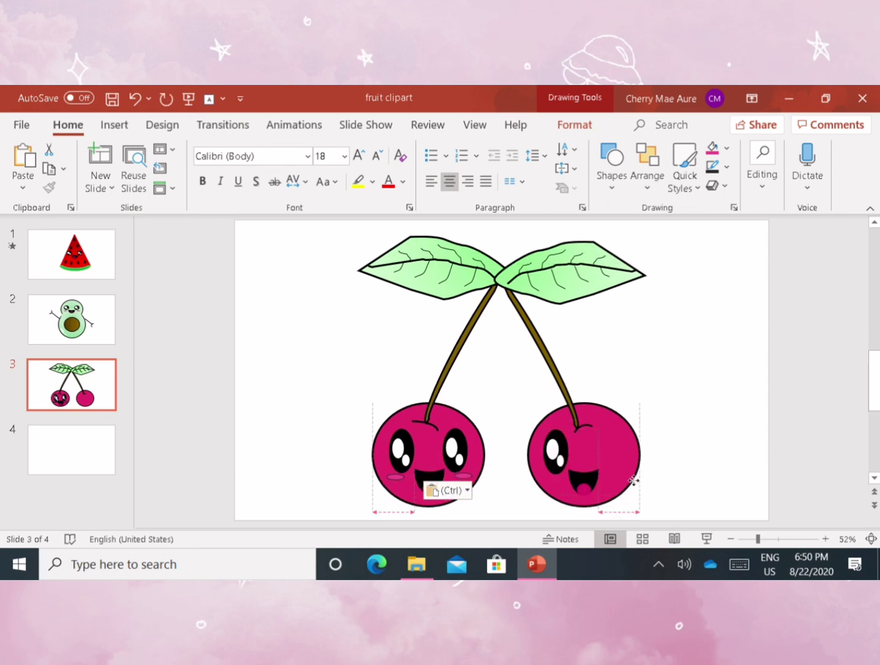
left_click(700, 386)
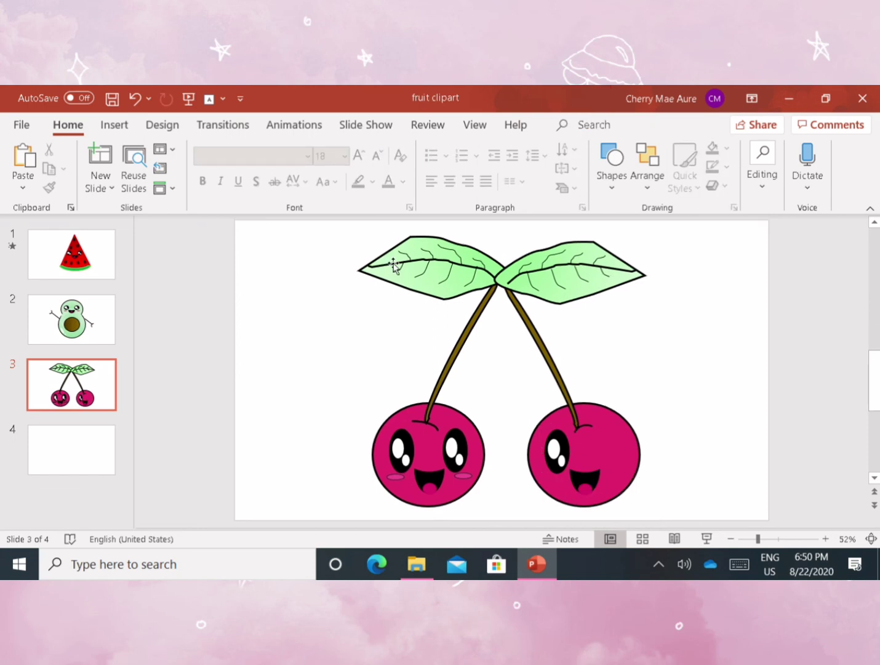
Draw a short straight line on the right cherry and try preset outline styles for it.
left_click(114, 125)
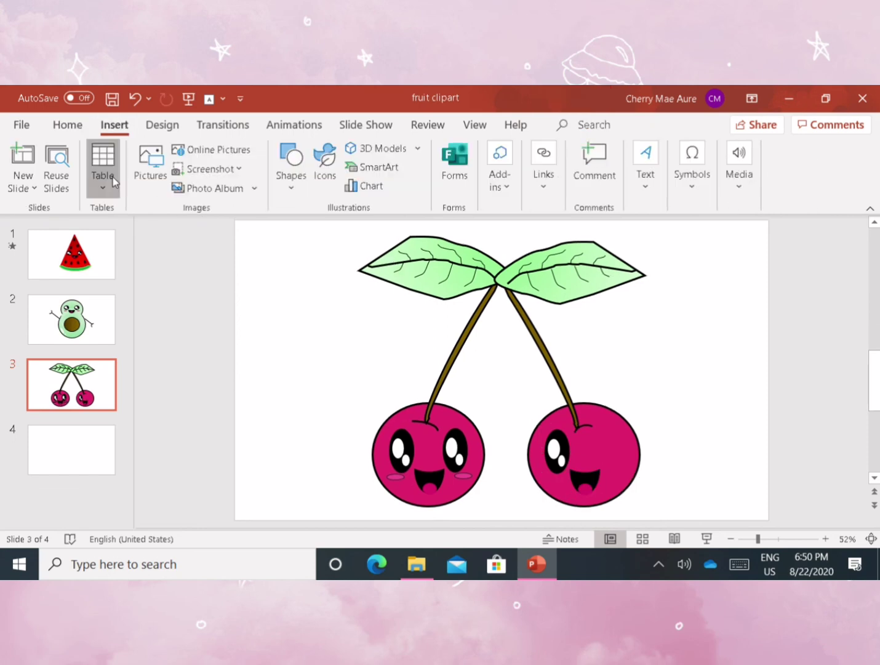
left_click(112, 177)
left_click(114, 178)
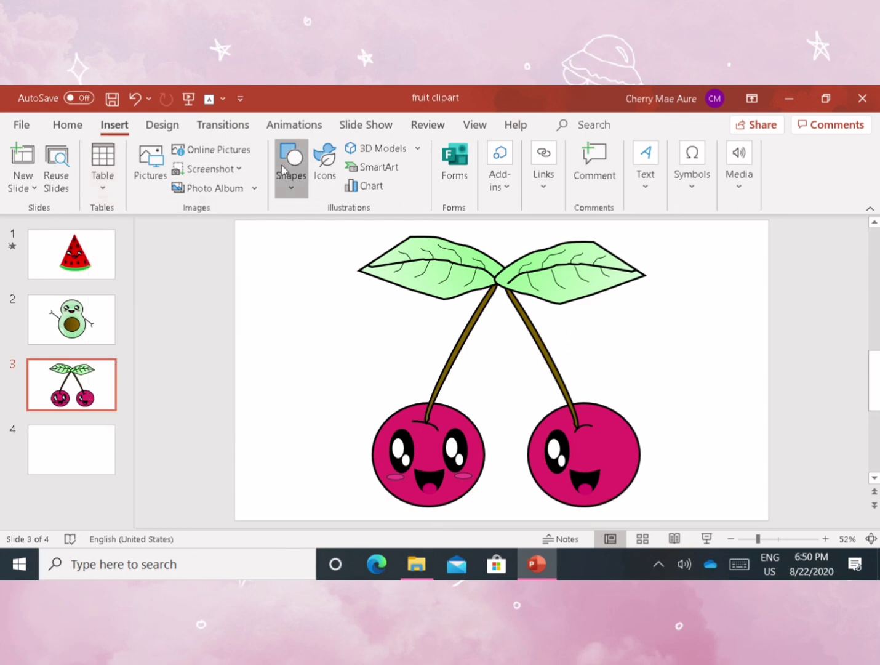
left_click(284, 170)
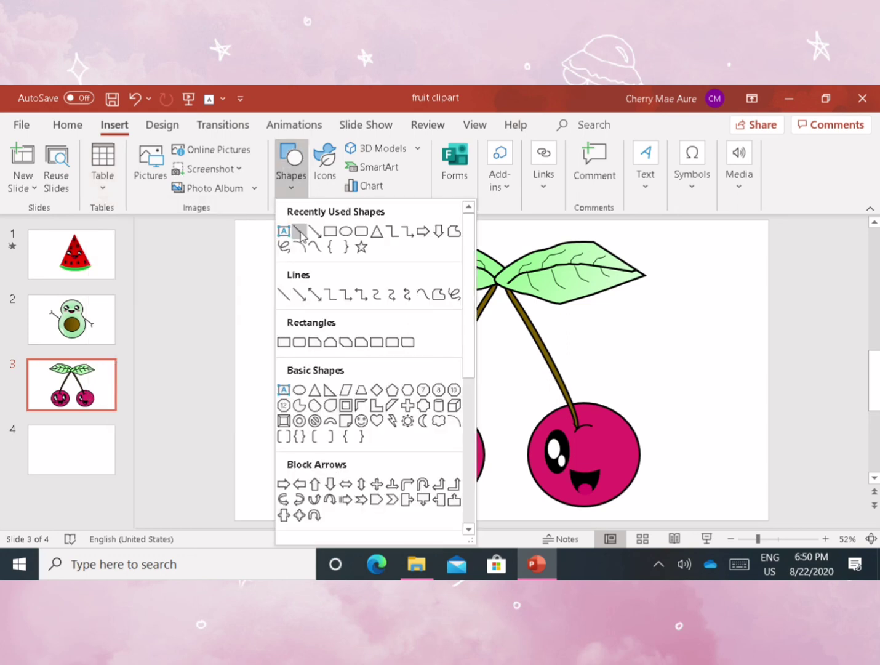
left_click(300, 232)
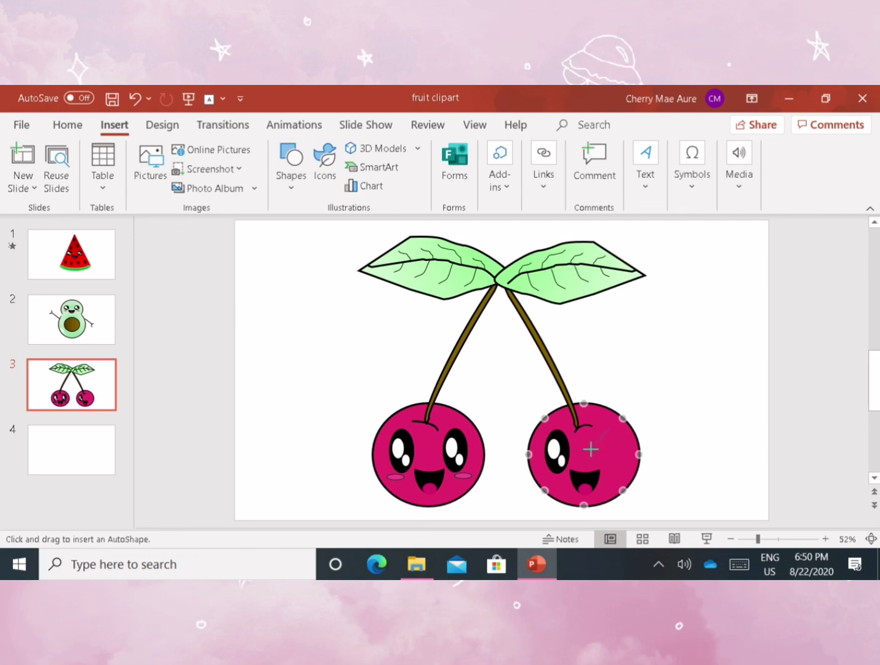
left_click_drag(591, 451, 610, 429)
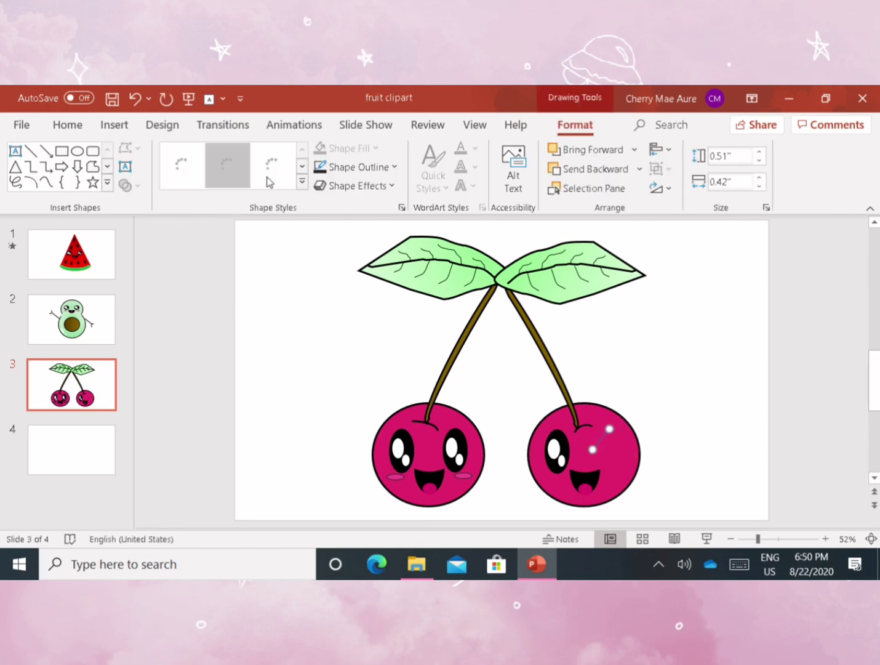
left_click(342, 169)
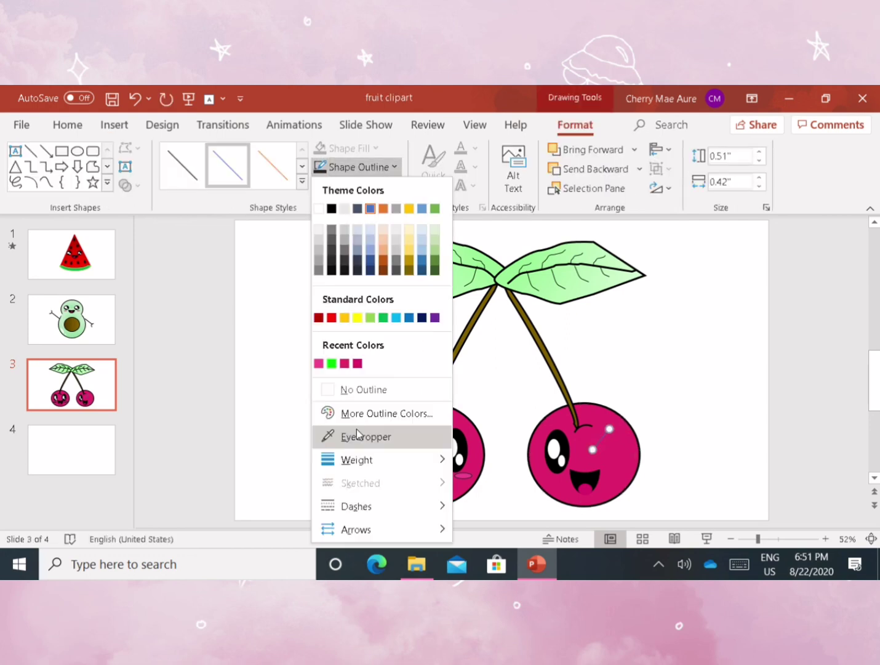
mouse_move(357, 459)
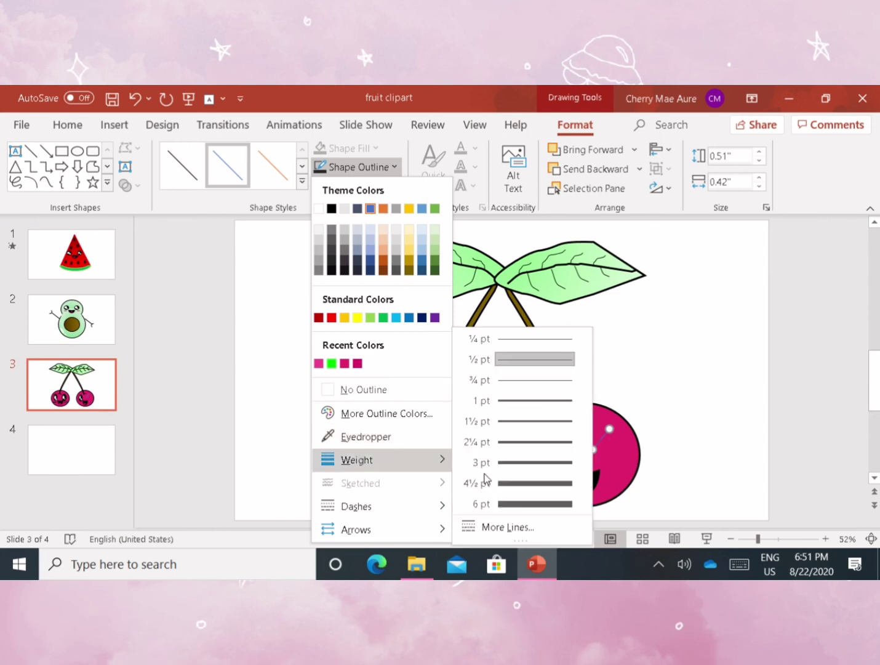
left_click(485, 474)
left_click(303, 185)
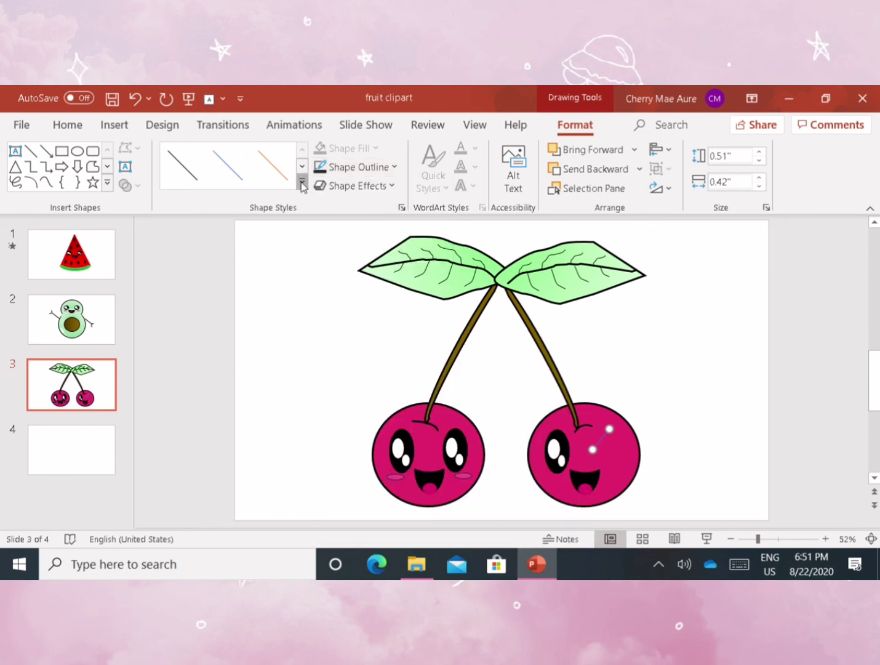
left_click(485, 155)
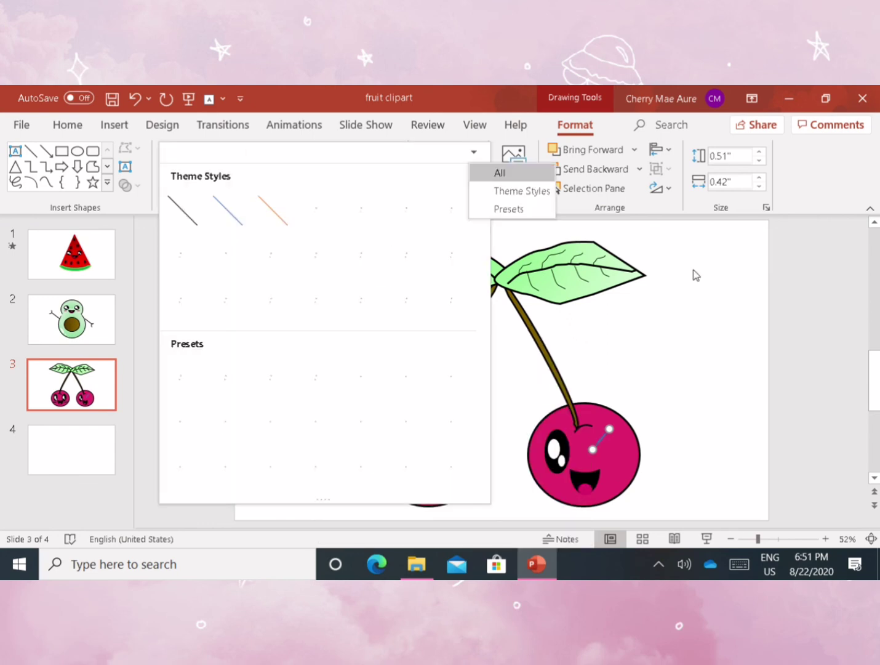
left_click(695, 276)
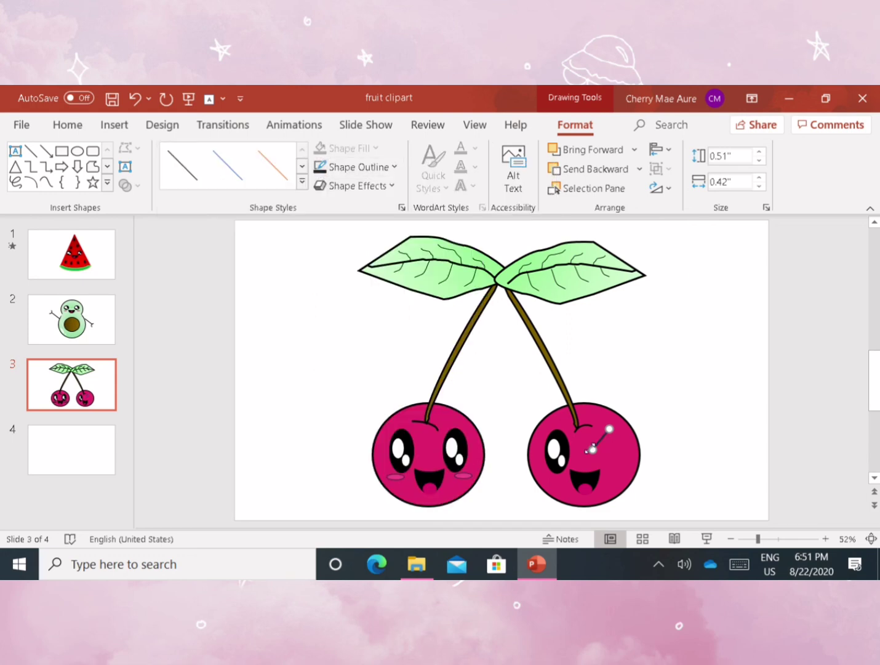
Paste a curved arc over the right cherry's right eye and widen it into a wink, undoing a stray resize.
left_click(591, 452)
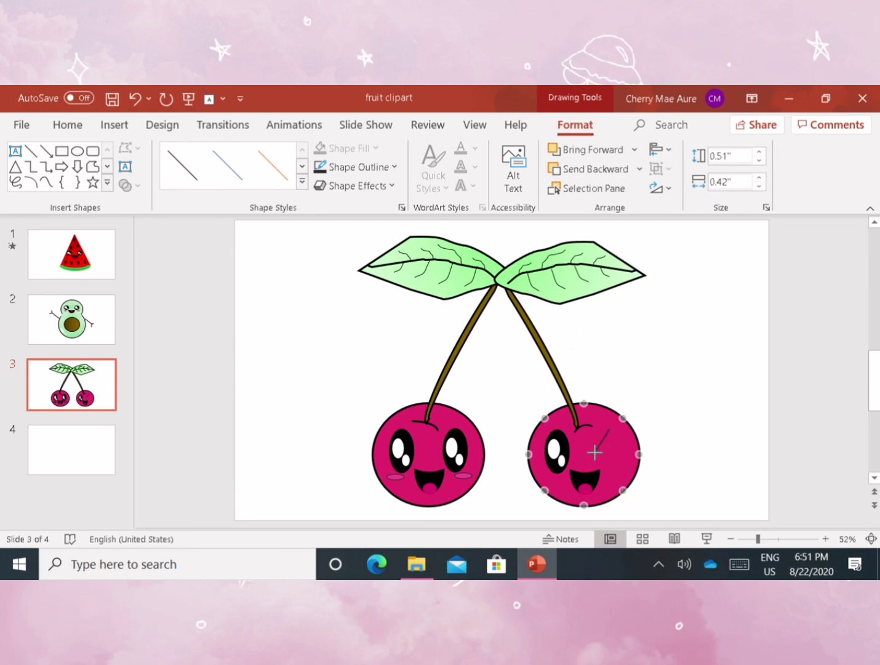
left_click_drag(594, 453, 596, 454)
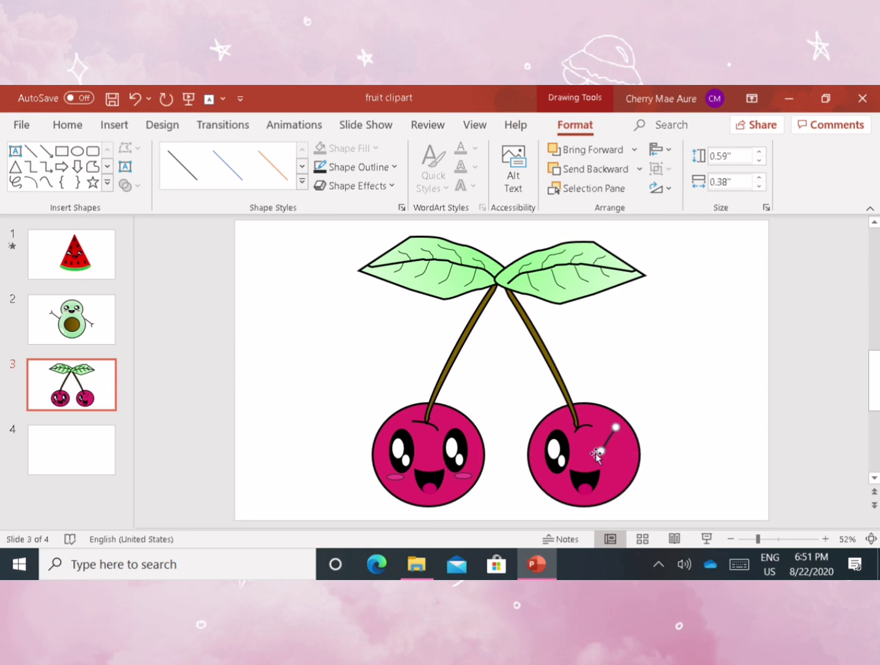
left_click(679, 453)
left_click(585, 424)
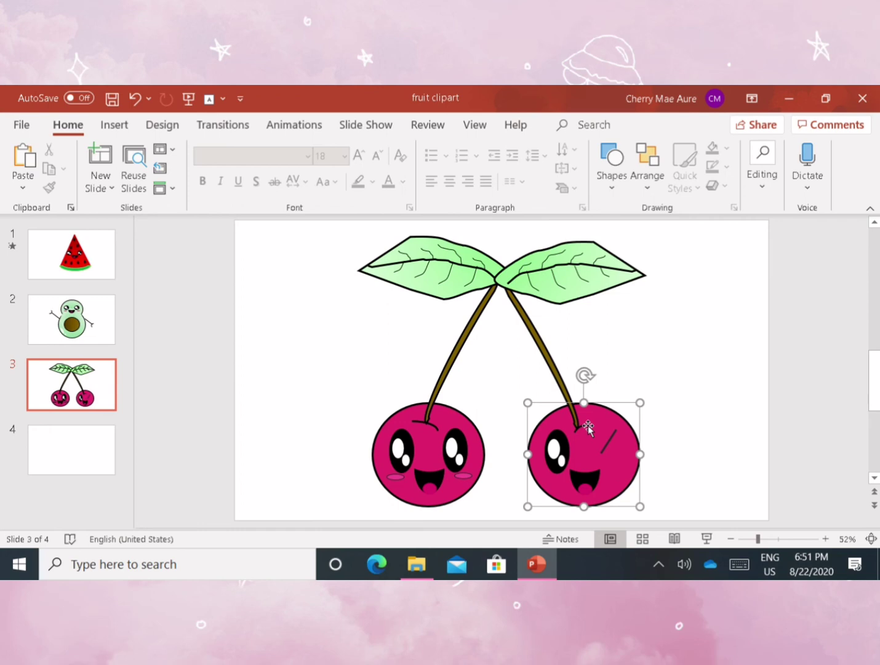
key("ctrl+v")
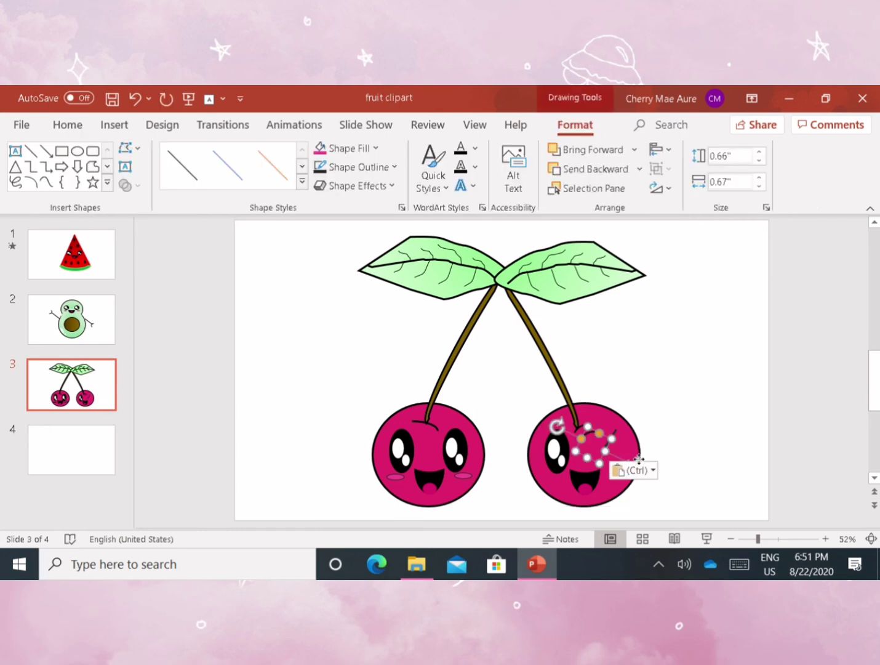
left_click_drag(639, 459, 657, 472)
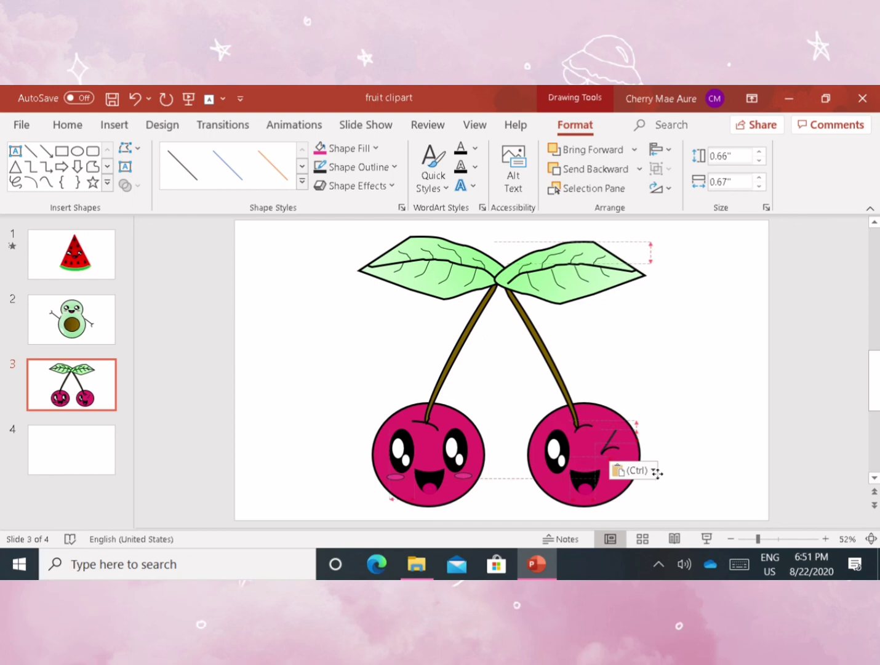
left_click(691, 436)
left_click(616, 448)
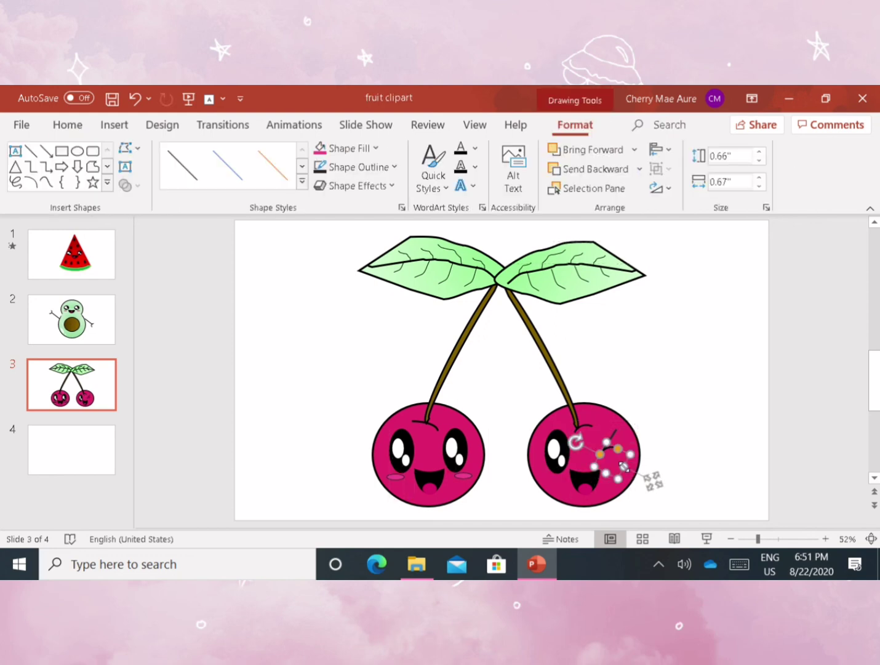
left_click_drag(623, 467, 629, 468)
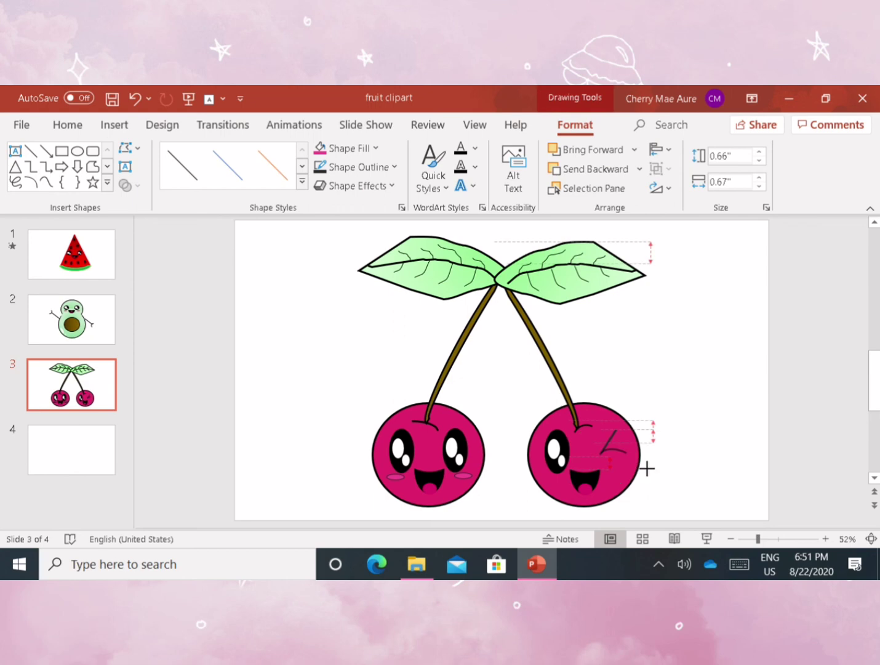
left_click(630, 468)
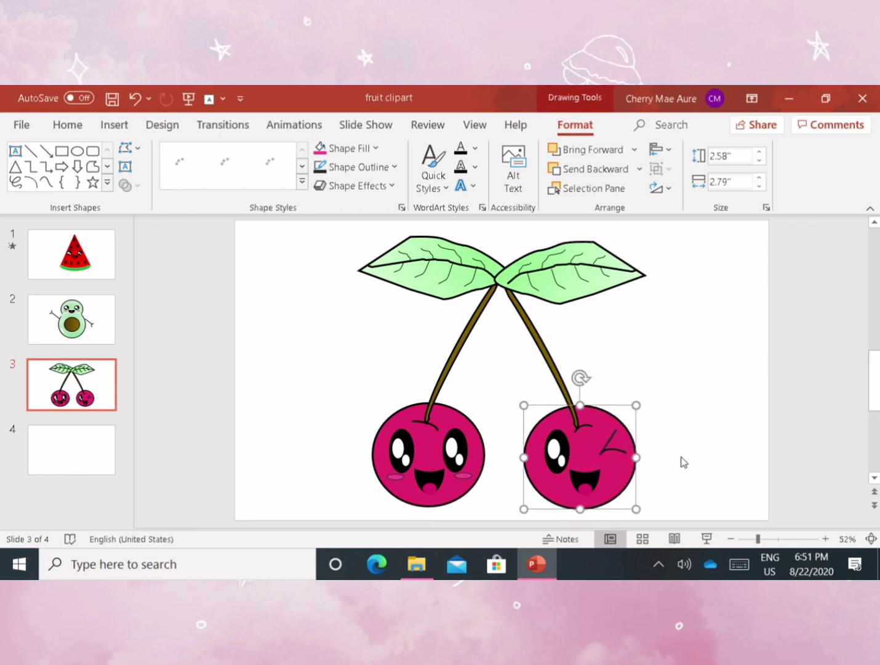
key("ctrl+z")
left_click(315, 456)
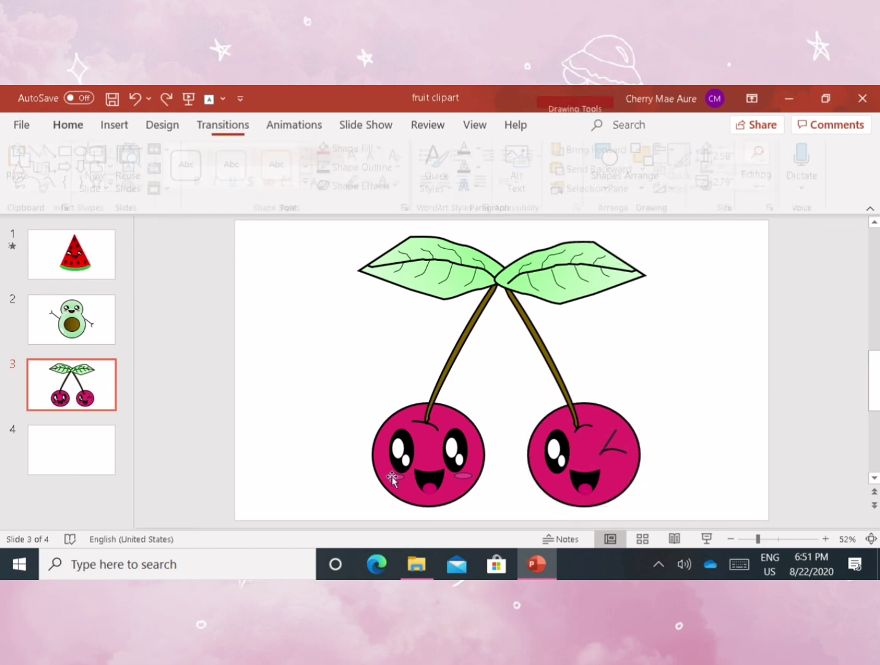
Copy the left cherry's pink blush ovals and place one on the right cherry's left cheek.
mouse_move(394, 476)
left_mouse_down()
mouse_move(471, 474)
mouse_move(619, 512)
left_mouse_up()
key("ctrl+c")
key("ctrl+v")
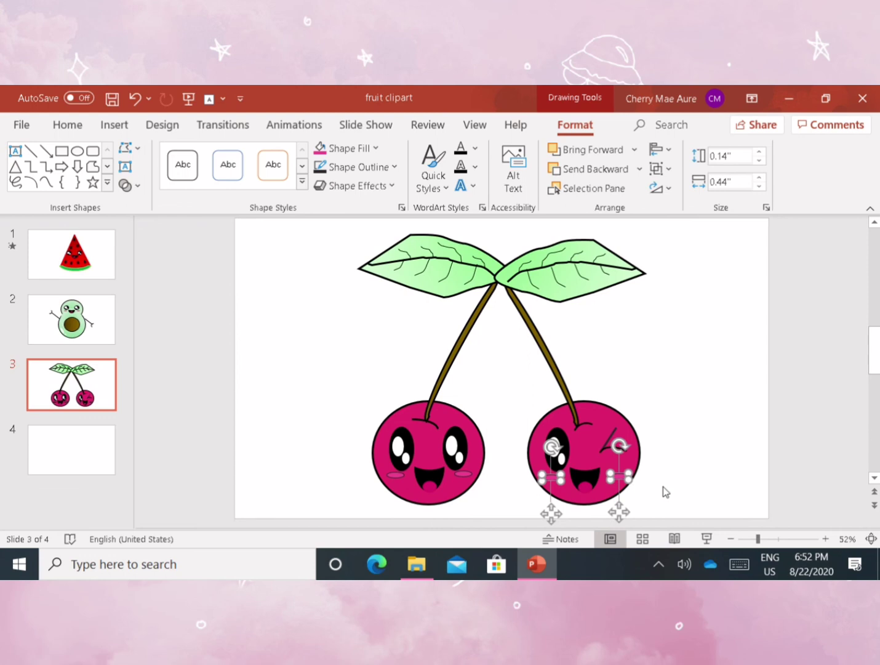
left_click(663, 487)
left_click(610, 457)
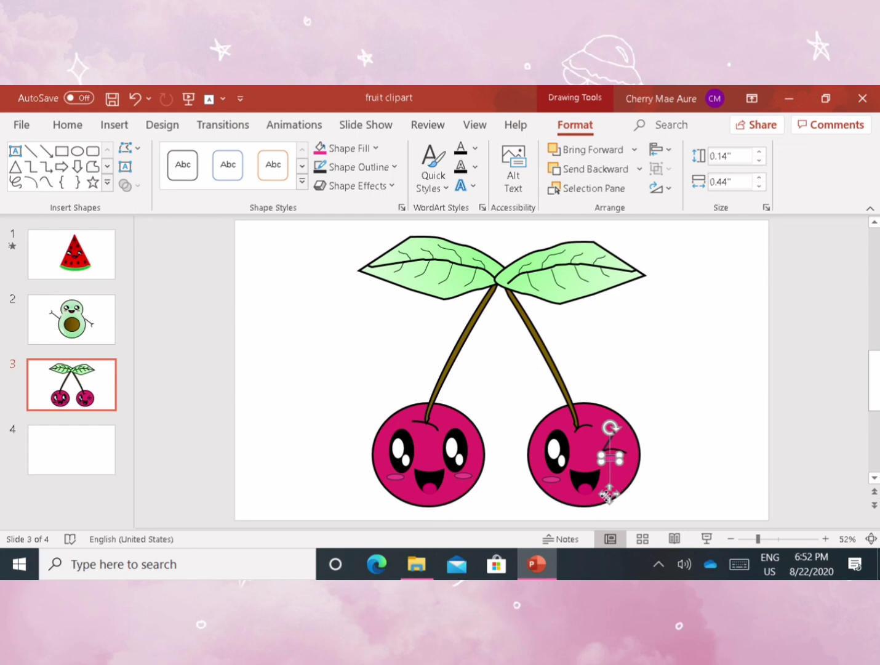
left_click_drag(608, 493, 548, 514)
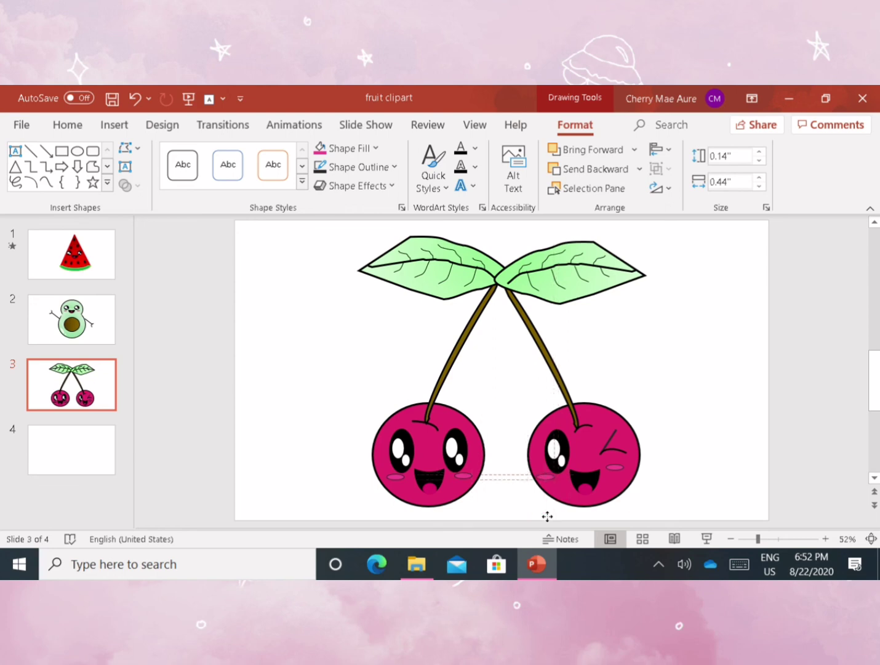
left_click_drag(549, 514, 556, 519)
Move the second blush onto the right cherry's right cheek and delete the empty slide 4.
left_click(620, 467)
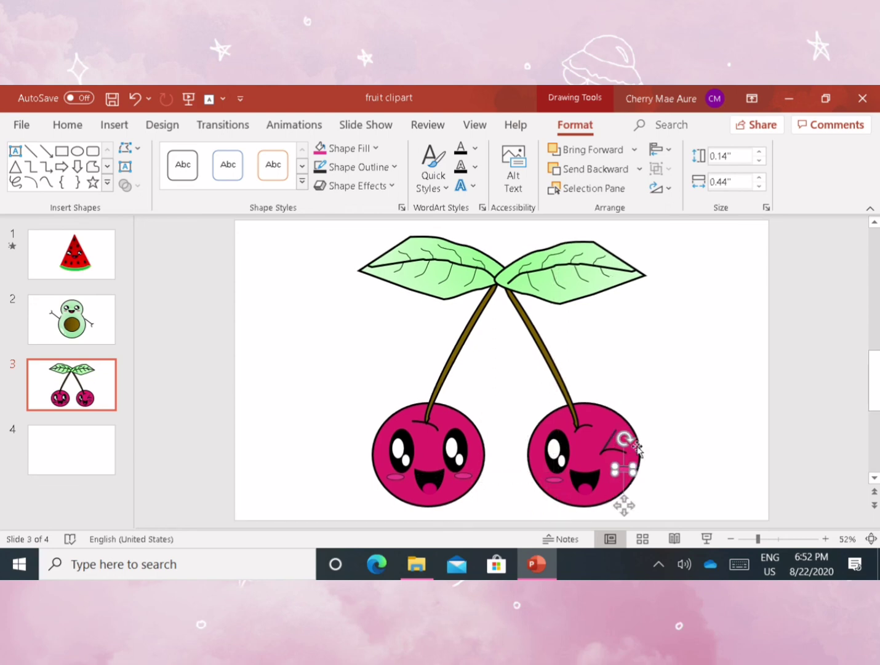
left_click_drag(637, 447, 629, 503)
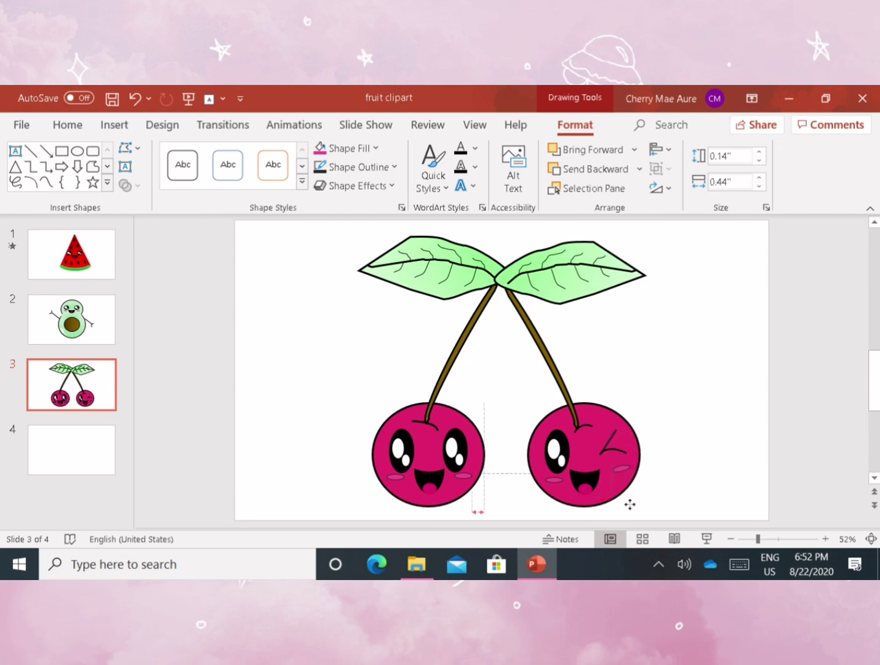
left_click(97, 472)
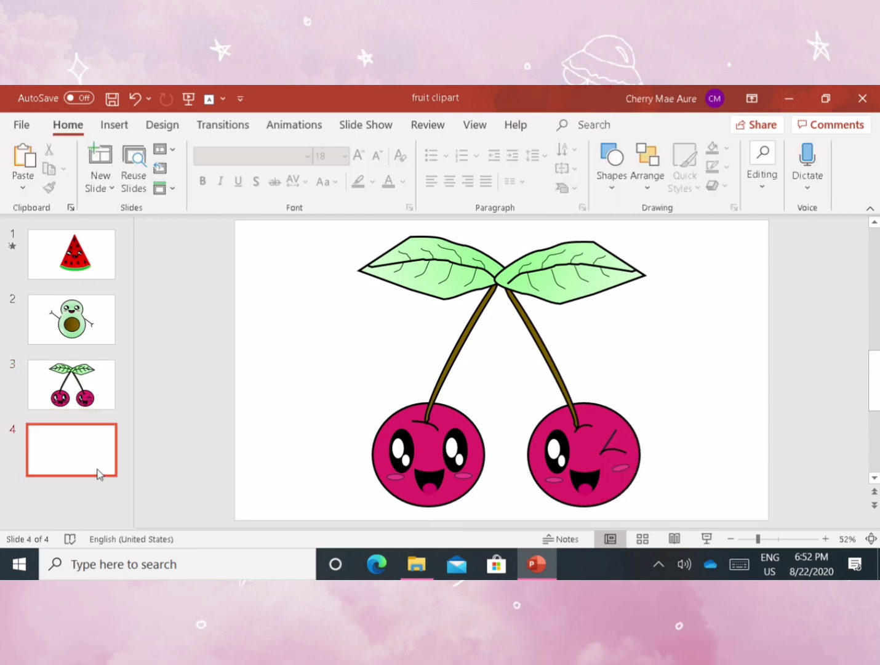
key("Delete")
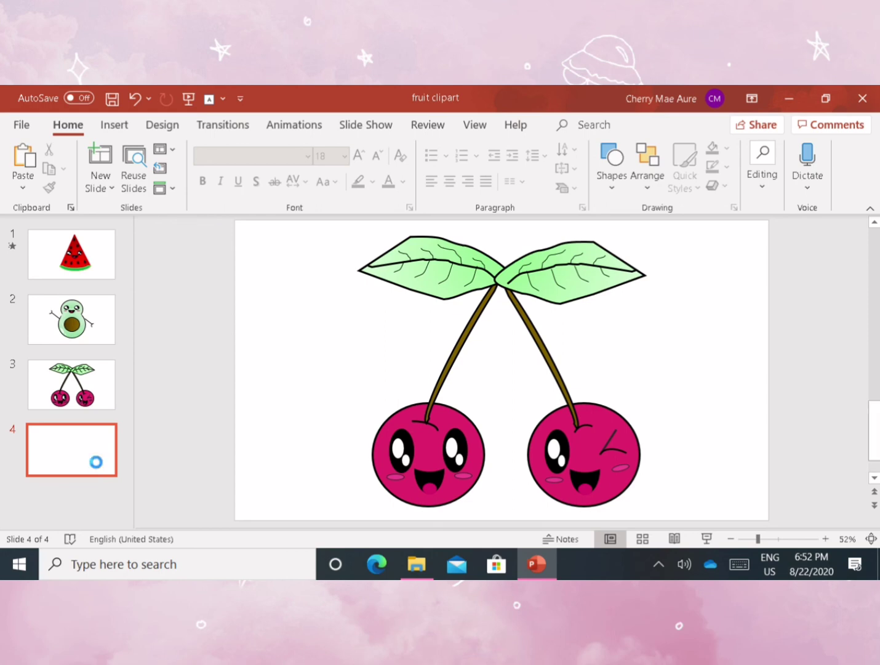